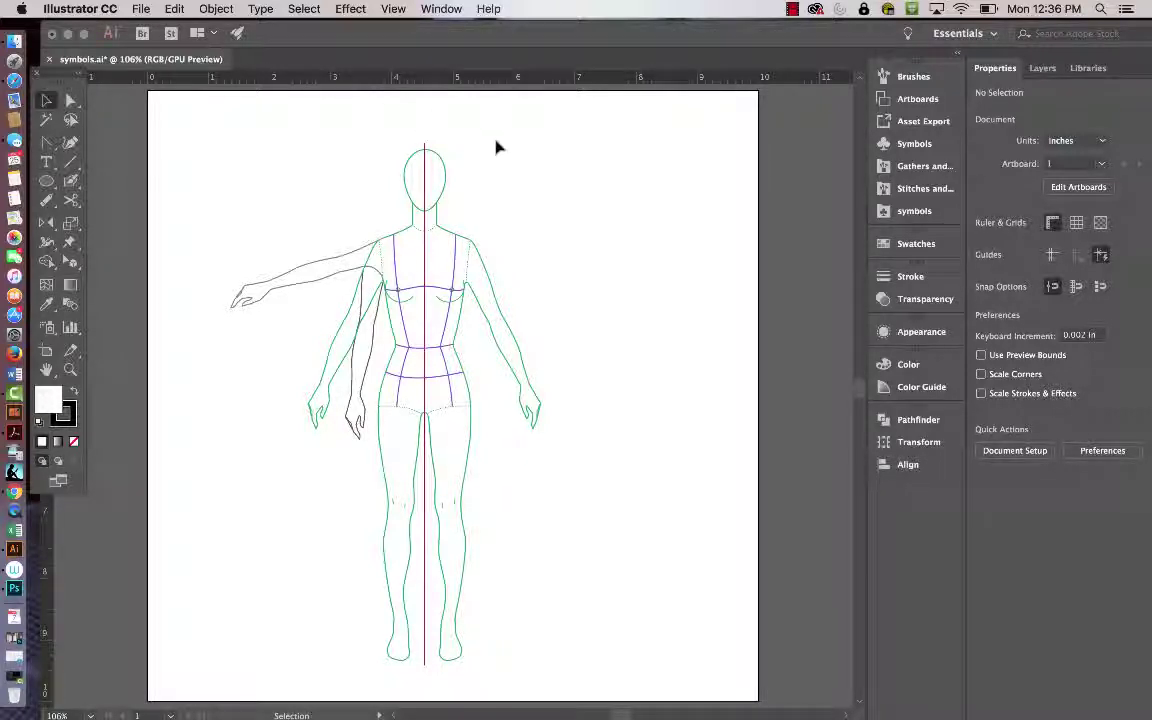
# Create a new 14 x 11 in landscape document in CMYK color mode.
pyautogui.click(140, 9)
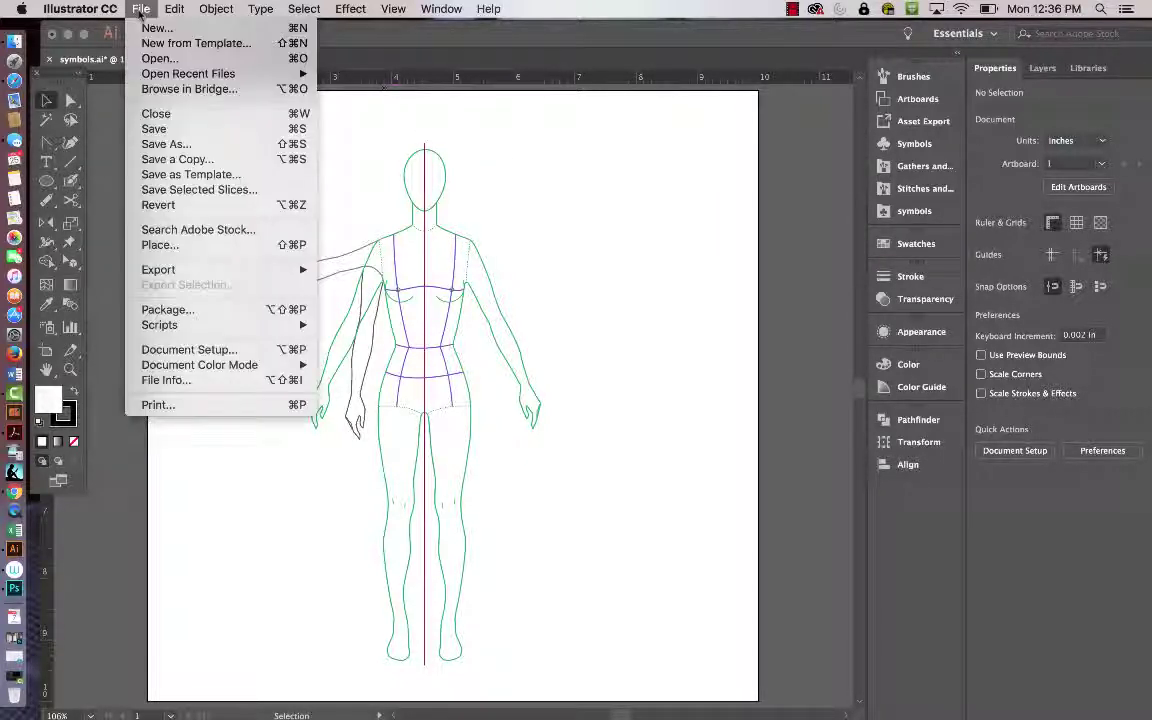
pyautogui.click(145, 30)
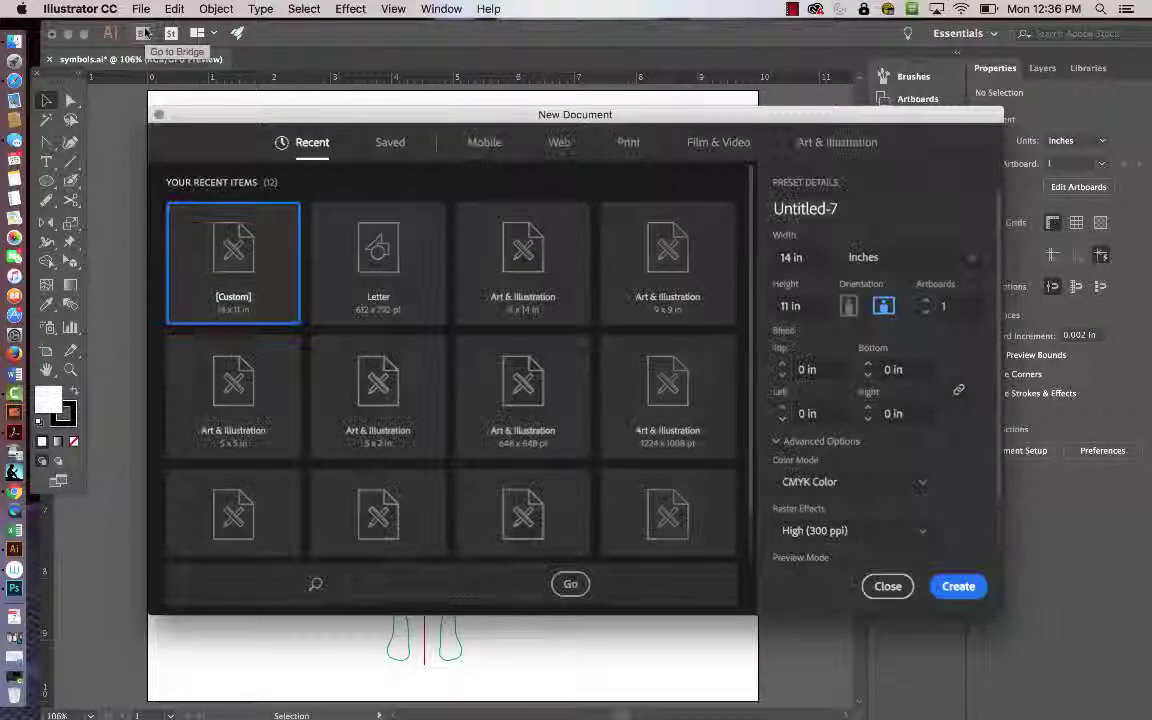
pyautogui.click(960, 585)
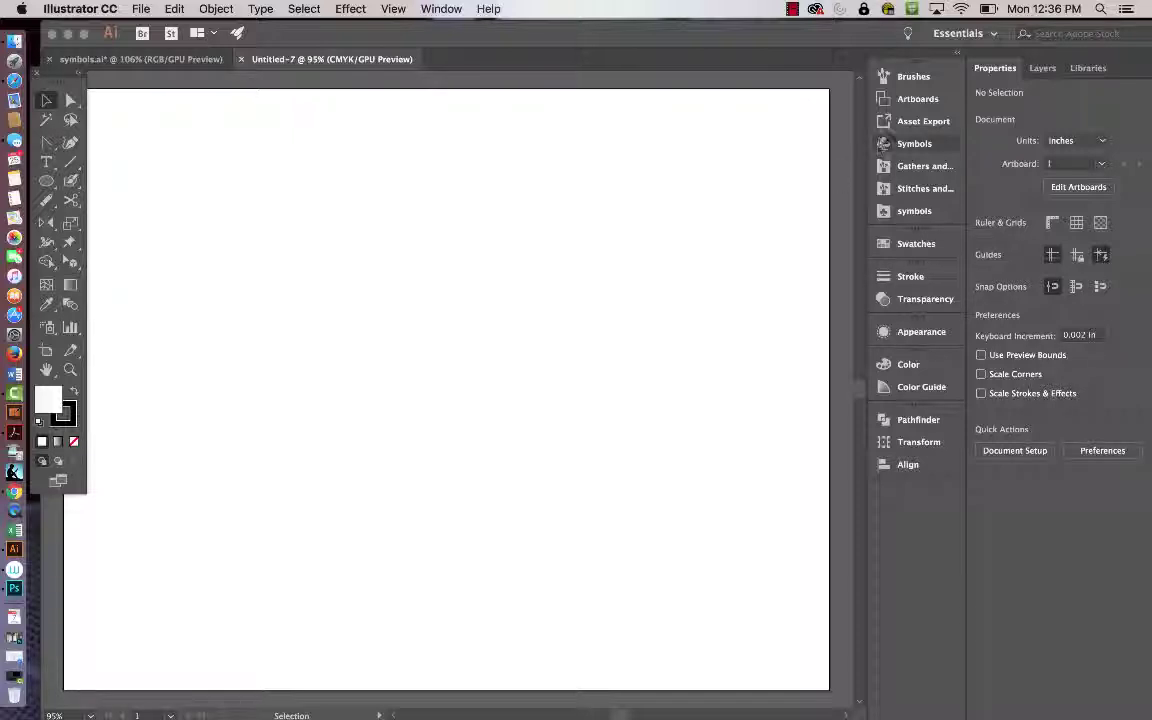
# Open the built-in Fashion symbol library to view its symbols and close it again.
pyautogui.click(922, 148)
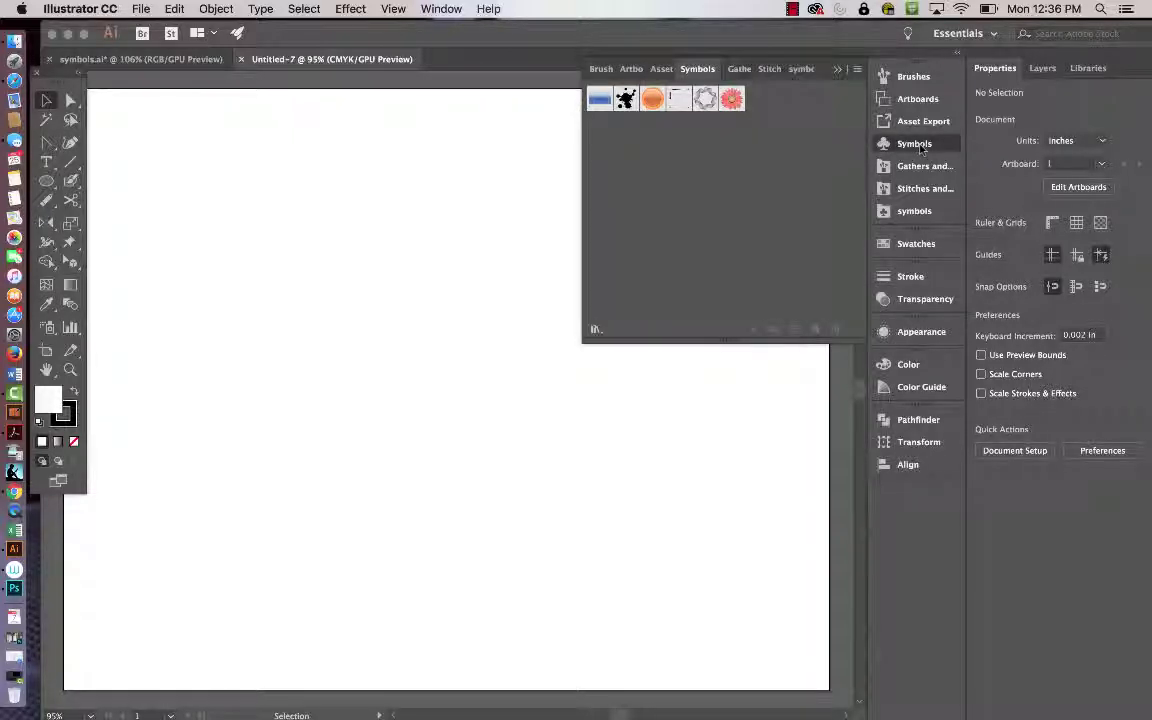
pyautogui.click(858, 70)
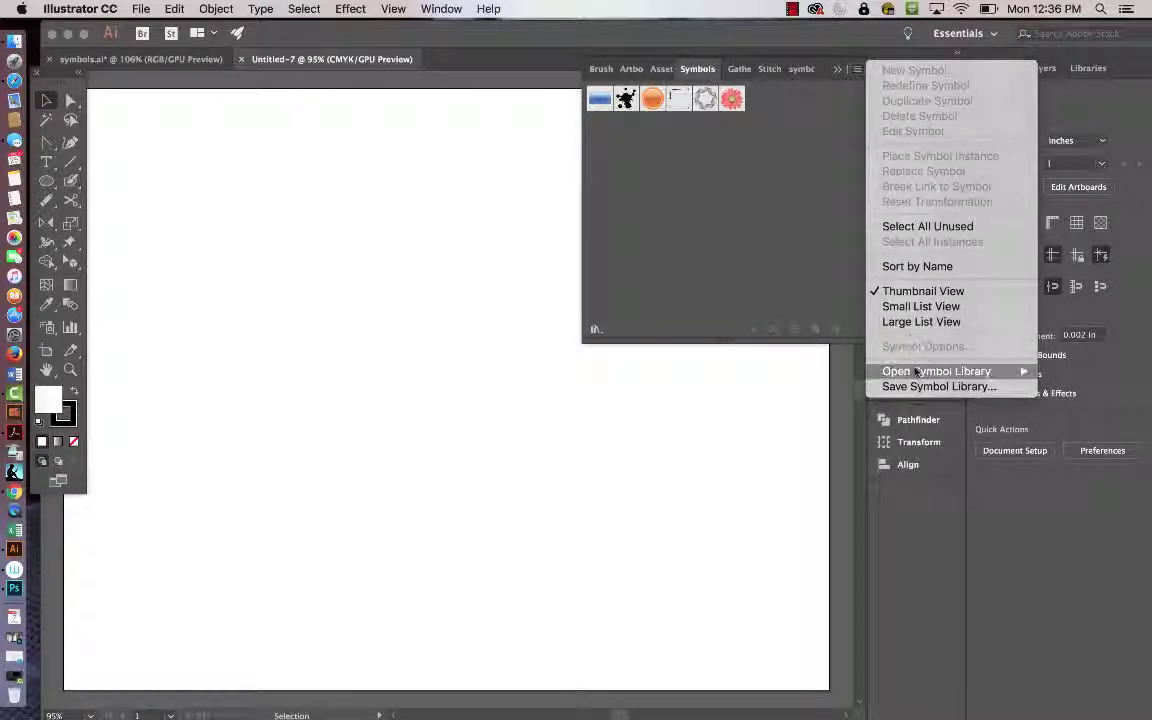
pyautogui.moveTo(916, 372)
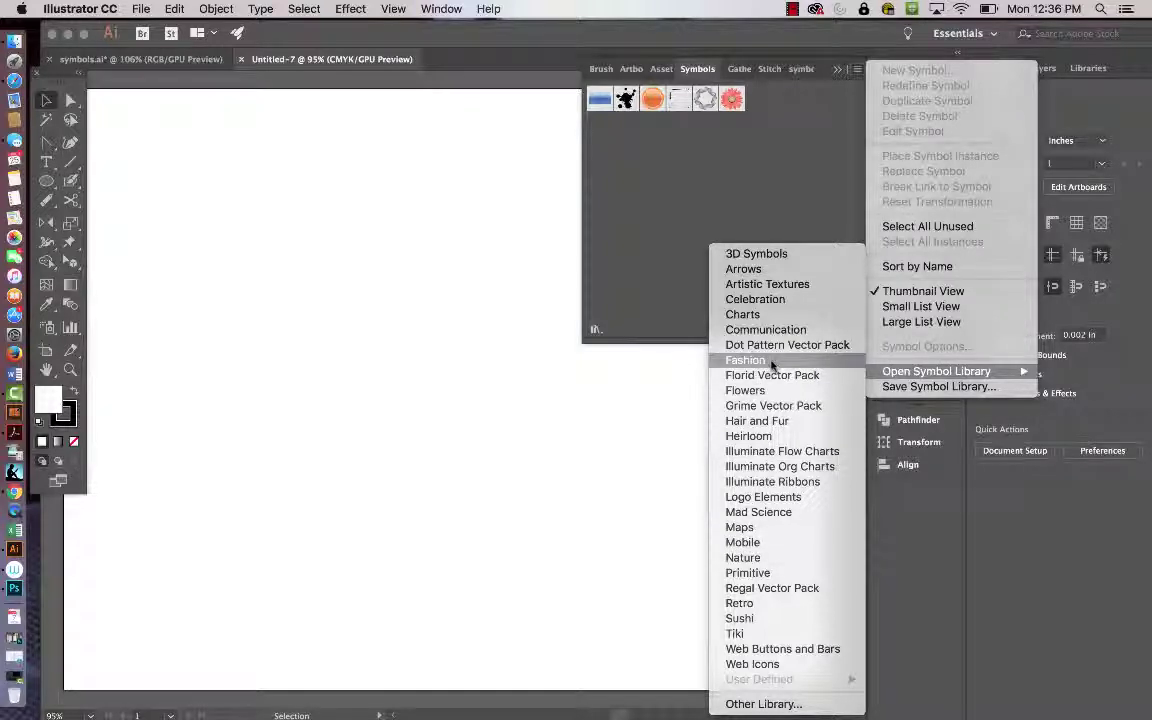
pyautogui.click(772, 362)
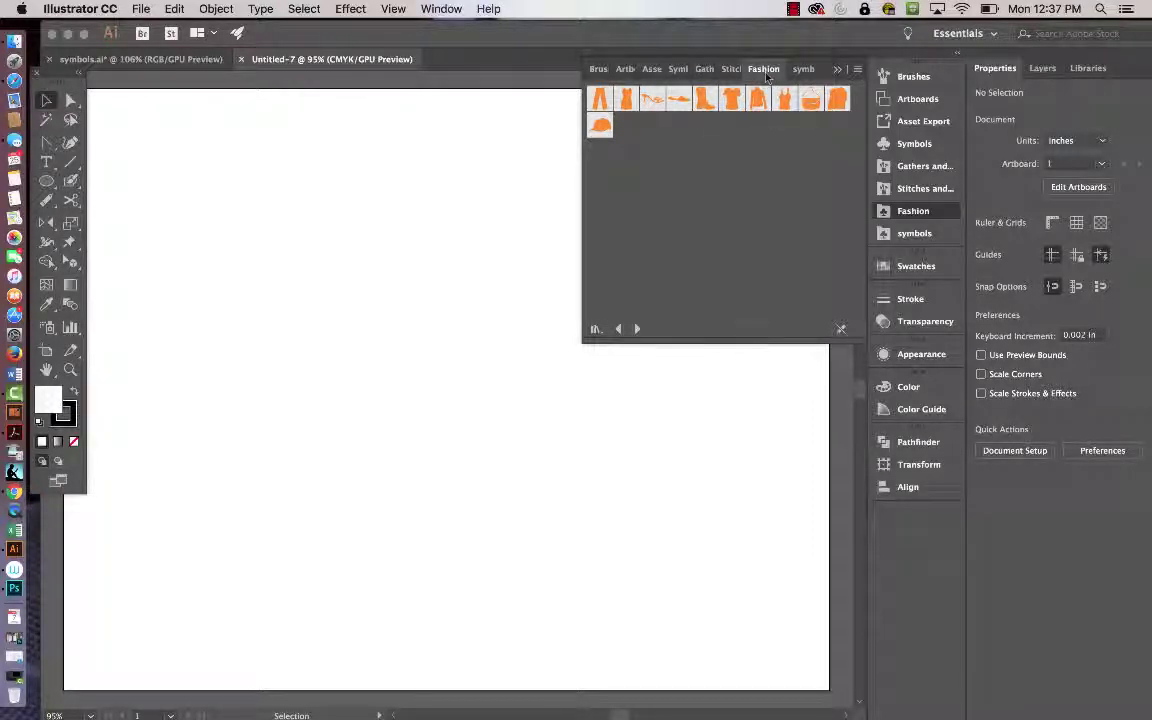
pyautogui.rightClick(770, 72)
pyautogui.click(784, 81)
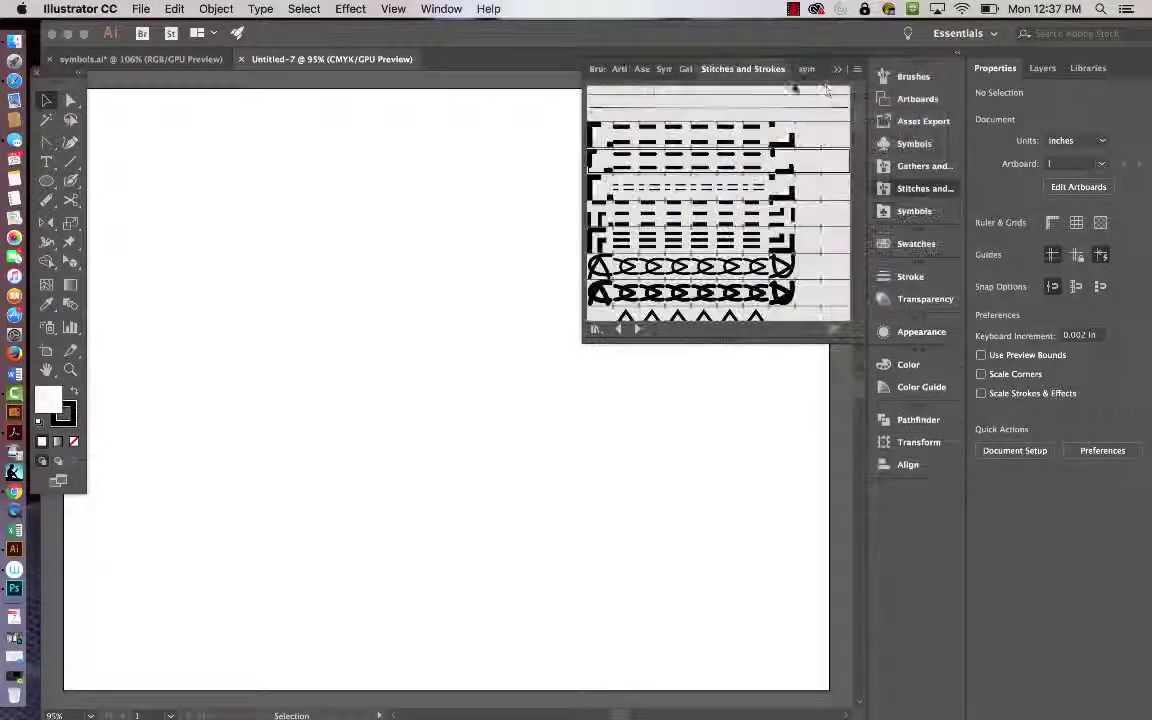
# Close the custom symbols library that is loaded alongside the Stitches and Strokes library.
pyautogui.click(857, 70)
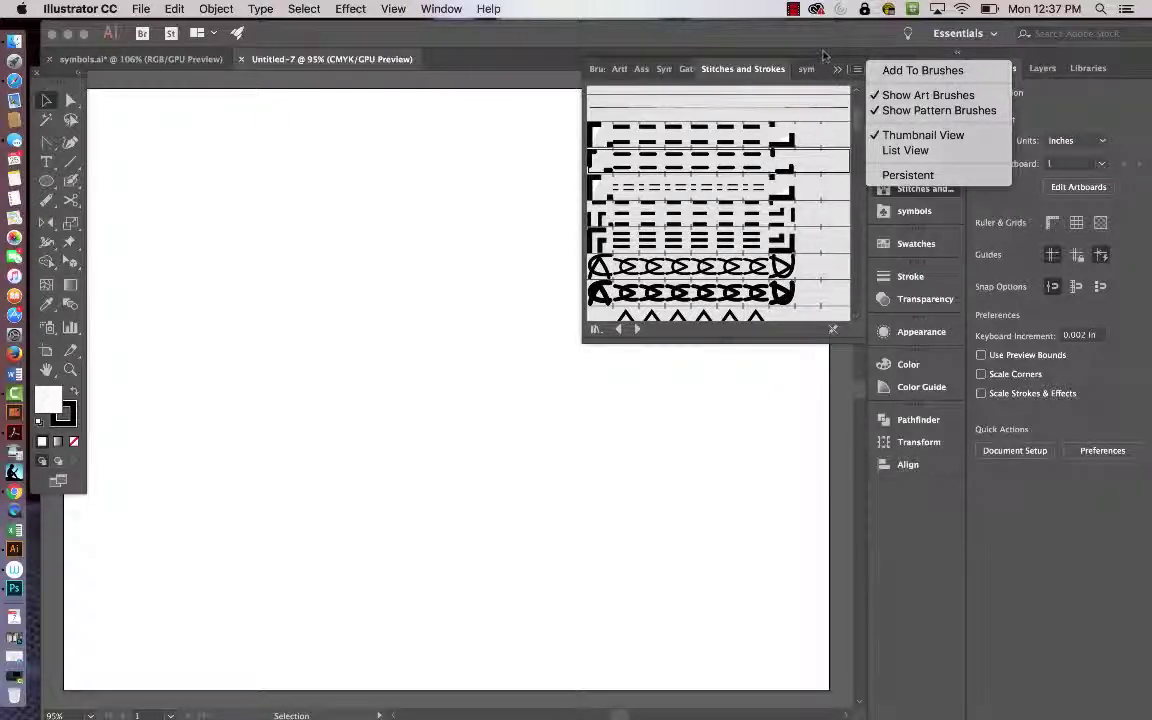
pyautogui.click(728, 64)
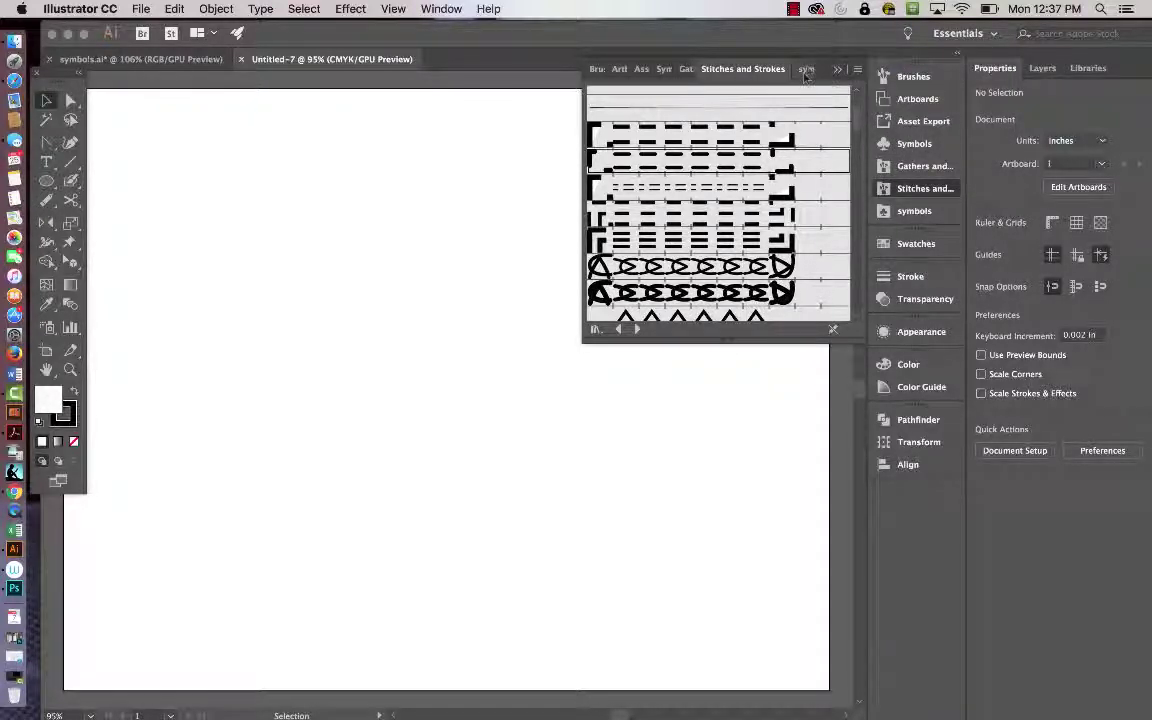
pyautogui.click(804, 69)
pyautogui.click(693, 69)
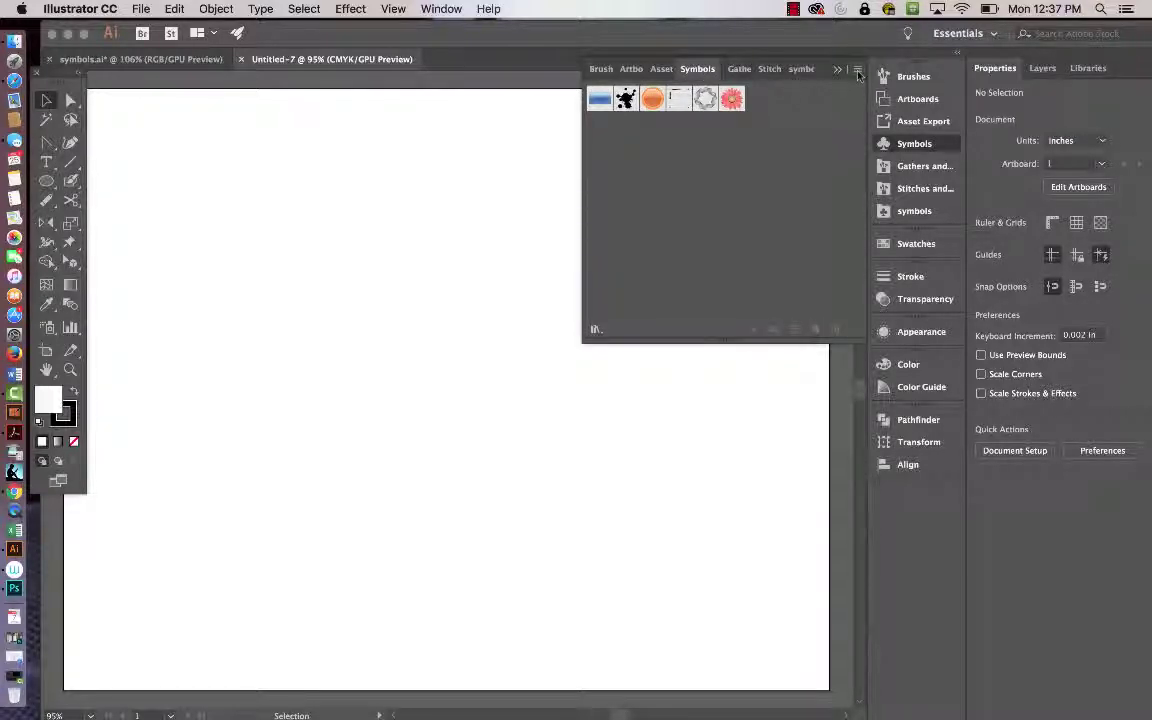
pyautogui.click(799, 69)
pyautogui.rightClick(795, 72)
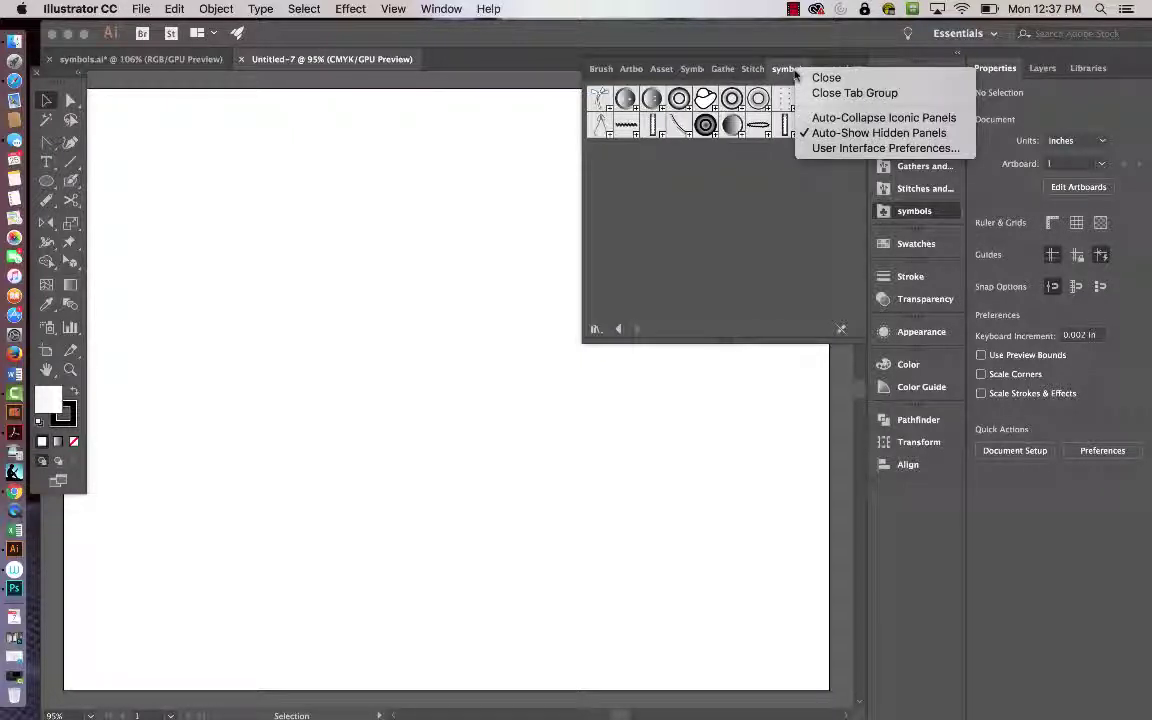
pyautogui.click(822, 78)
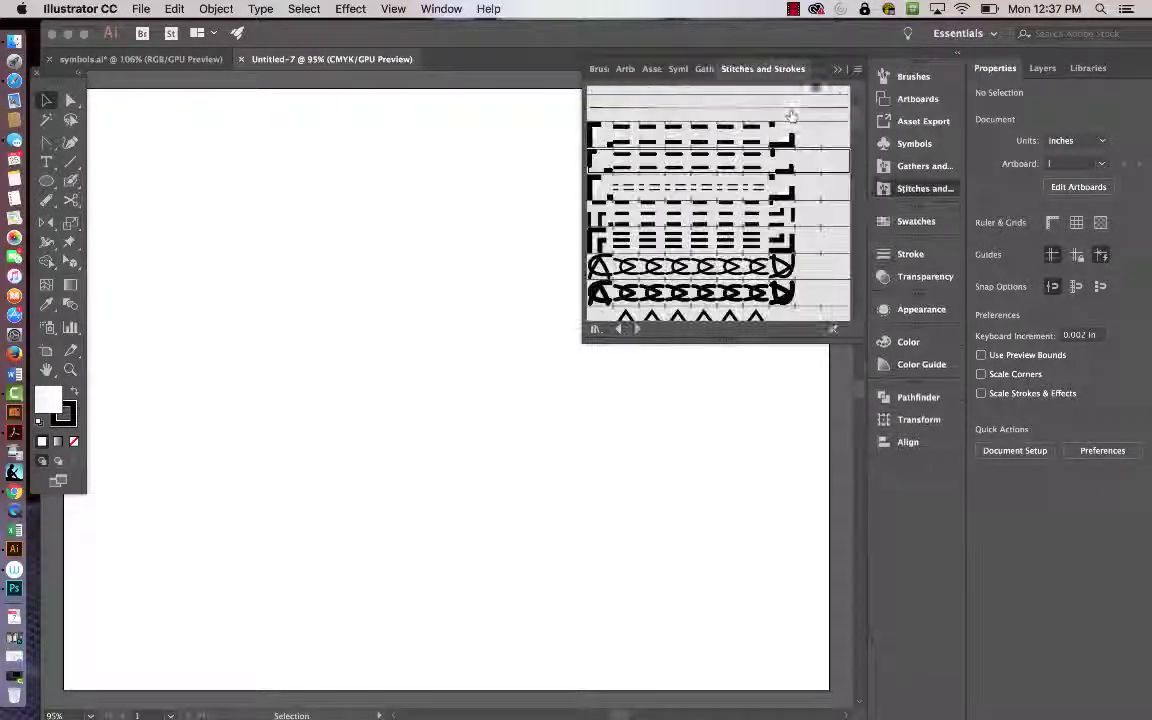
# Load symbols.ai from the Desktop as a custom symbol library.
pyautogui.click(679, 69)
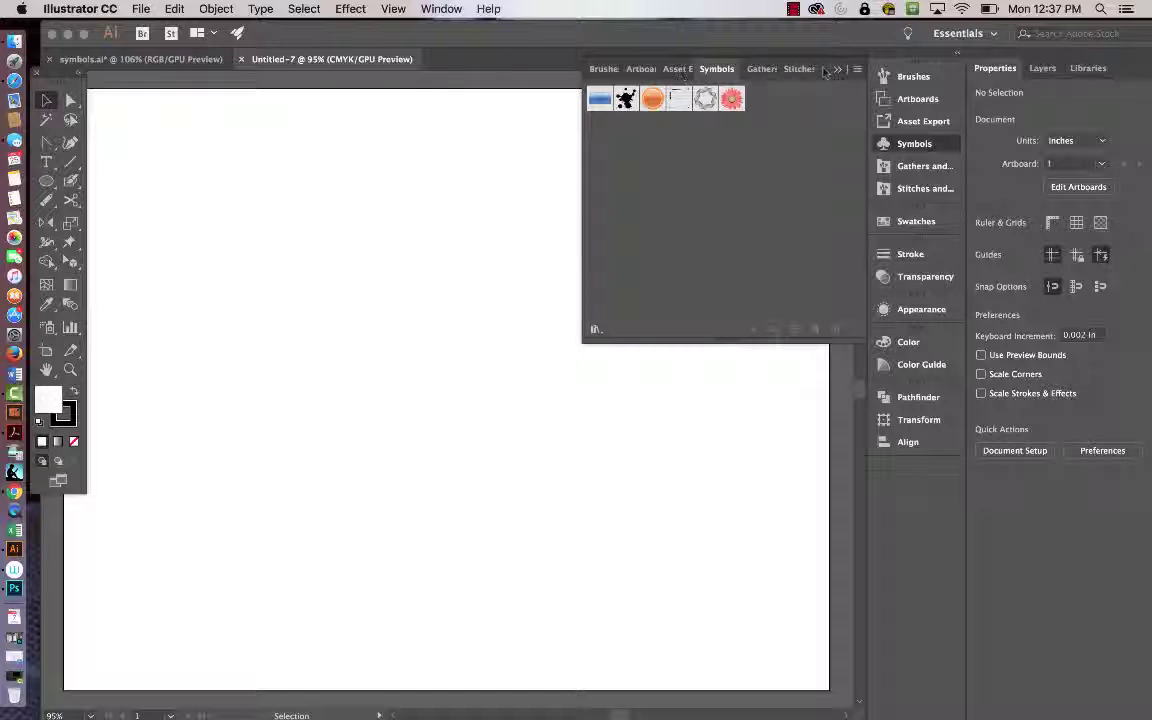
pyautogui.click(857, 69)
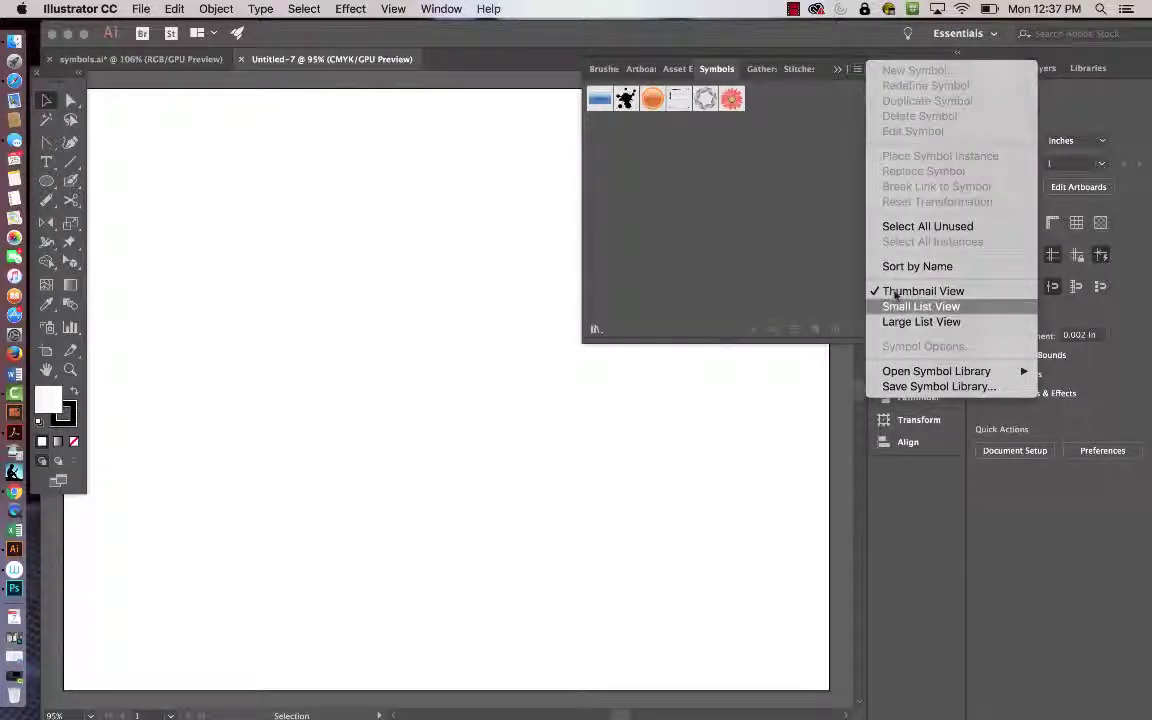
pyautogui.moveTo(915, 372)
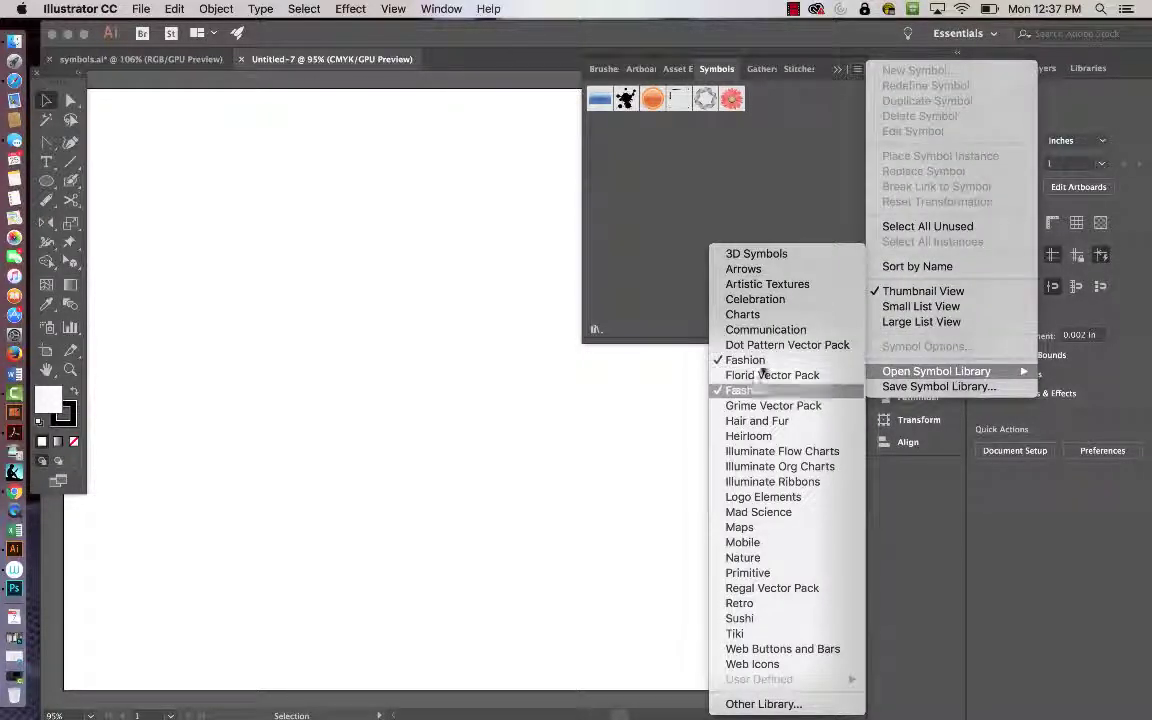
pyautogui.click(764, 703)
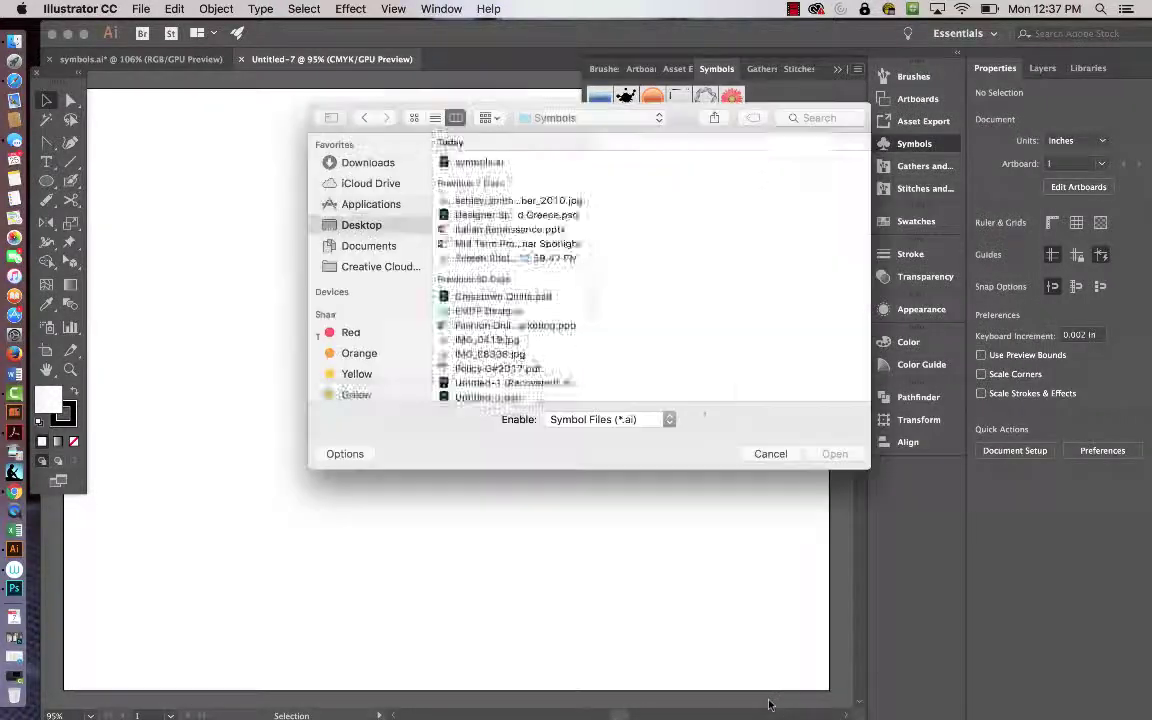
pyautogui.click(362, 225)
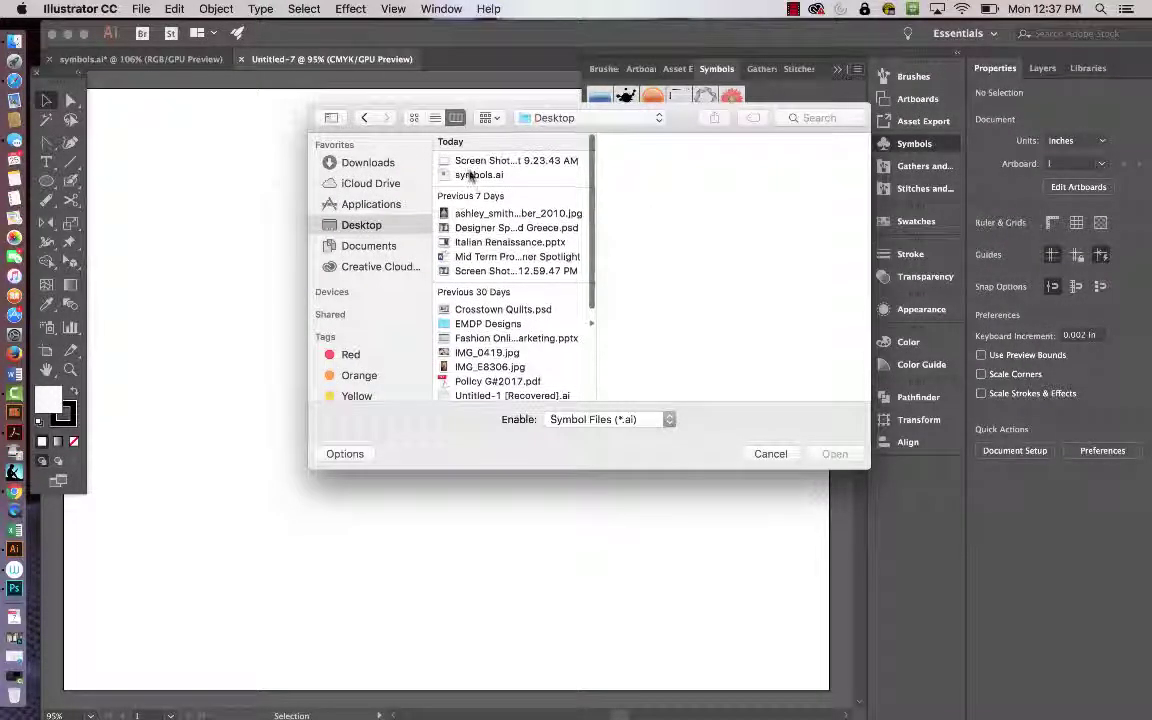
pyautogui.click(470, 175)
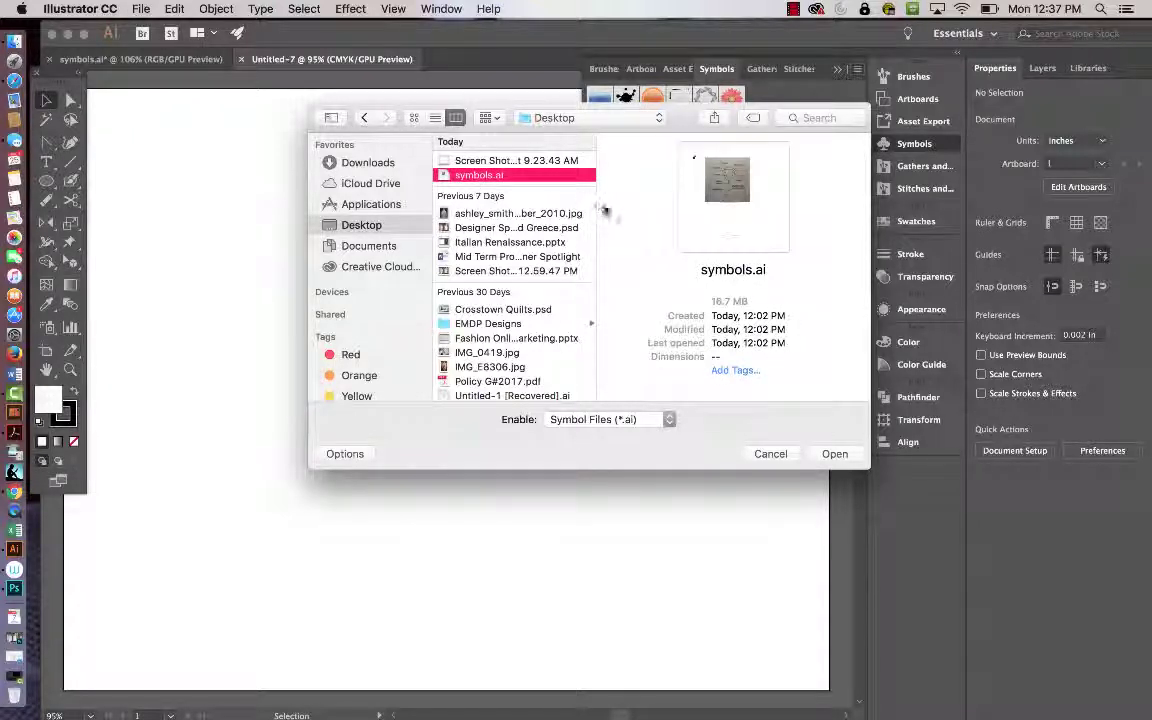
pyautogui.click(834, 455)
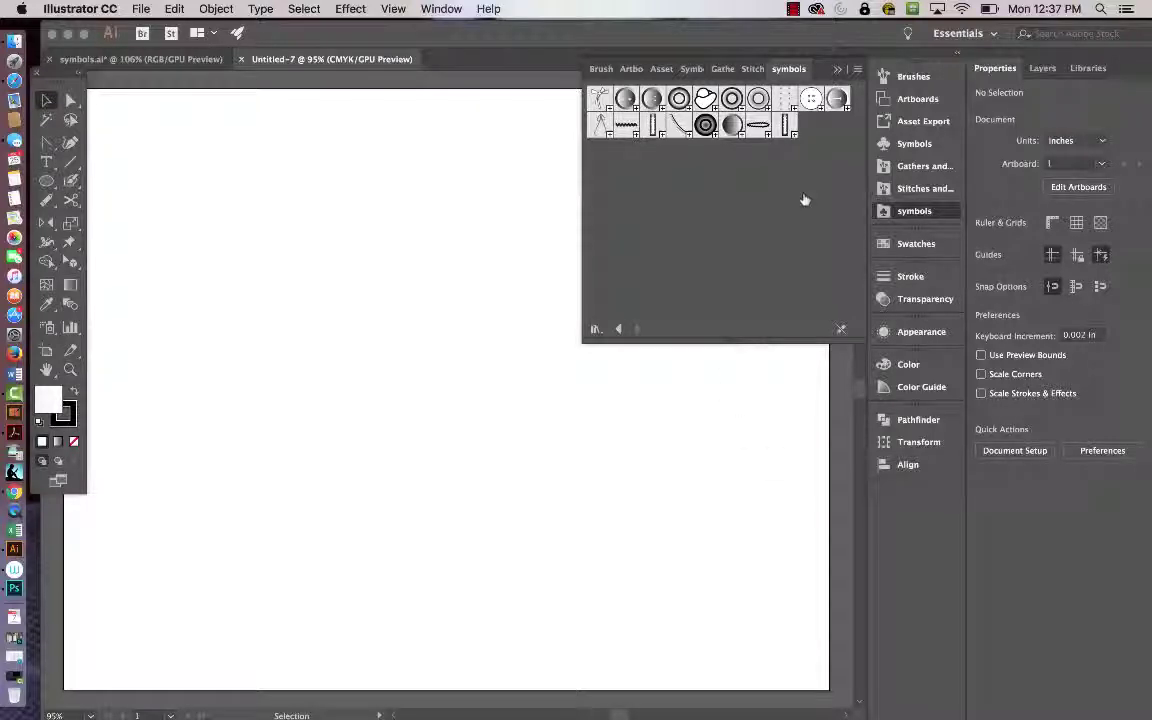
# Place a flat oval, a round gradient and an upright rectangular symbol from the custom library on the artboard and inspect them up close.
pyautogui.moveTo(731, 124); pyautogui.dragTo(275, 428)
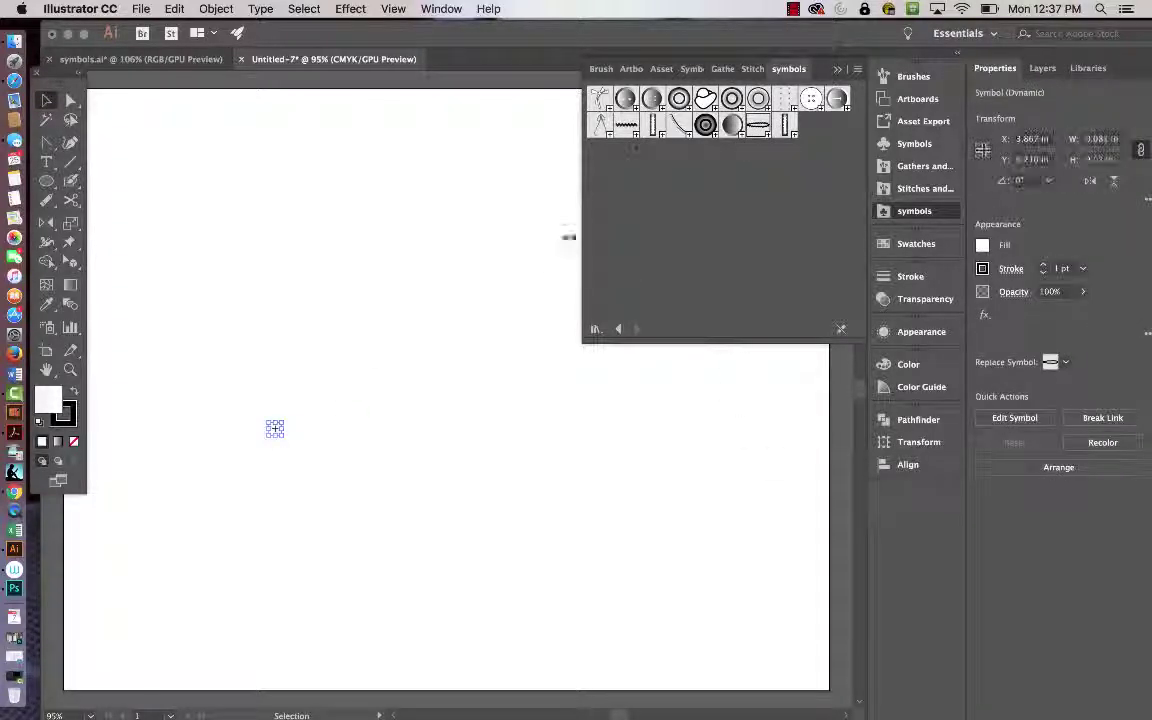
pyautogui.moveTo(652, 98); pyautogui.dragTo(405, 417)
pyautogui.moveTo(651, 120); pyautogui.dragTo(413, 340)
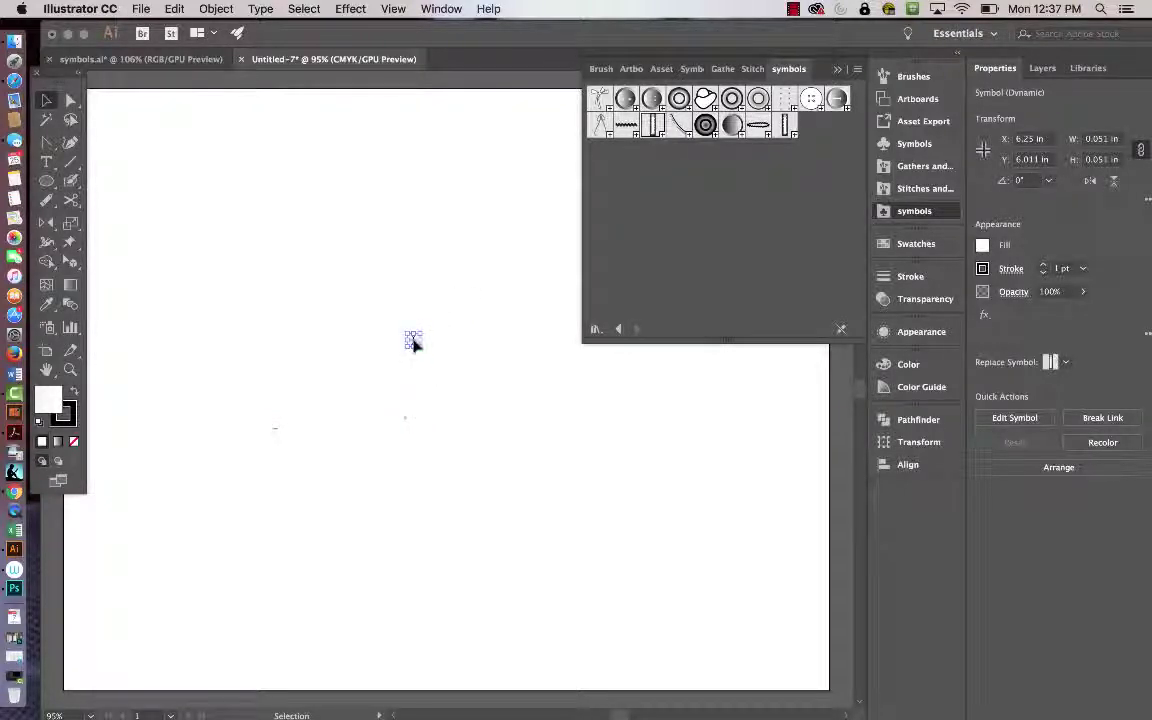
pyautogui.click(442, 458)
pyautogui.press('z')
pyautogui.moveTo(388, 321); pyautogui.dragTo(694, 494)
pyautogui.scroll(-5, 467, 478)
pyautogui.hscroll(-3, 467, 478)
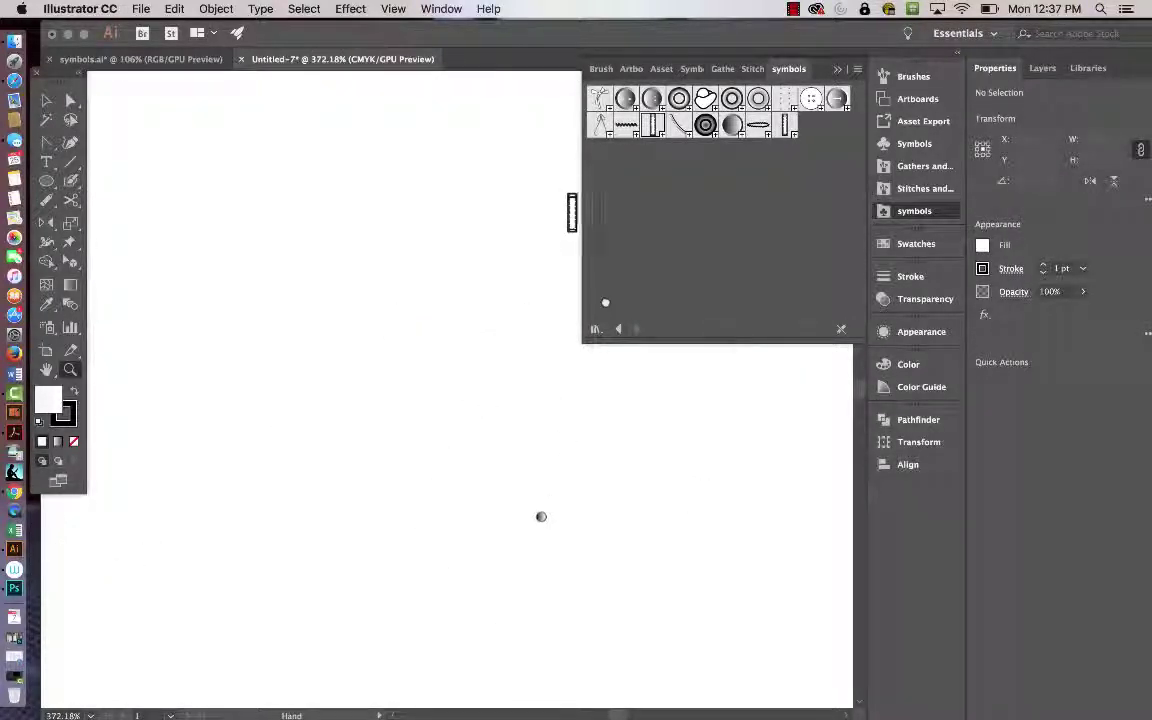
pyautogui.scroll(4, 600, 450)
pyautogui.press('super+minus')
pyautogui.press('super+minus')
pyautogui.press('super+minus')
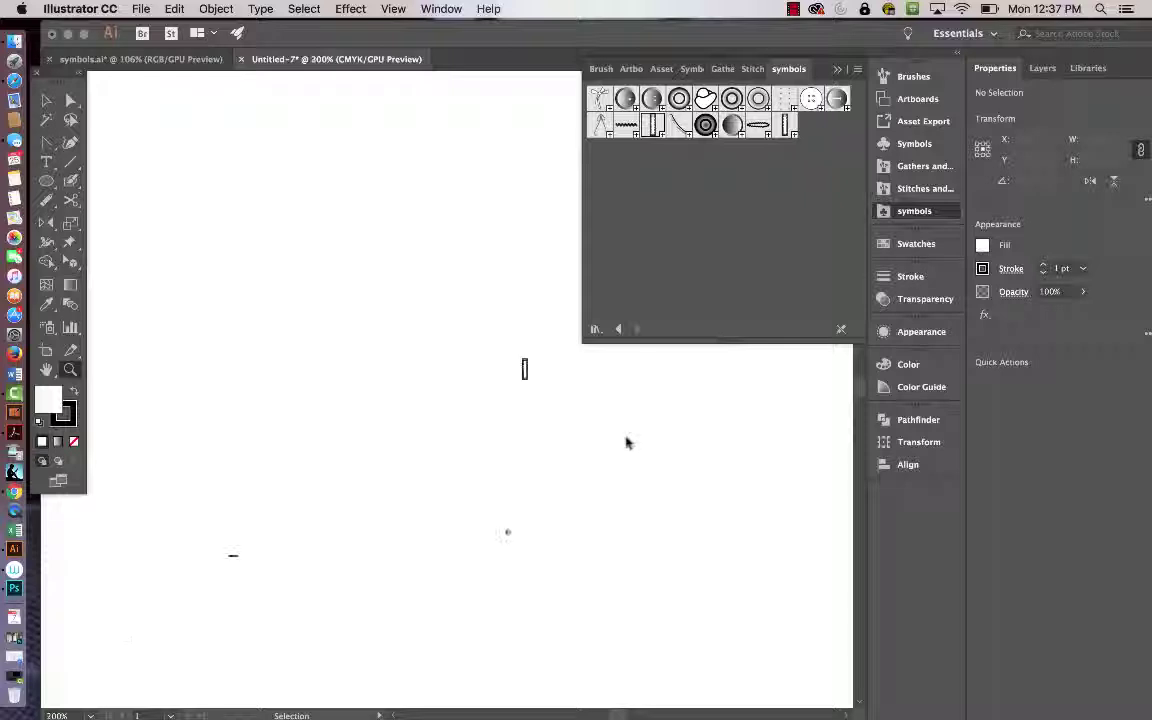
# Delete all three placed symbol instances from the artboard.
pyautogui.press('v')
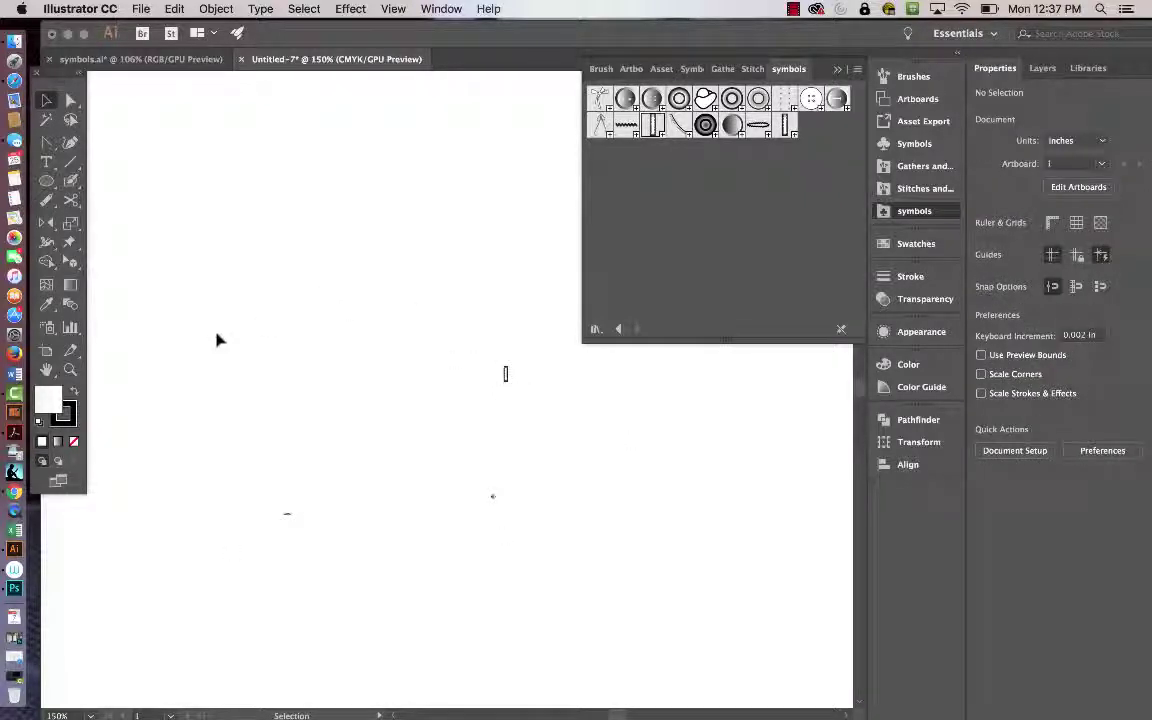
pyautogui.moveTo(216, 334); pyautogui.dragTo(670, 624)
pyautogui.press('Delete')
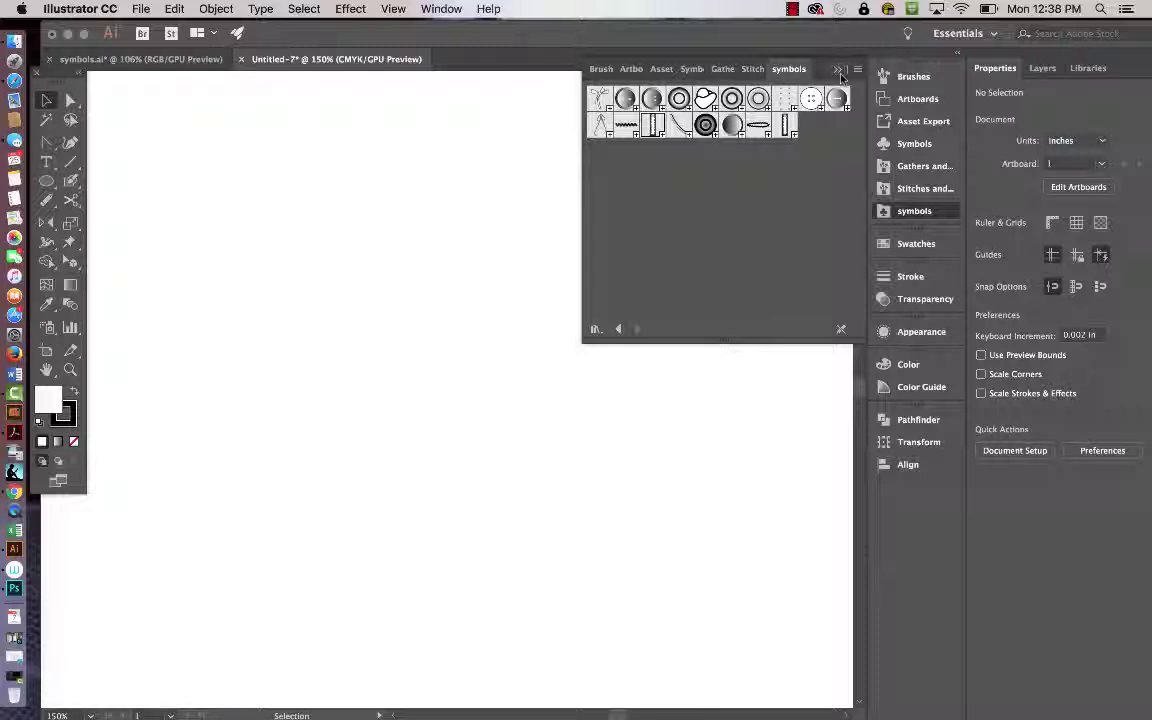
# Show the brushes and draw a short horizontal line about 0.13 in long on the artboard with the Pen tool.
pyautogui.click(605, 70)
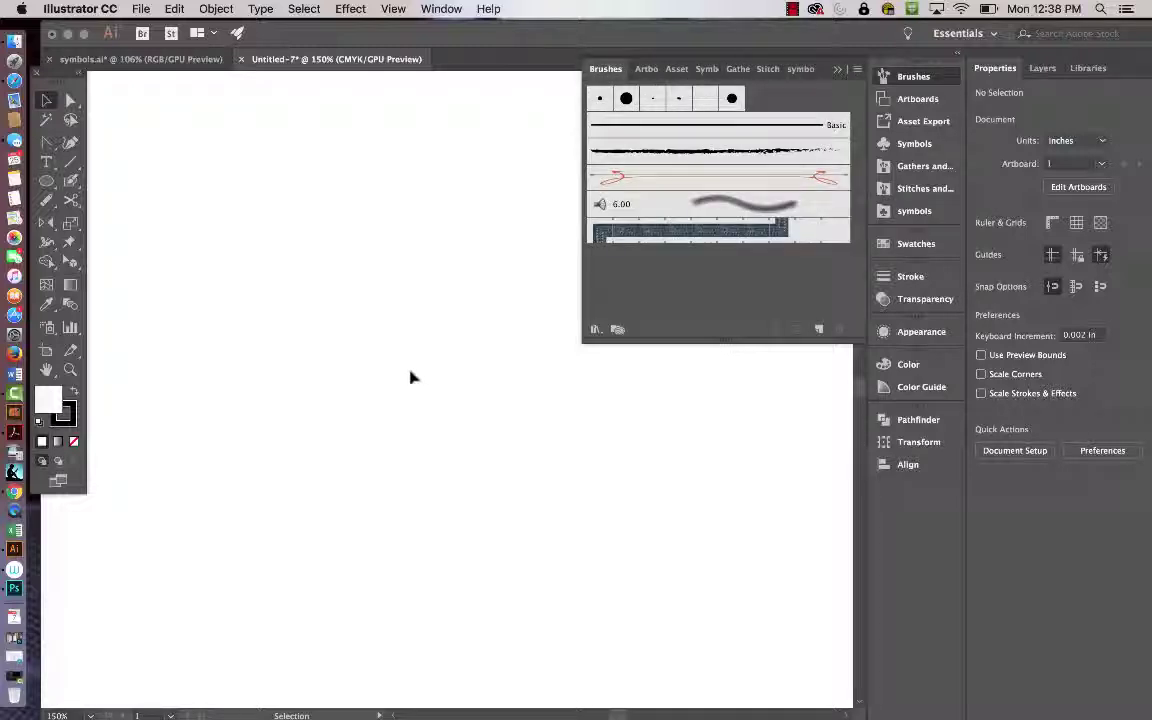
pyautogui.press('p')
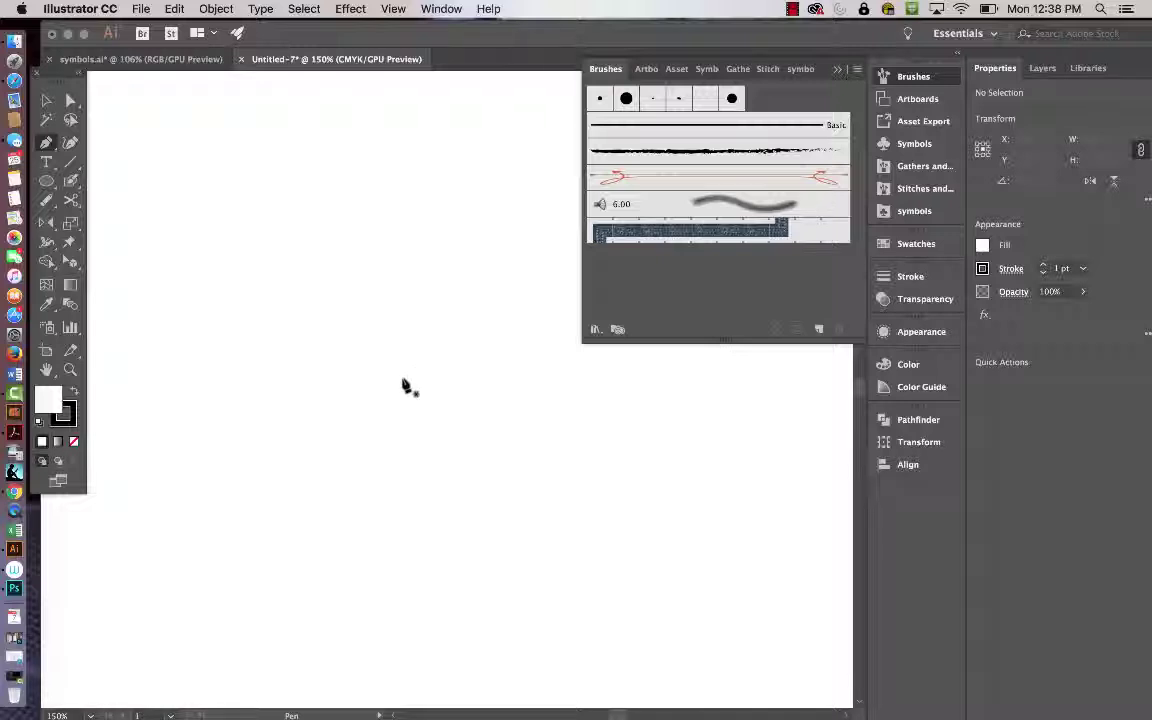
pyautogui.click(405, 385)
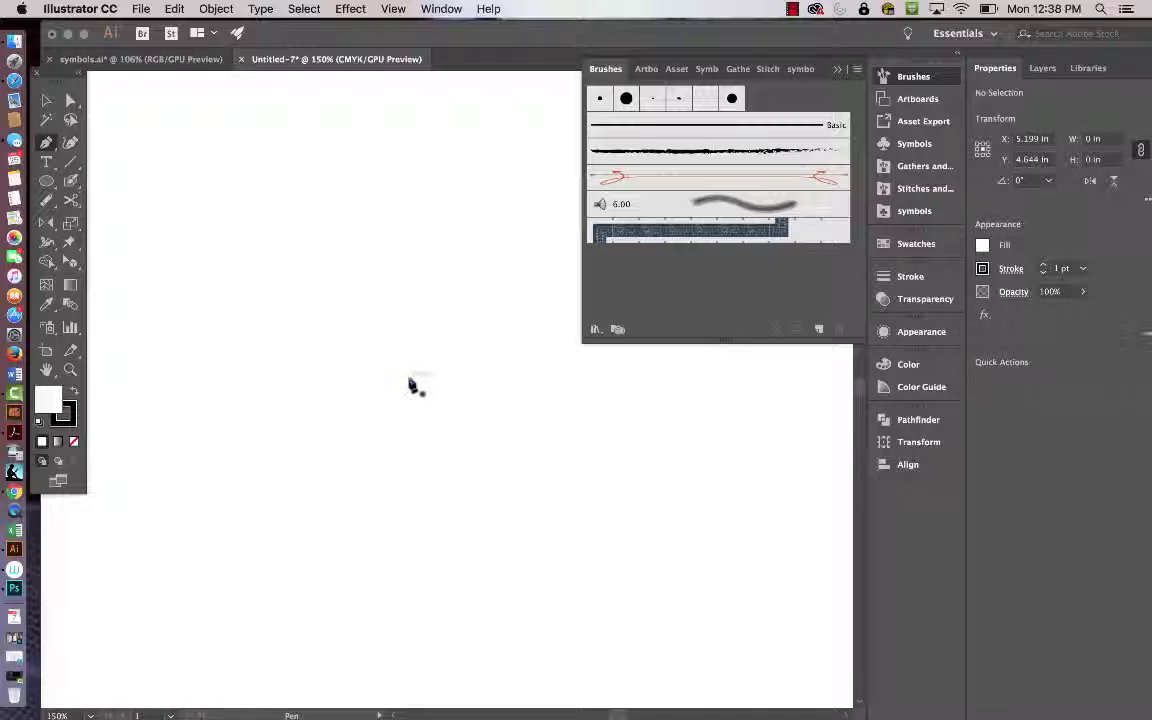
pyautogui.press('super+z')
pyautogui.moveTo(407, 376); pyautogui.dragTo(419, 380)
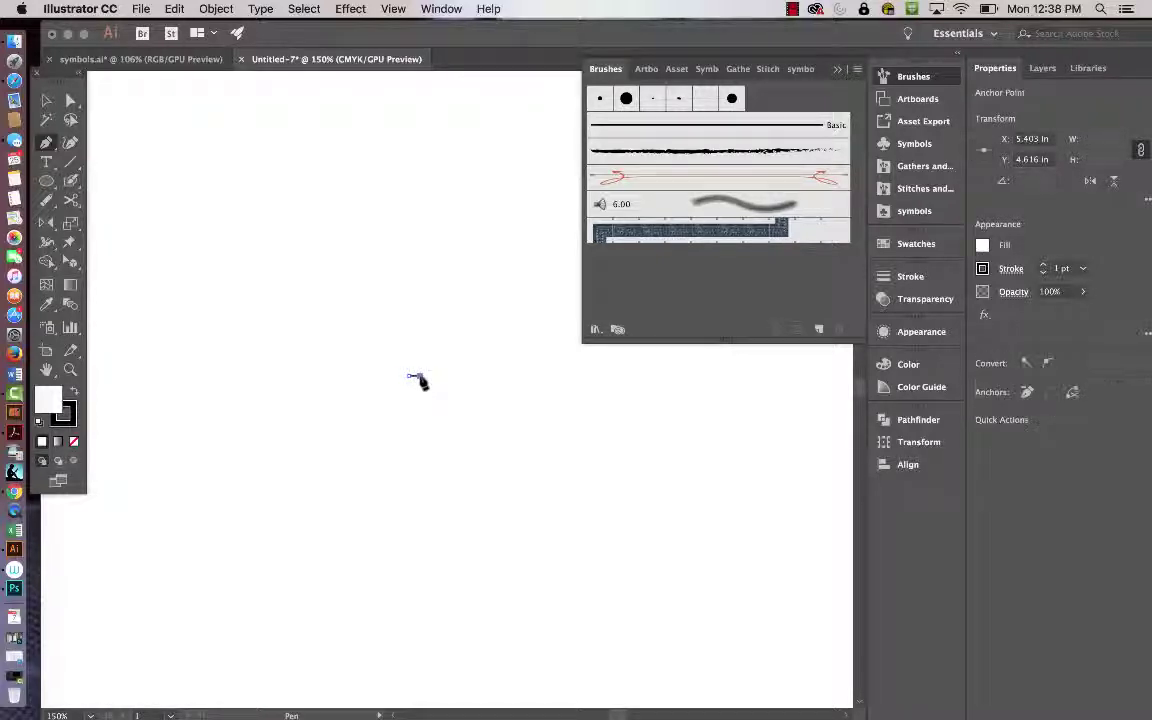
pyautogui.keyDown('super'); pyautogui.click(432, 409); pyautogui.keyUp('super')
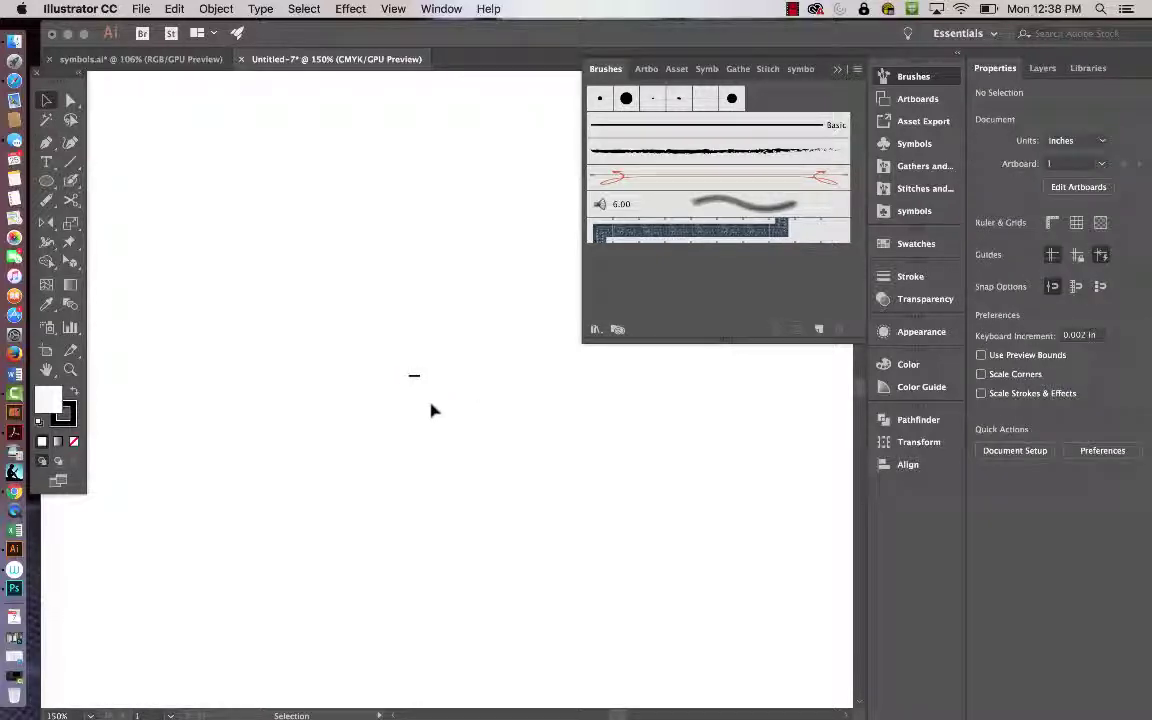
# Give the short line's stroke round caps and deselect it.
pyautogui.press('z')
pyautogui.moveTo(396, 348); pyautogui.dragTo(743, 676)
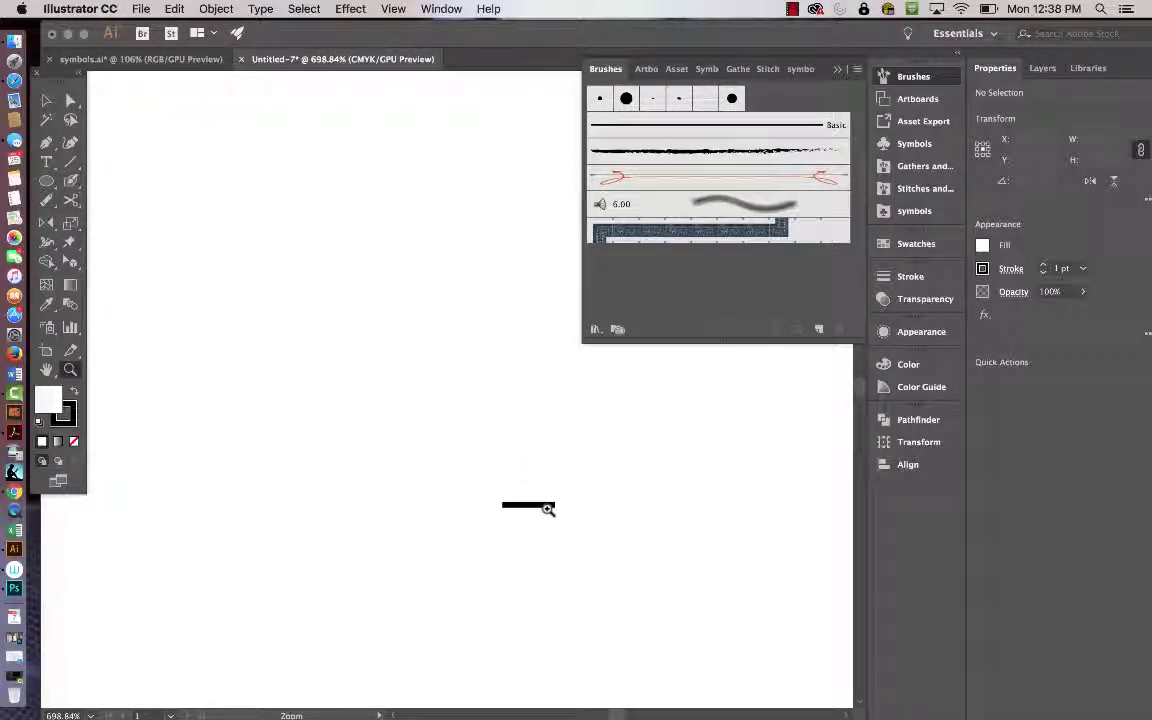
pyautogui.press('v')
pyautogui.click(540, 506)
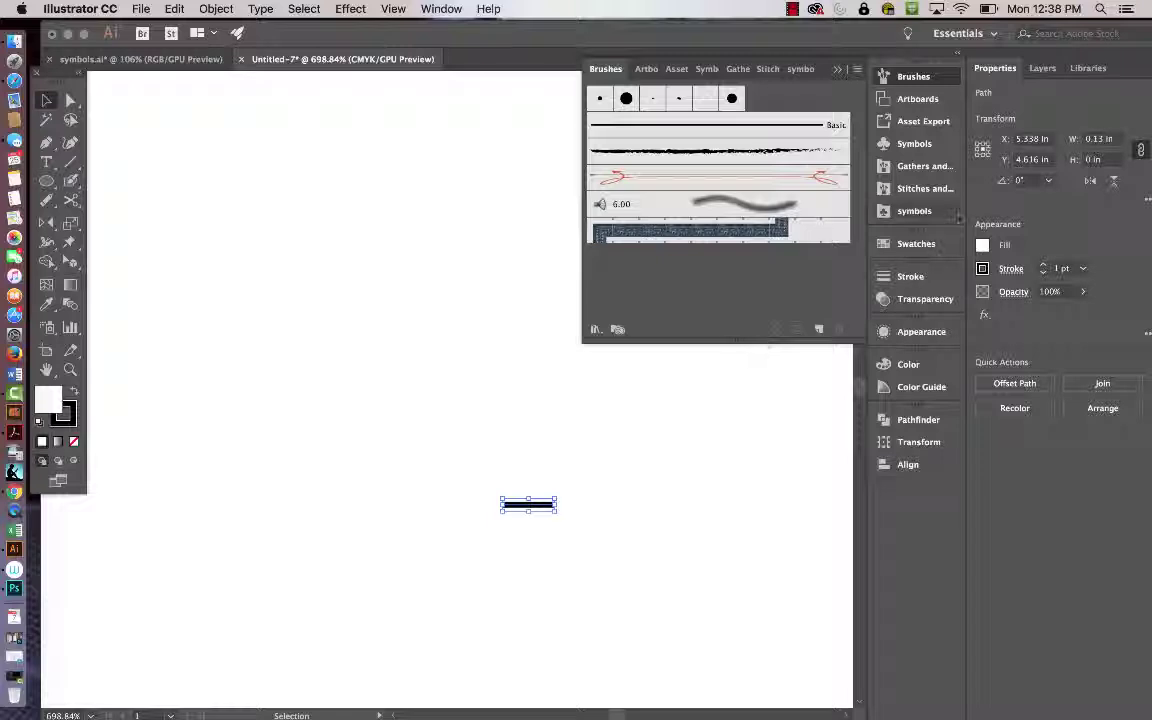
pyautogui.click(1010, 268)
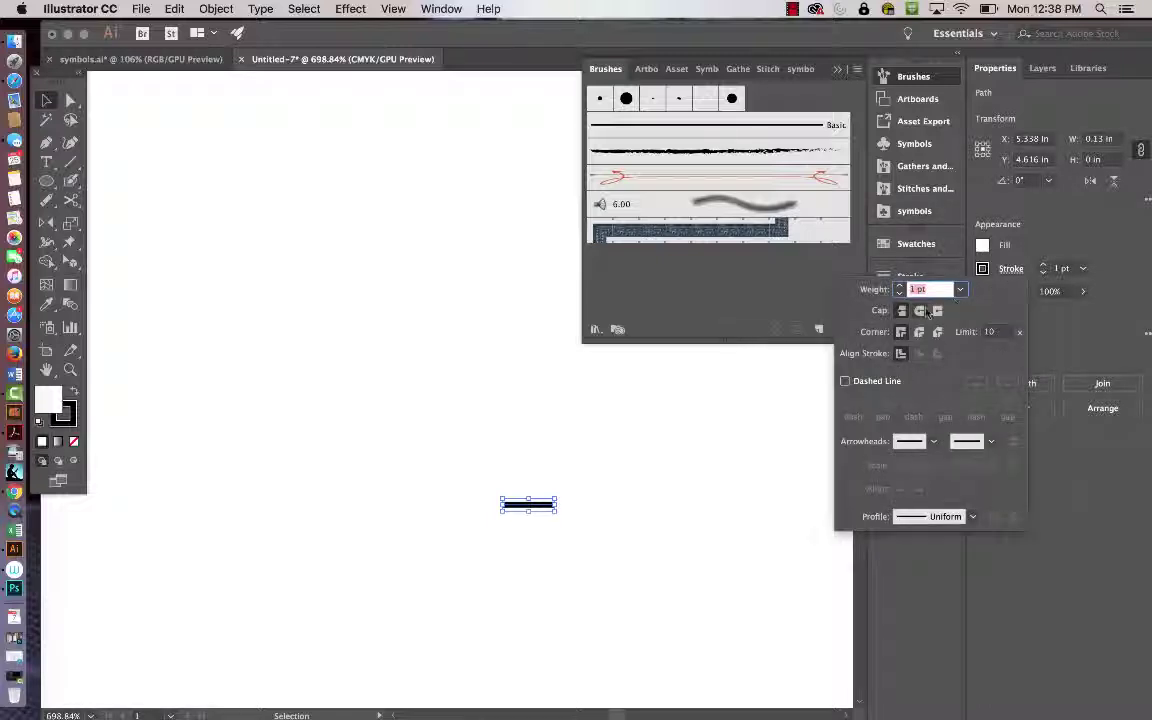
pyautogui.click(672, 494)
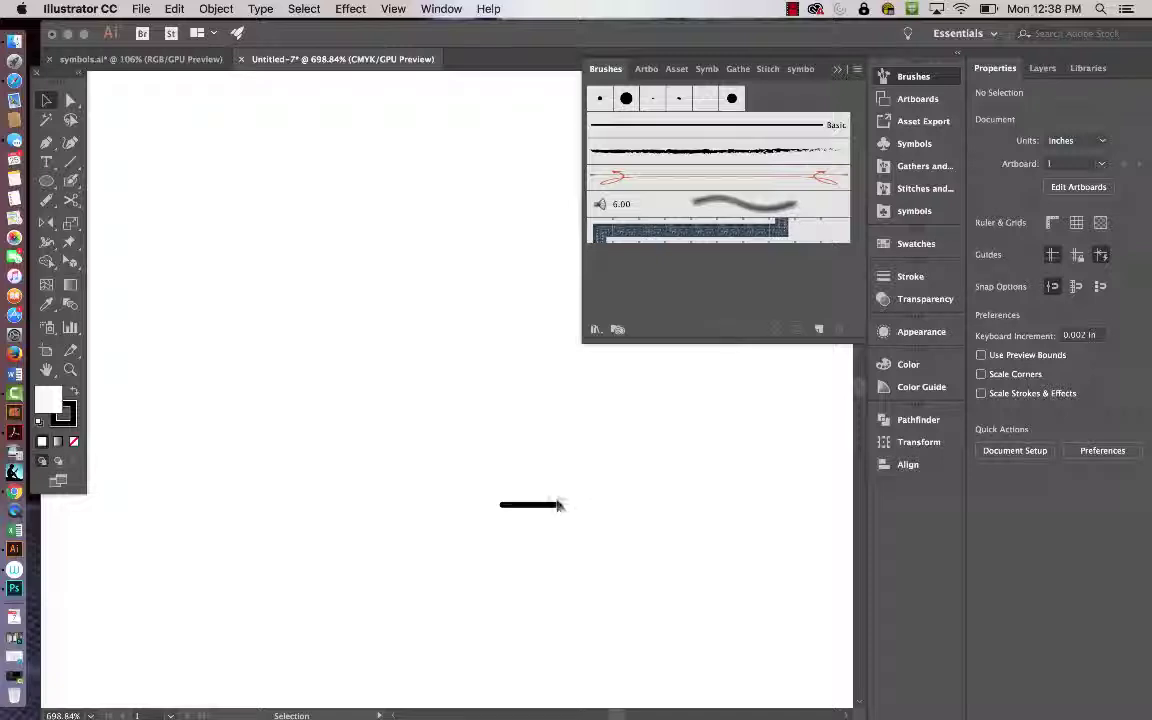
# Duplicate the short round-capped line and place the copy parallel, about 0.042 in below the original.
pyautogui.click(533, 511)
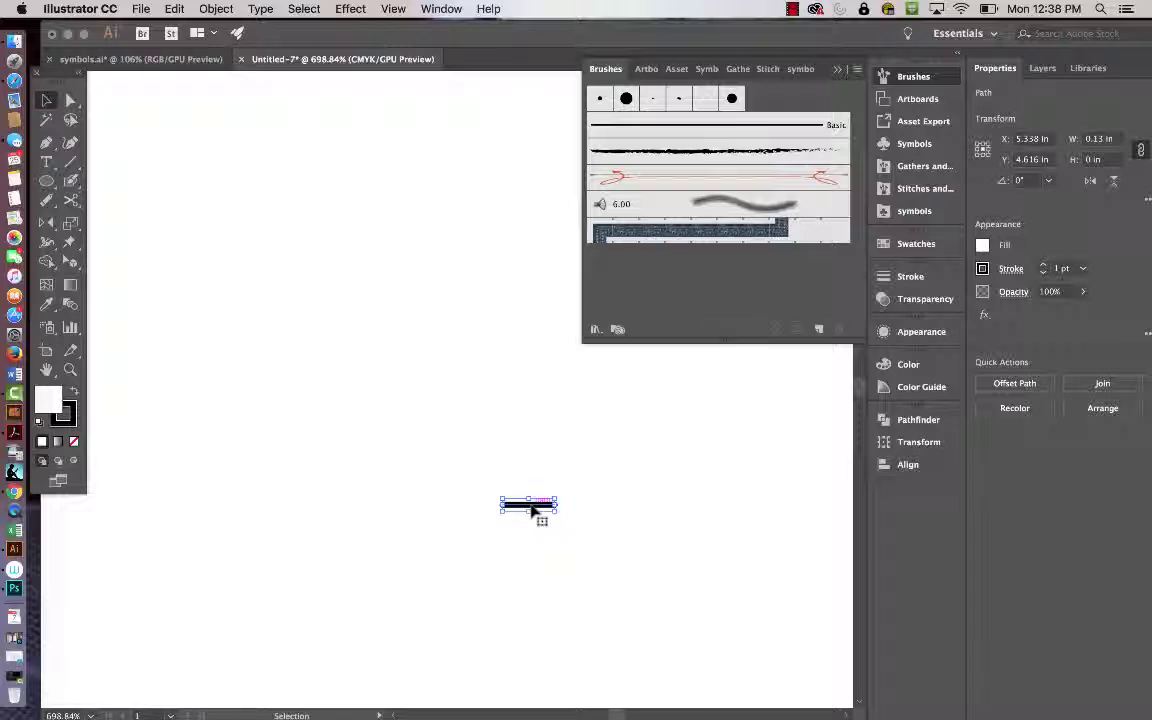
pyautogui.hotkey('alt', 'Down')
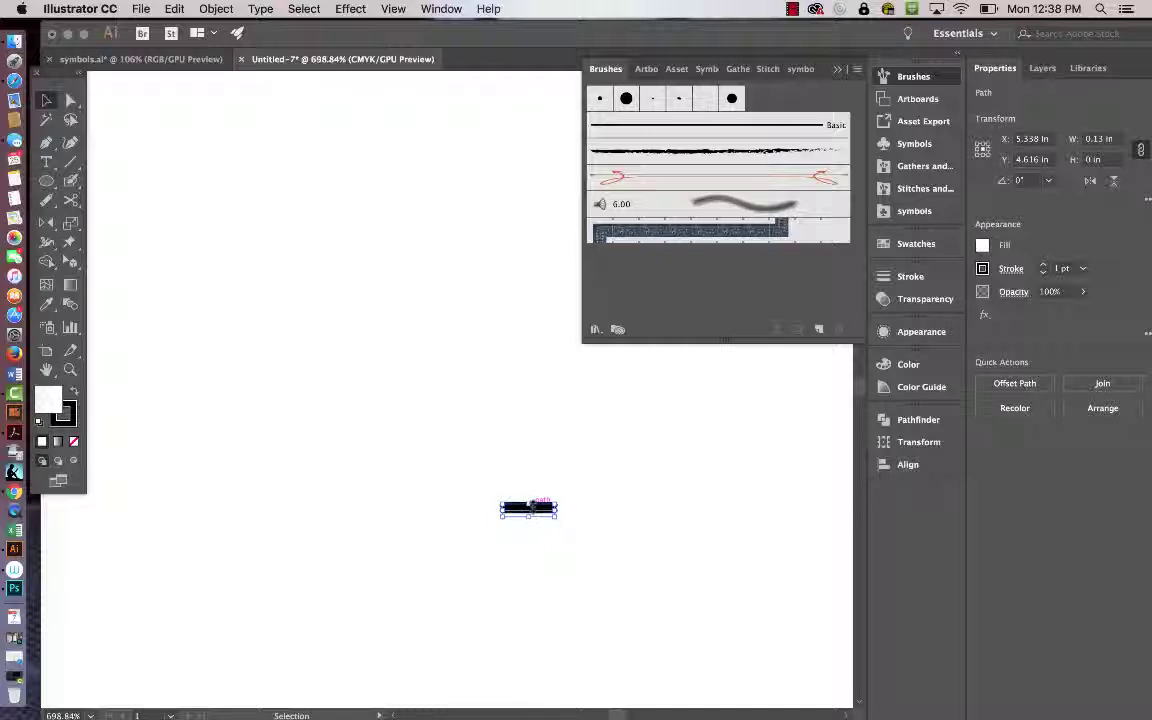
pyautogui.hotkey('alt', 'Down')
pyautogui.hotkey('alt', 'Down')
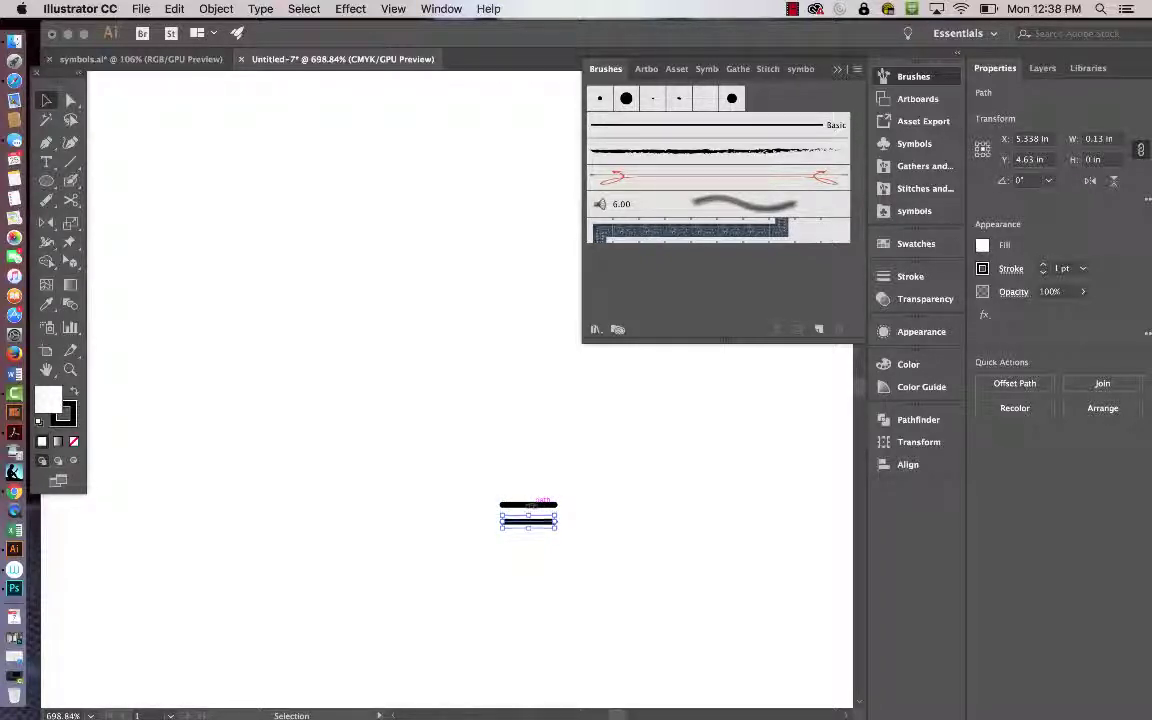
pyautogui.click(597, 501)
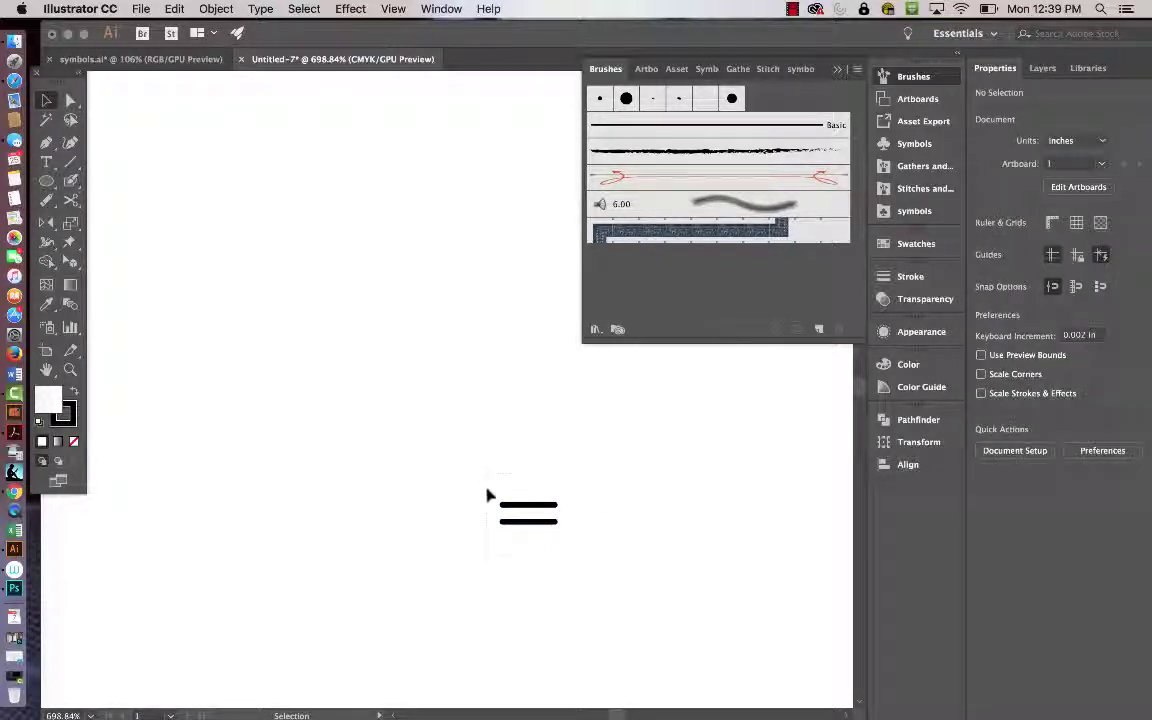
# Create a pattern brush from both short lines with 25% spacing between tiles.
pyautogui.moveTo(489, 494); pyautogui.dragTo(614, 567)
pyautogui.click(858, 70)
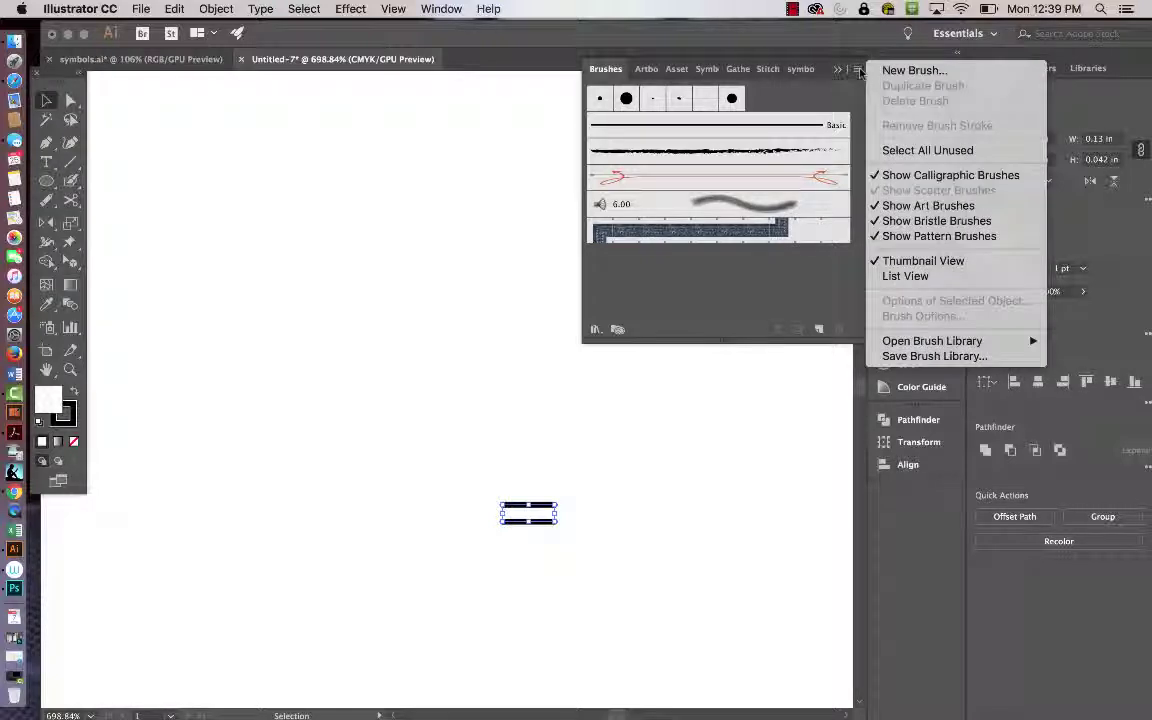
pyautogui.click(886, 74)
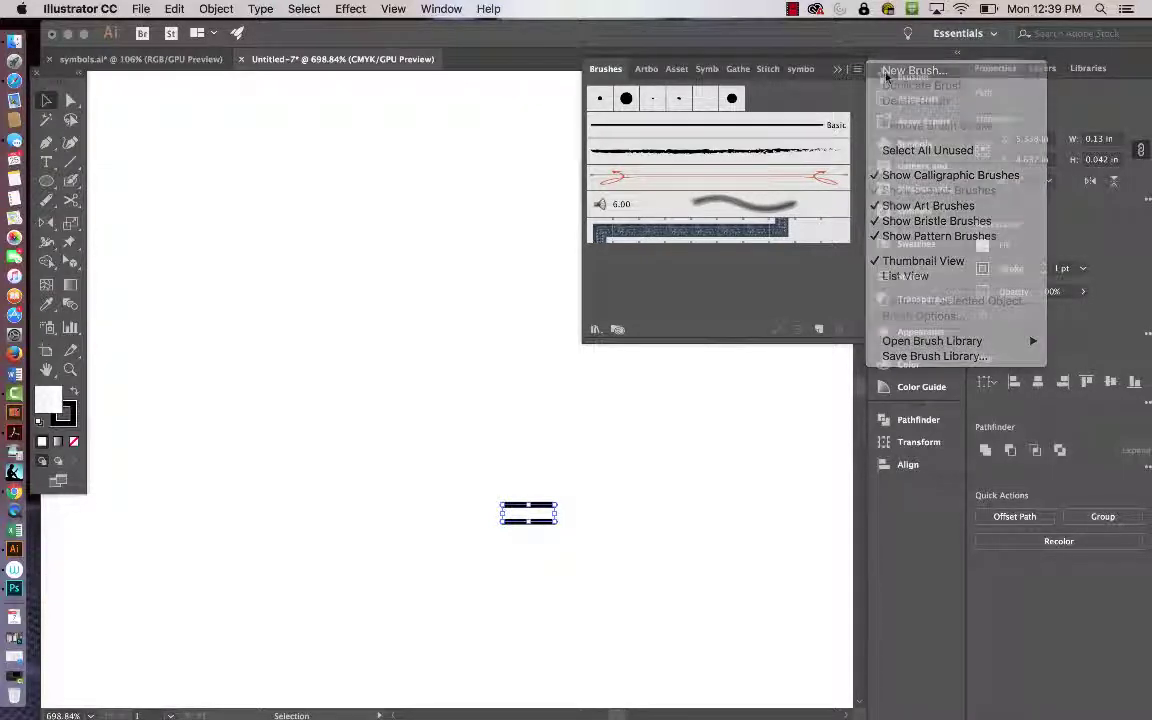
pyautogui.click(531, 457)
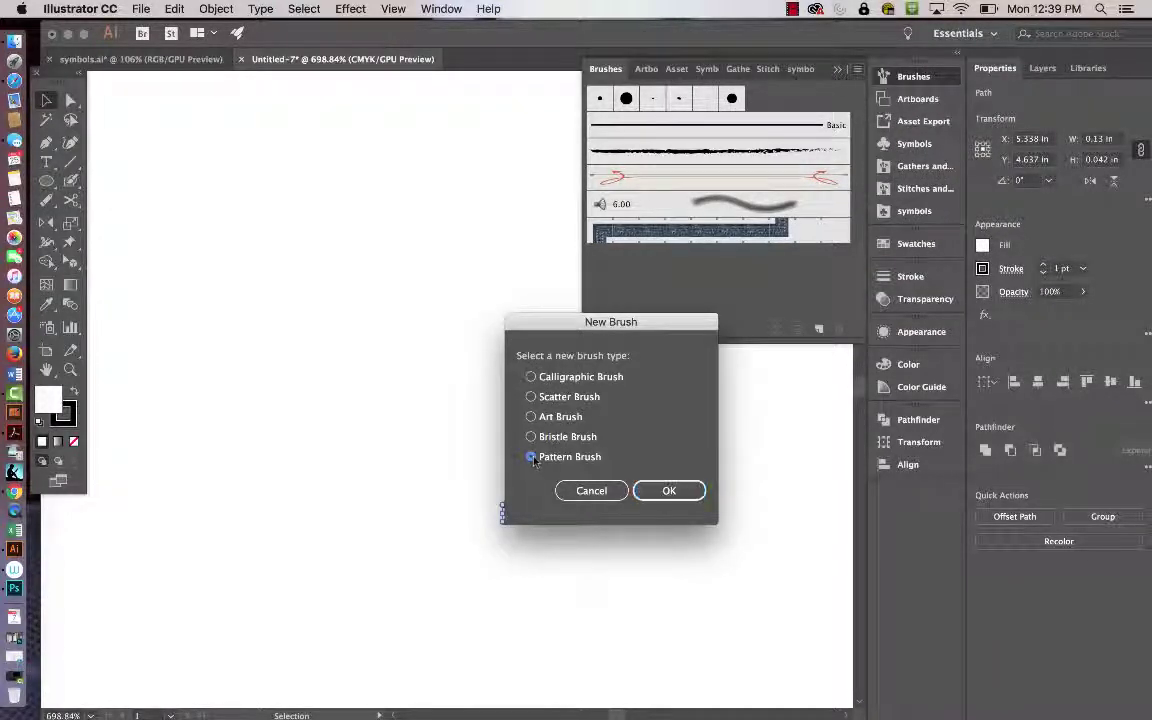
pyautogui.click(662, 490)
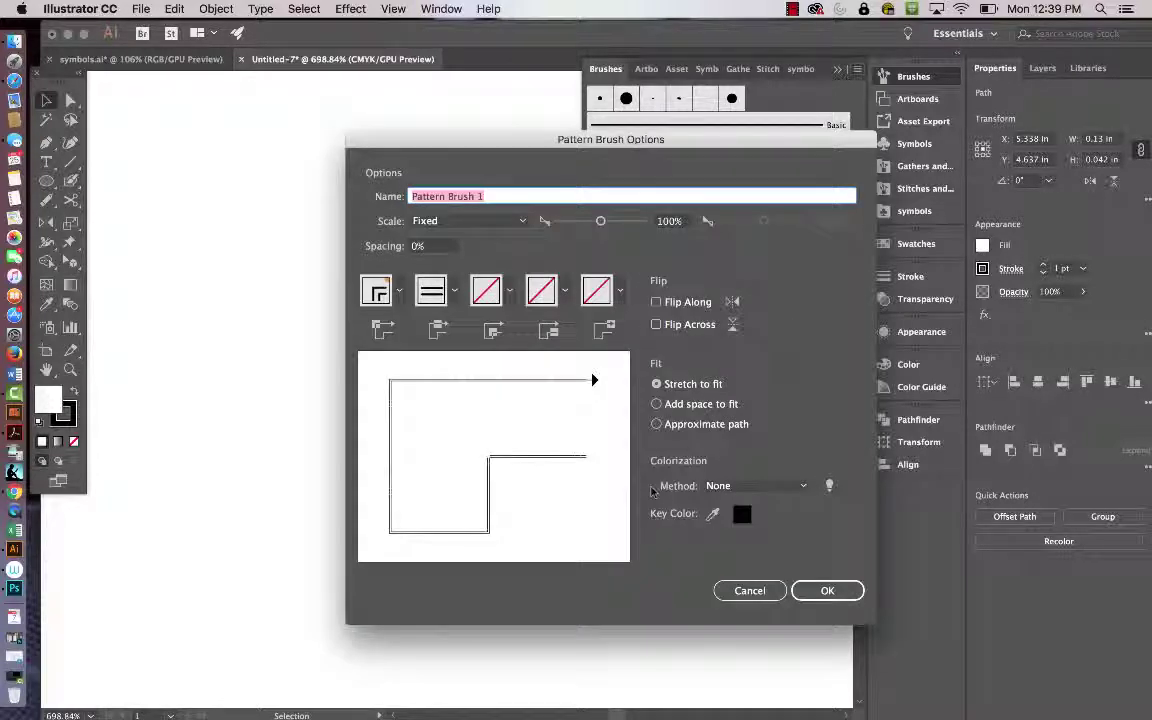
pyautogui.click(418, 247)
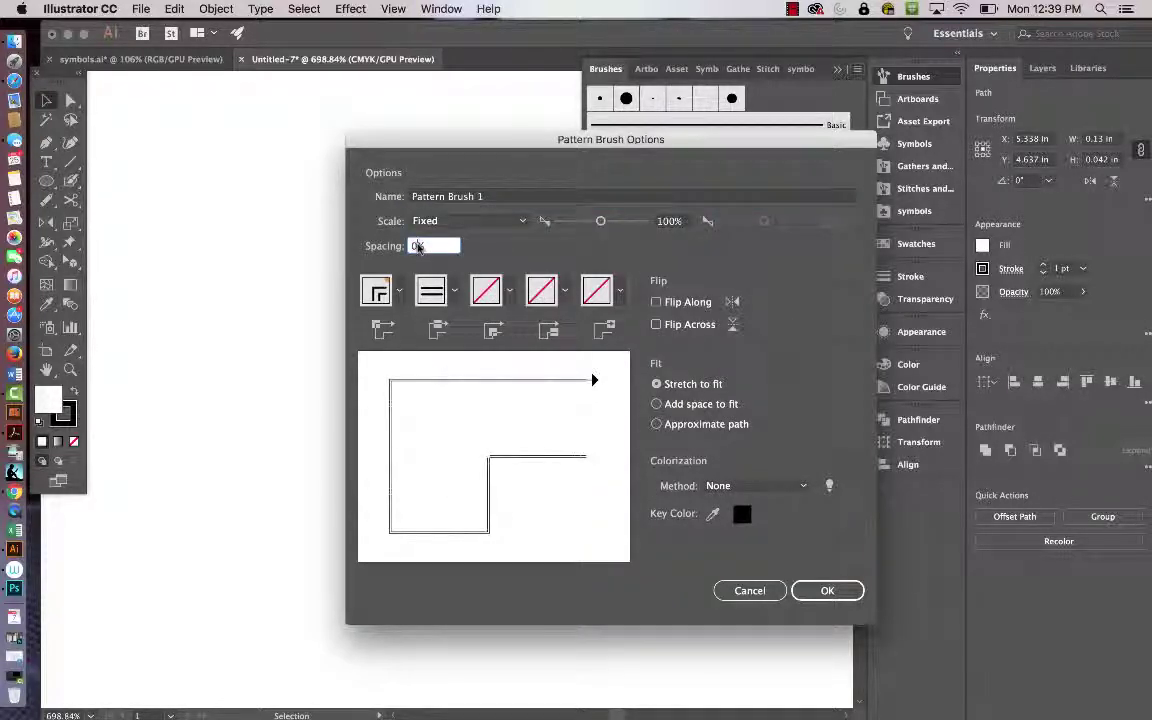
pyautogui.write('25')
pyautogui.click(825, 590)
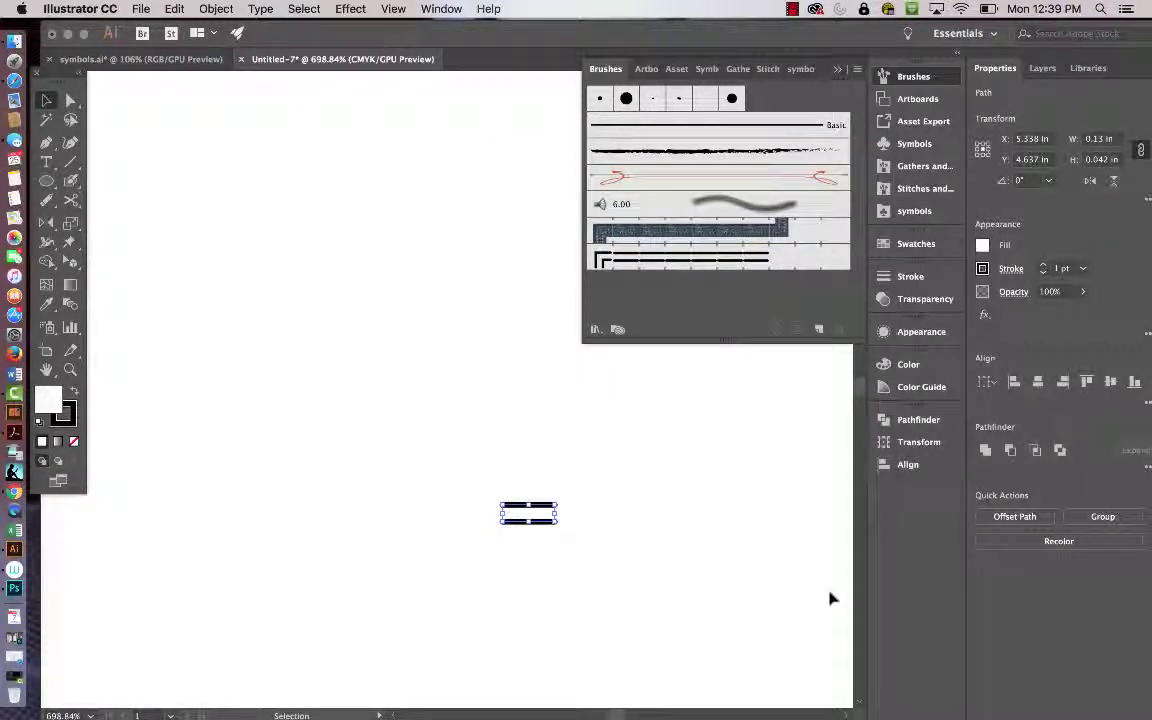
# Draw a horizontal line about 1.08 in long above the line pair and apply the new double-stitch pattern brush to it.
pyautogui.press('p')
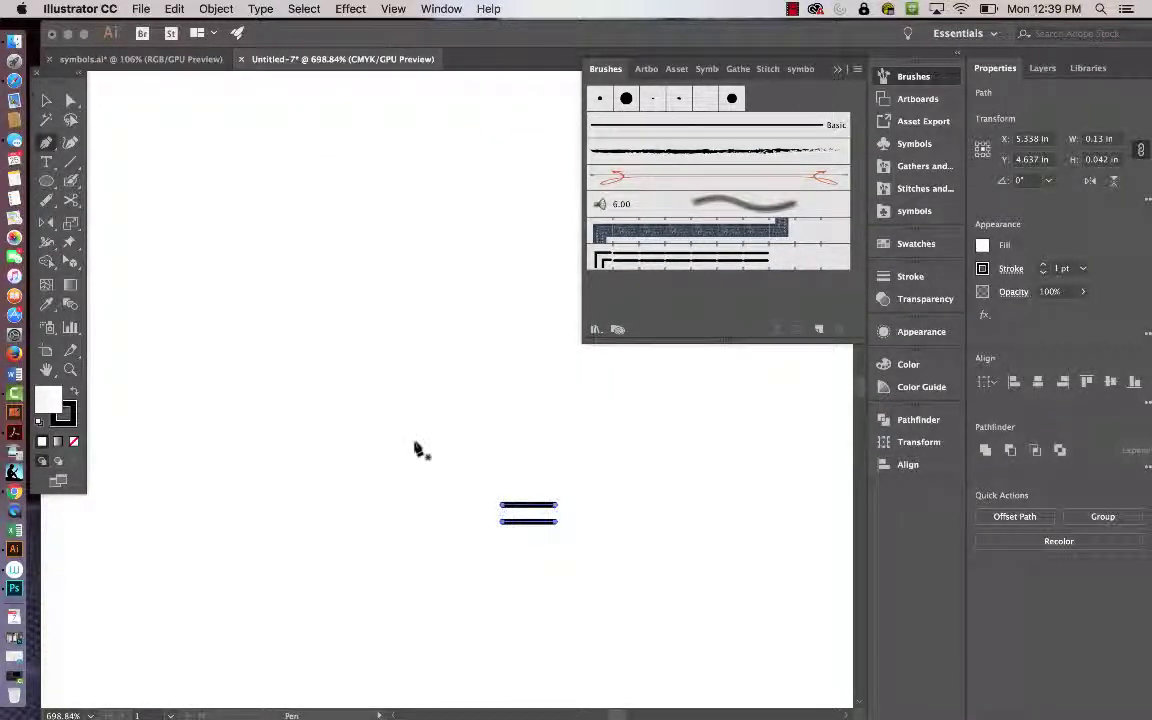
pyautogui.click(304, 433)
pyautogui.keyDown('shift'); pyautogui.click(741, 459); pyautogui.keyUp('shift')
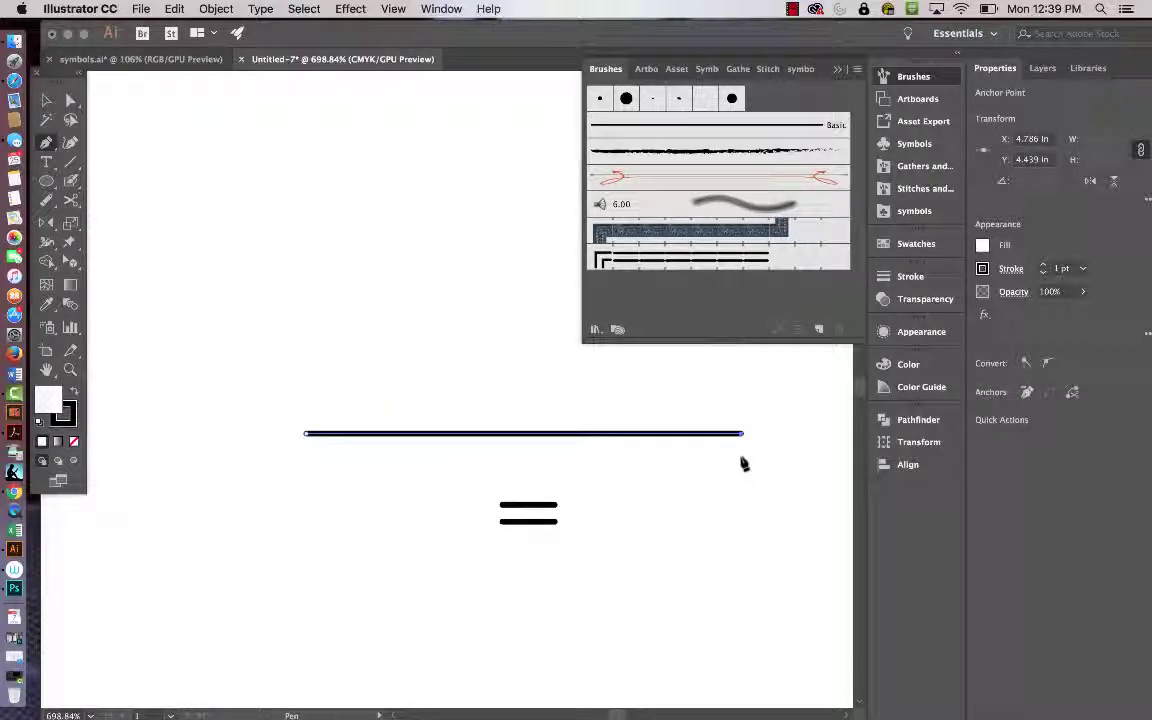
pyautogui.moveTo(743, 462); pyautogui.dragTo(735, 463)
pyautogui.press('v')
pyautogui.click(733, 465)
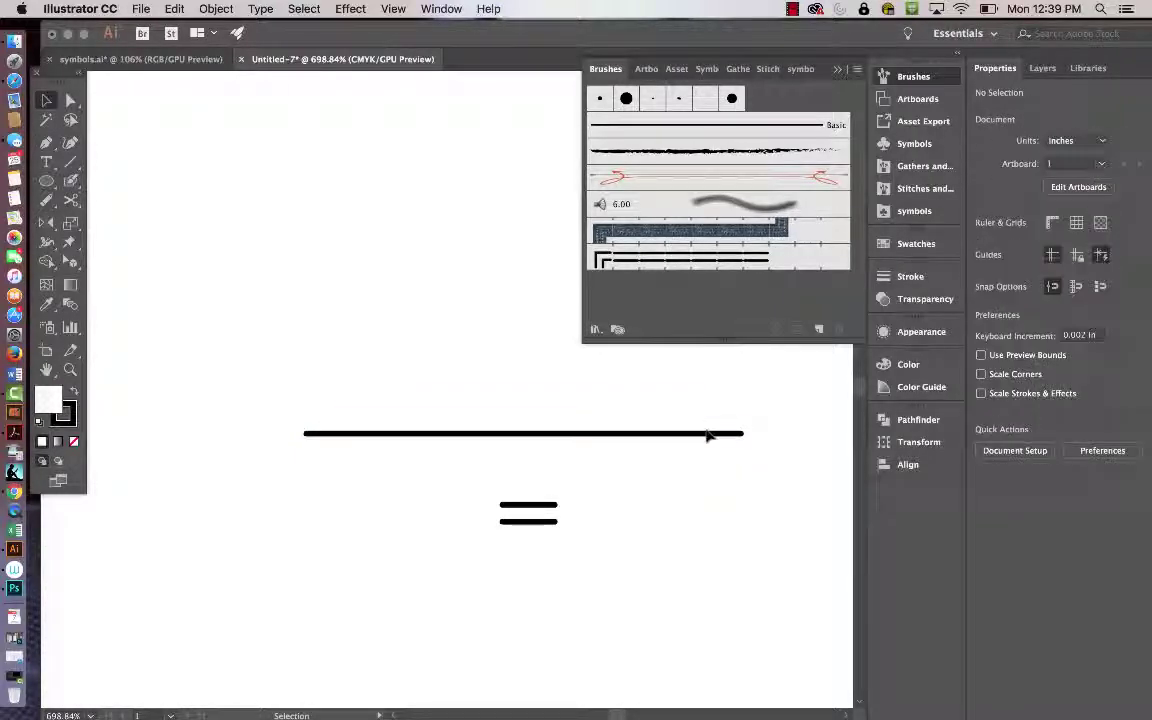
pyautogui.click(710, 440)
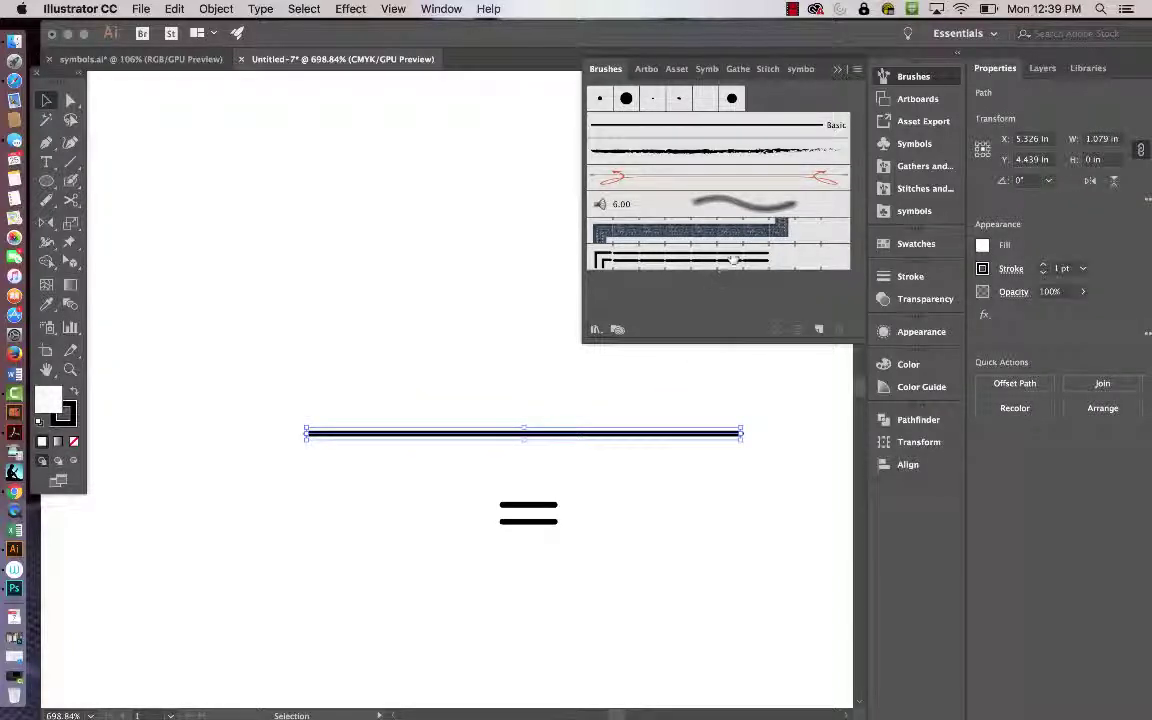
pyautogui.click(735, 258)
pyautogui.click(607, 571)
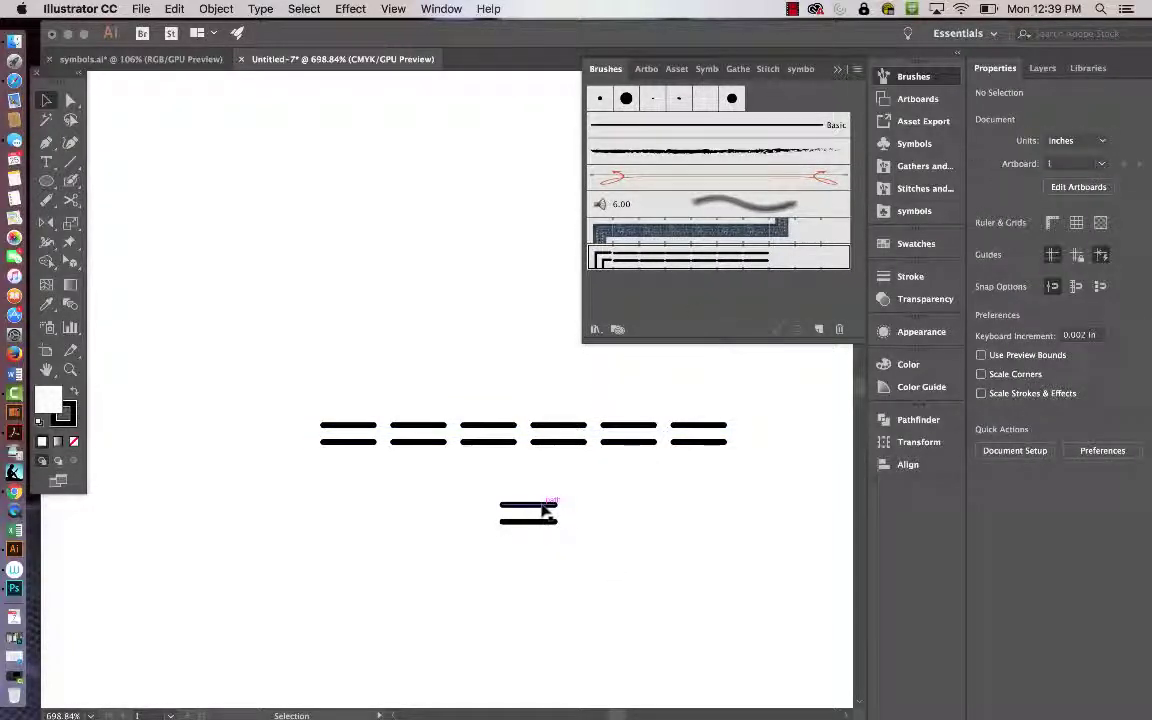
# Set the stroke weight of the two short source lines to 0.25 pt and delete the long brushed line.
pyautogui.click(543, 508)
pyautogui.keyDown('shift'); pyautogui.click(545, 521); pyautogui.keyUp('shift')
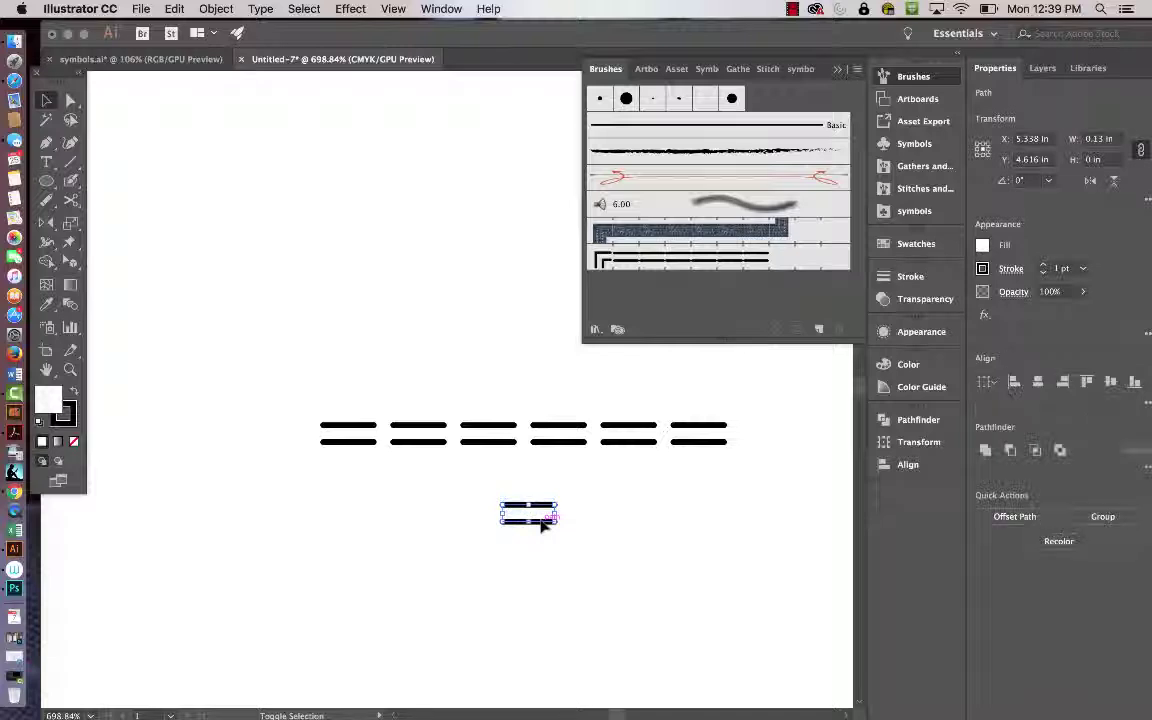
pyautogui.click(1082, 268)
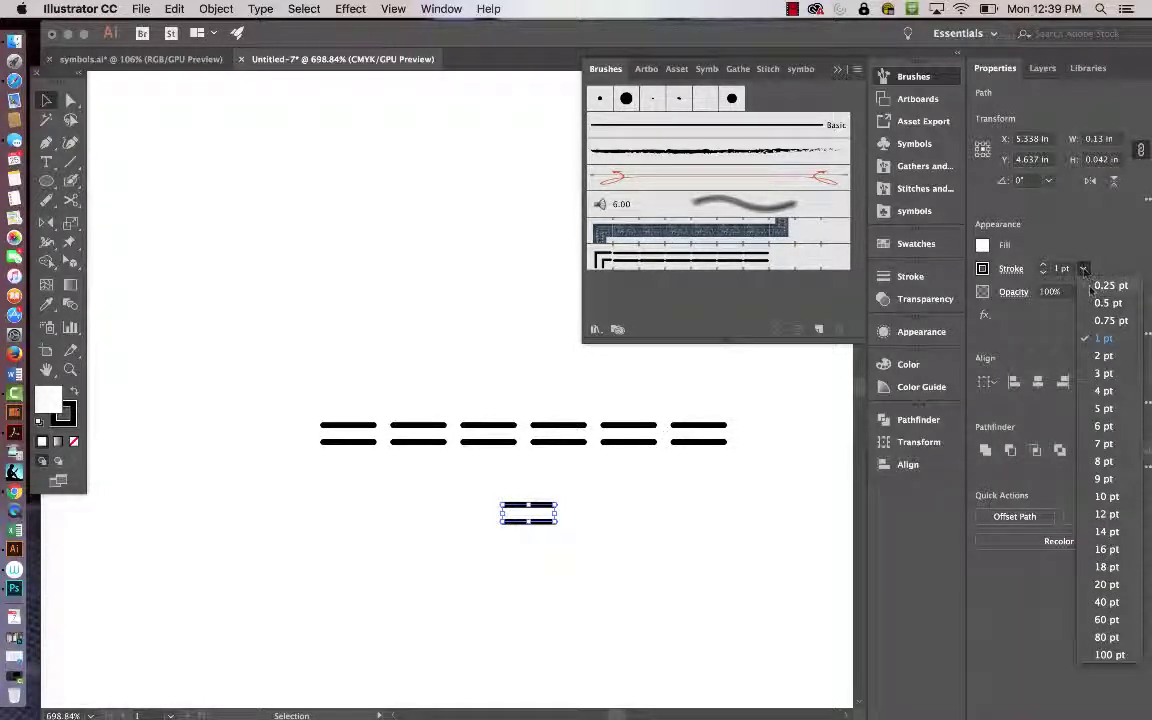
pyautogui.click(1100, 285)
pyautogui.click(638, 586)
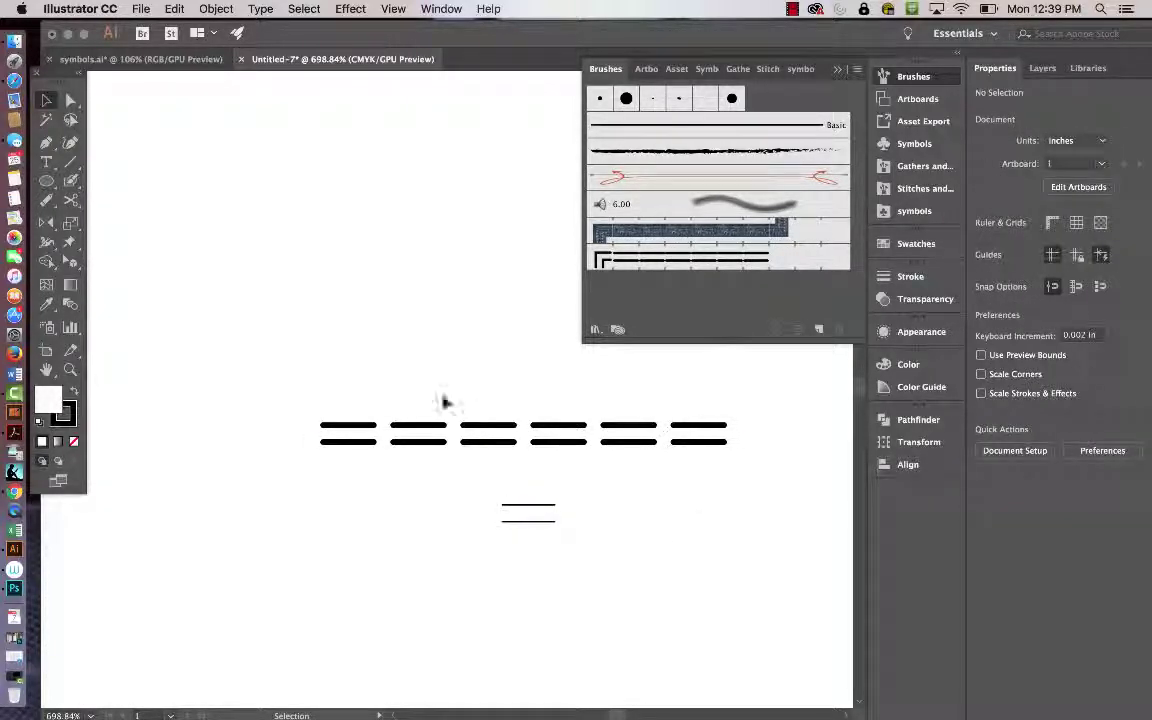
pyautogui.moveTo(336, 375); pyautogui.dragTo(710, 481)
pyautogui.press('Delete')
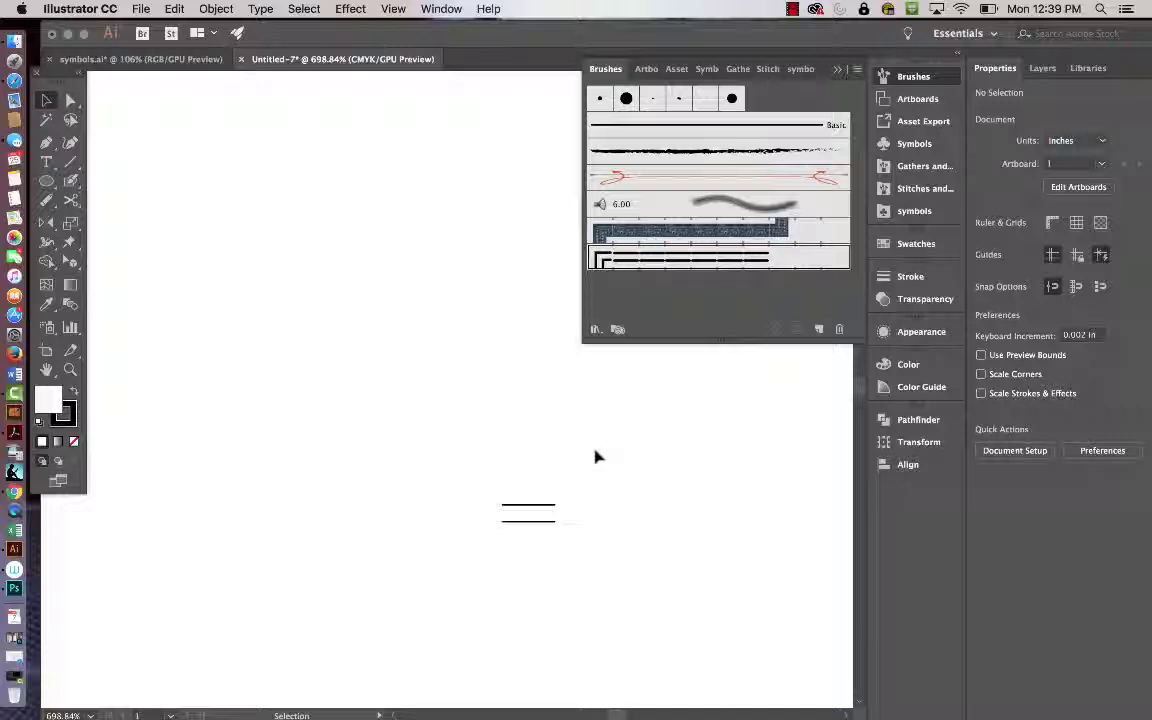
# Load Stitches and Strokes.ai as a brush library from the Adobe Illustrator Fashion Brushes V4 folder inside pandora's box on the Desktop.
pyautogui.click(858, 70)
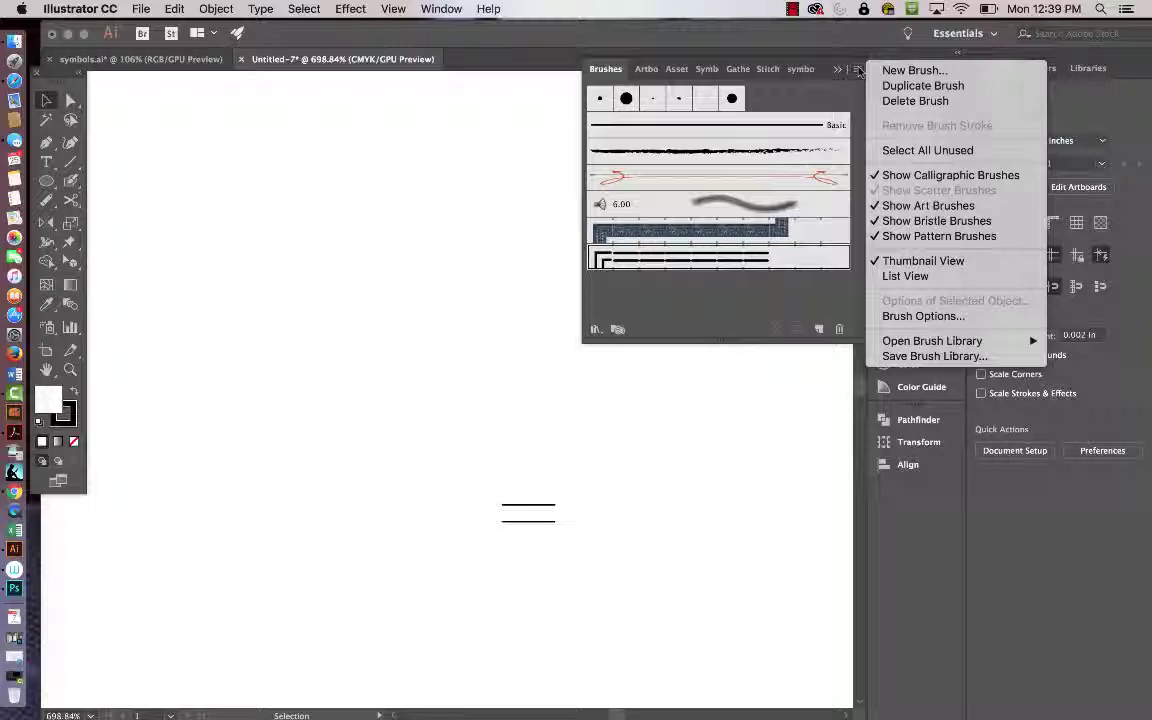
pyautogui.moveTo(962, 344)
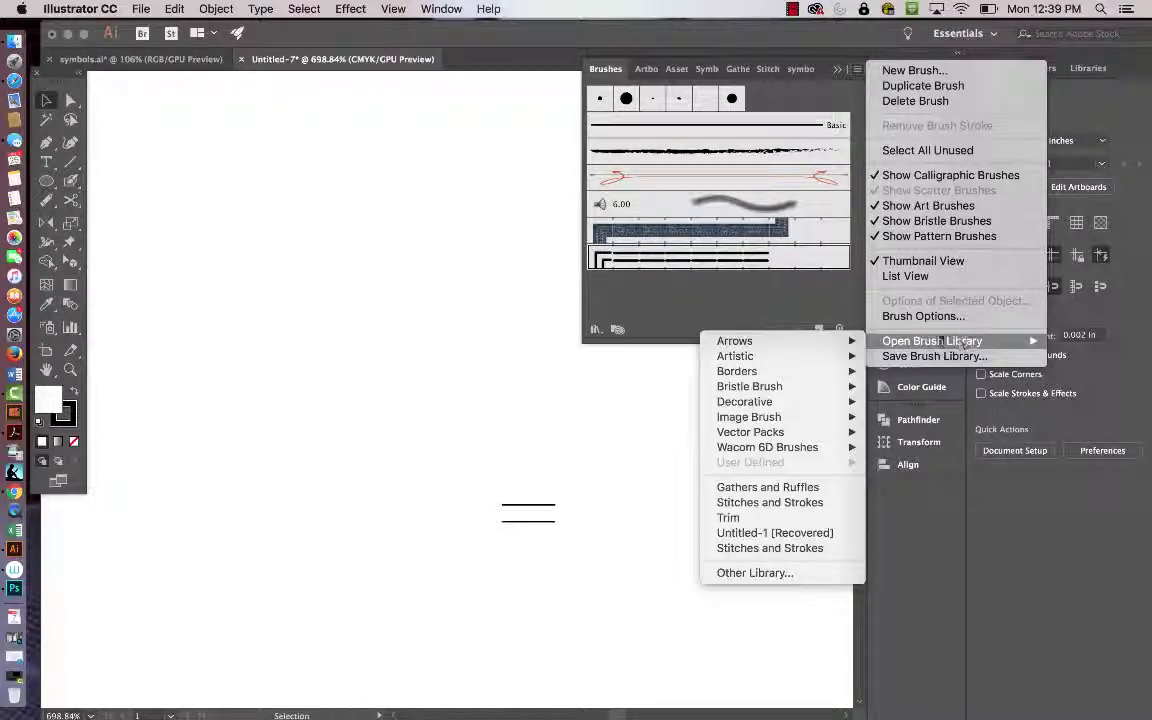
pyautogui.click(760, 574)
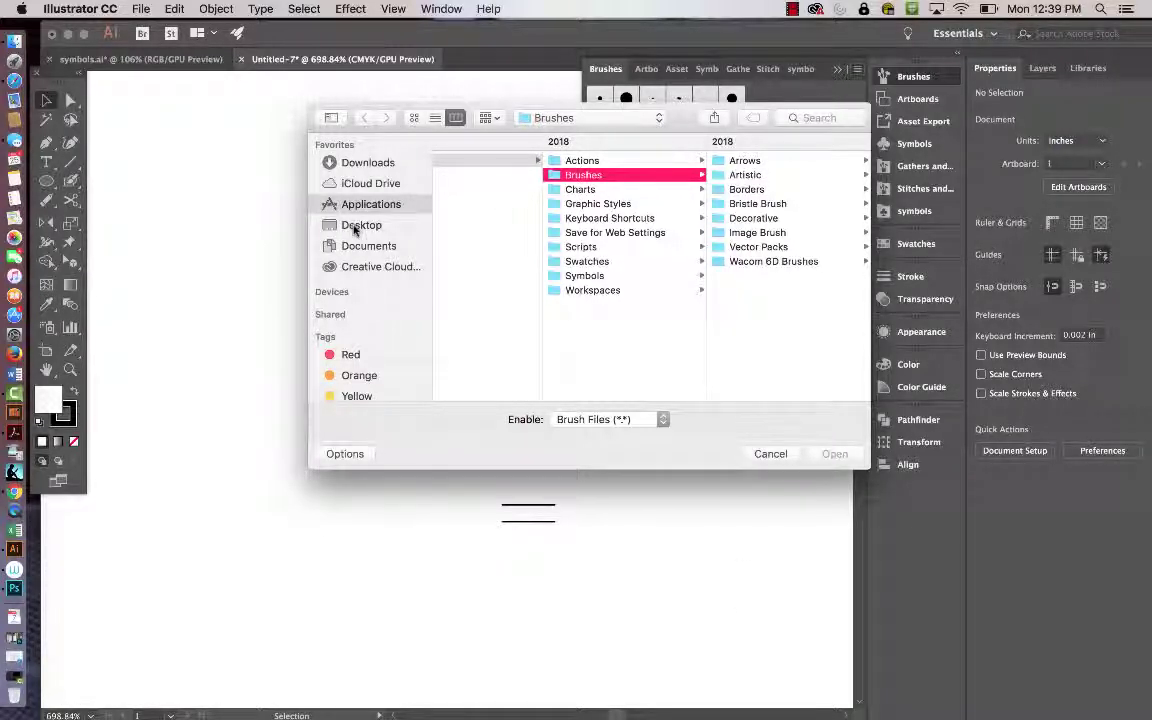
pyautogui.click(358, 225)
pyautogui.scroll(-5, 500, 215)
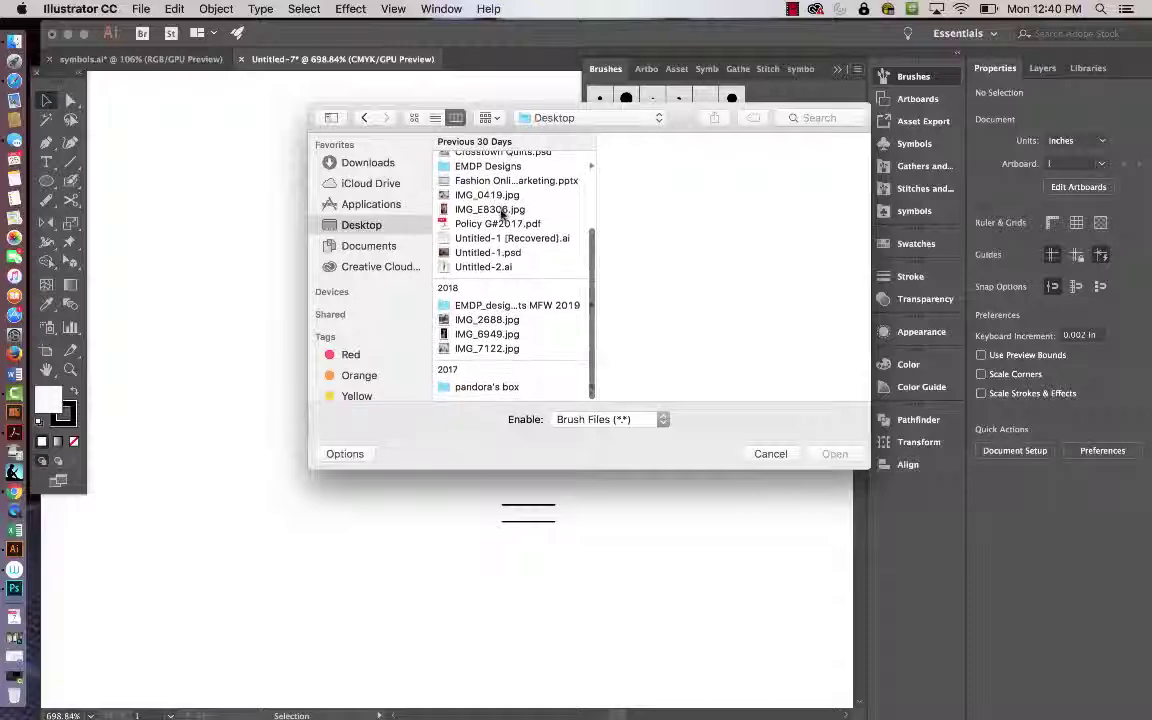
pyautogui.click(484, 392)
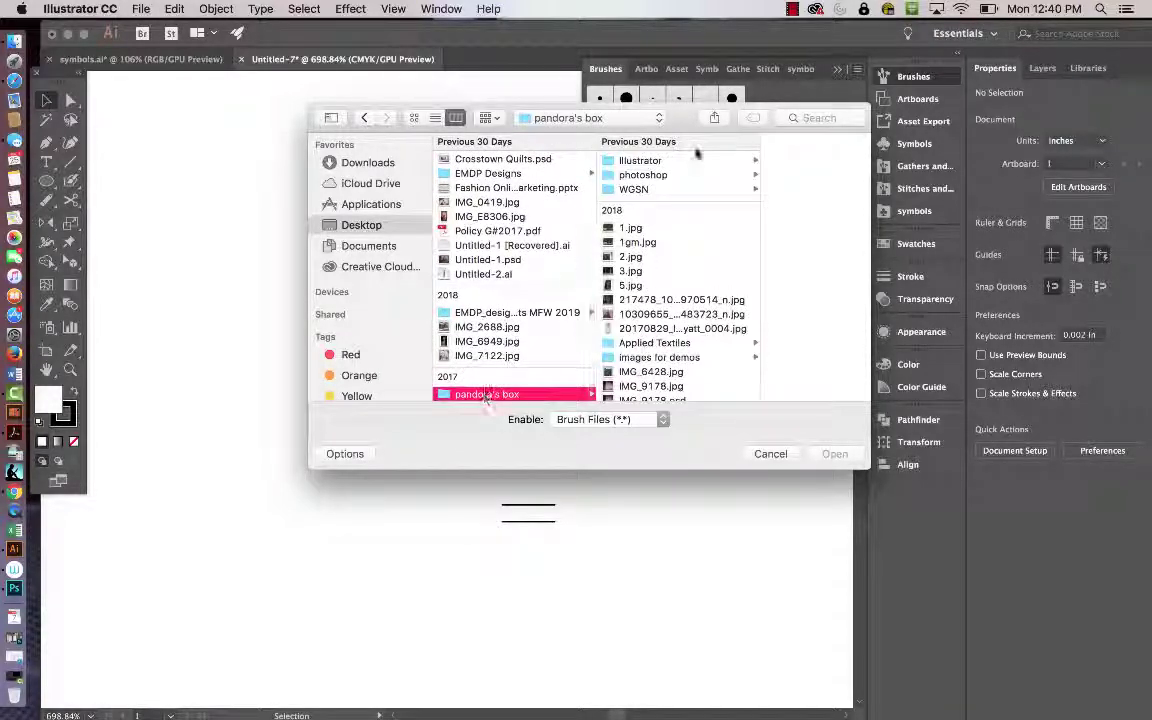
pyautogui.scroll(-6, 665, 240)
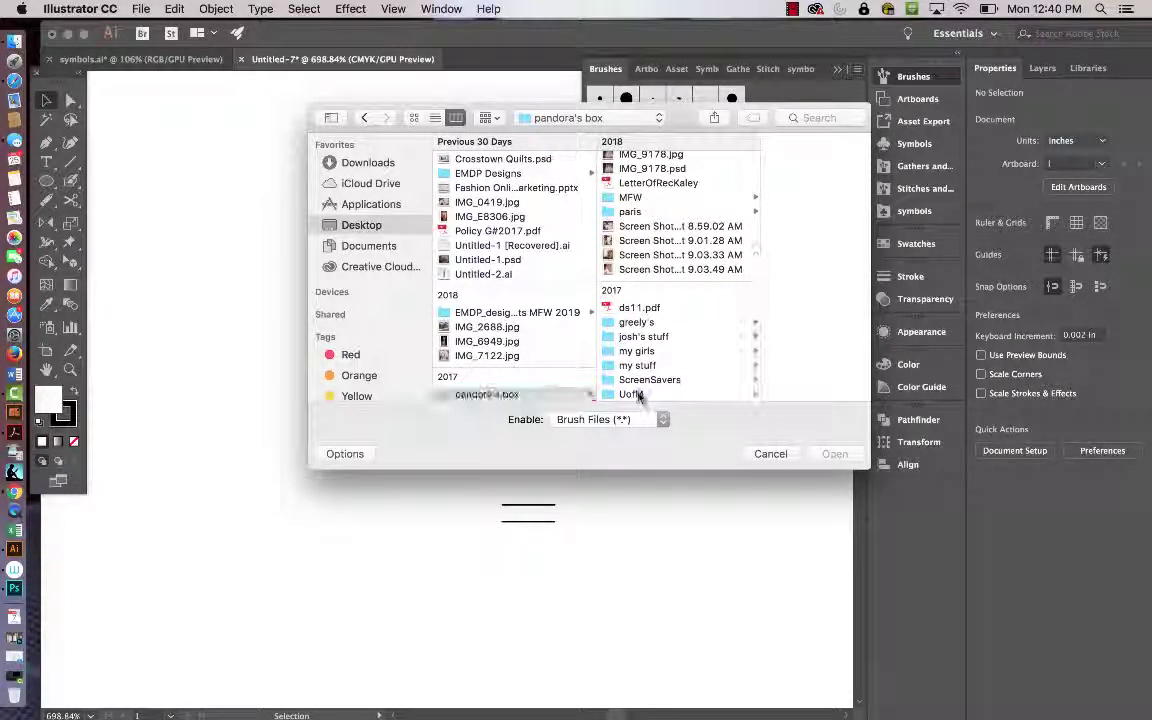
pyautogui.click(640, 395)
pyautogui.click(778, 252)
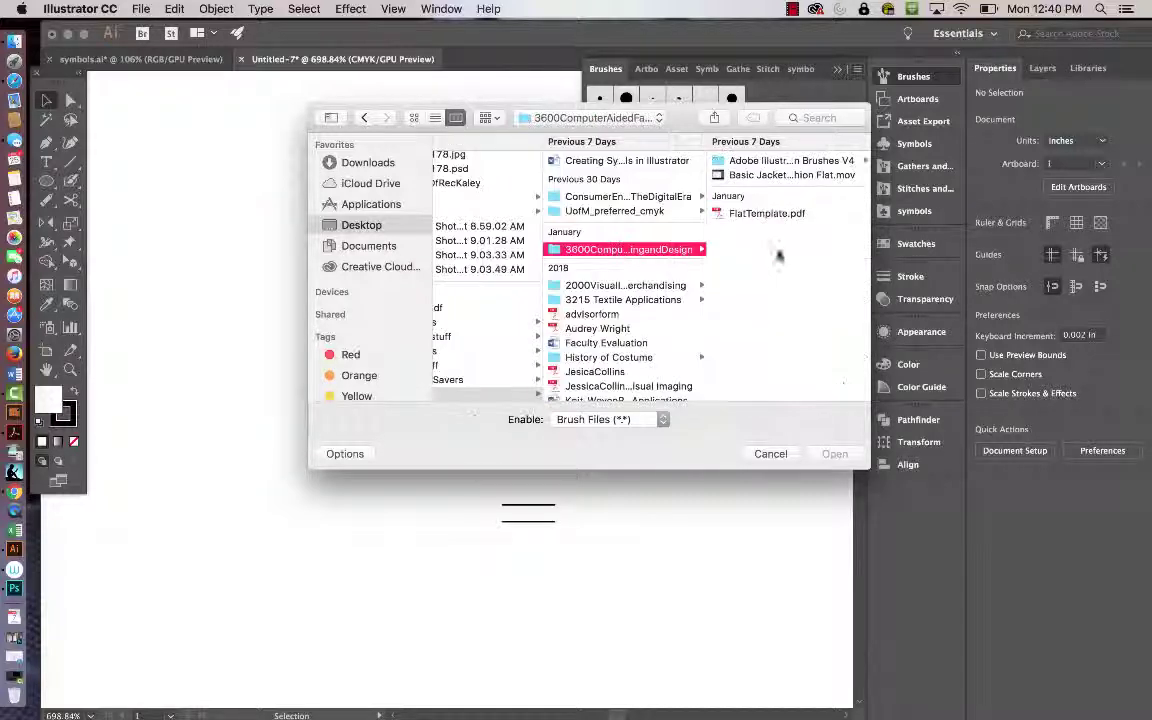
pyautogui.click(745, 161)
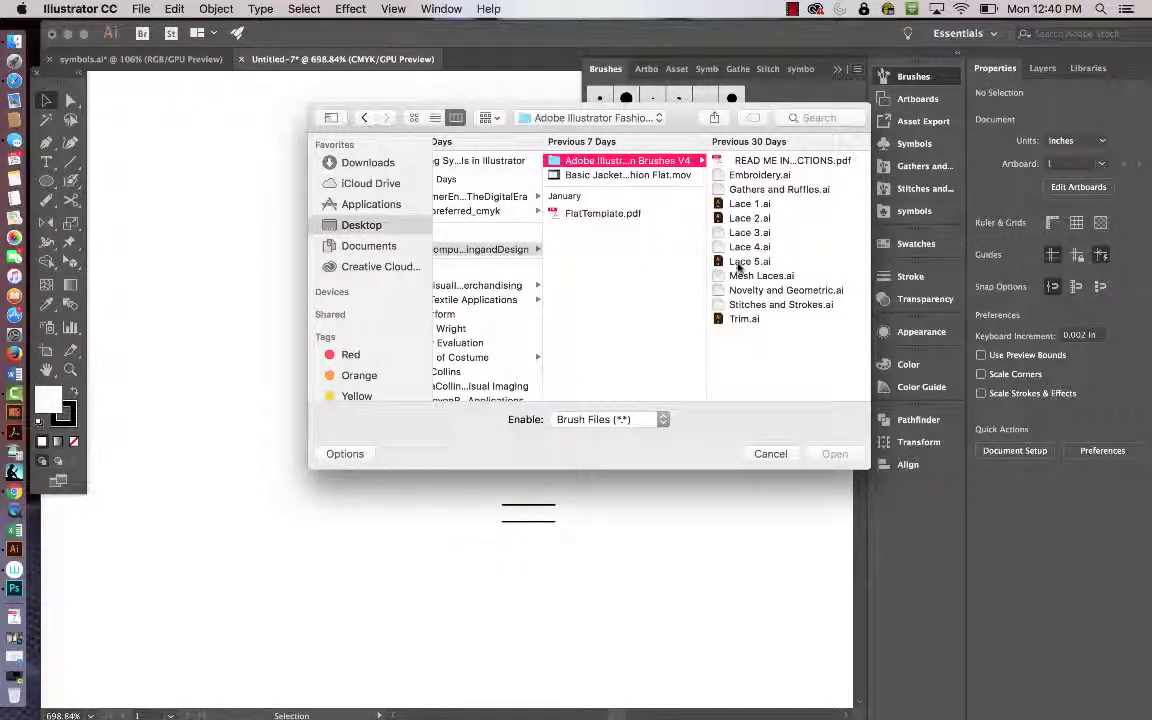
pyautogui.click(745, 304)
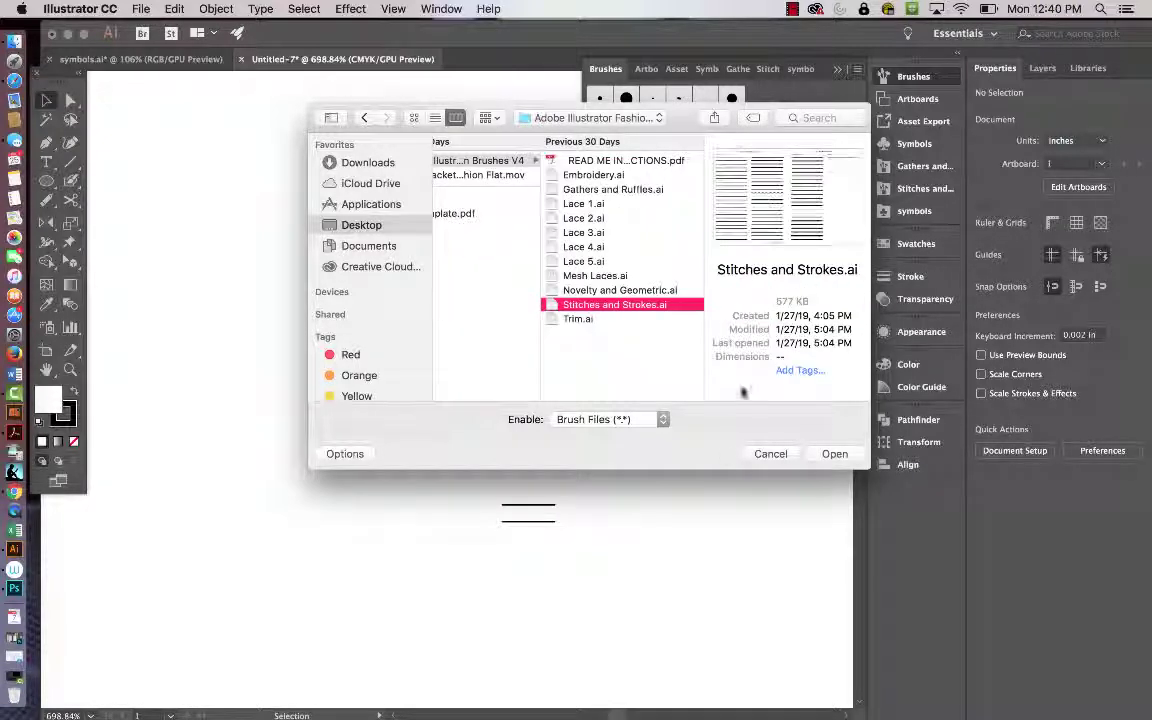
pyautogui.click(834, 454)
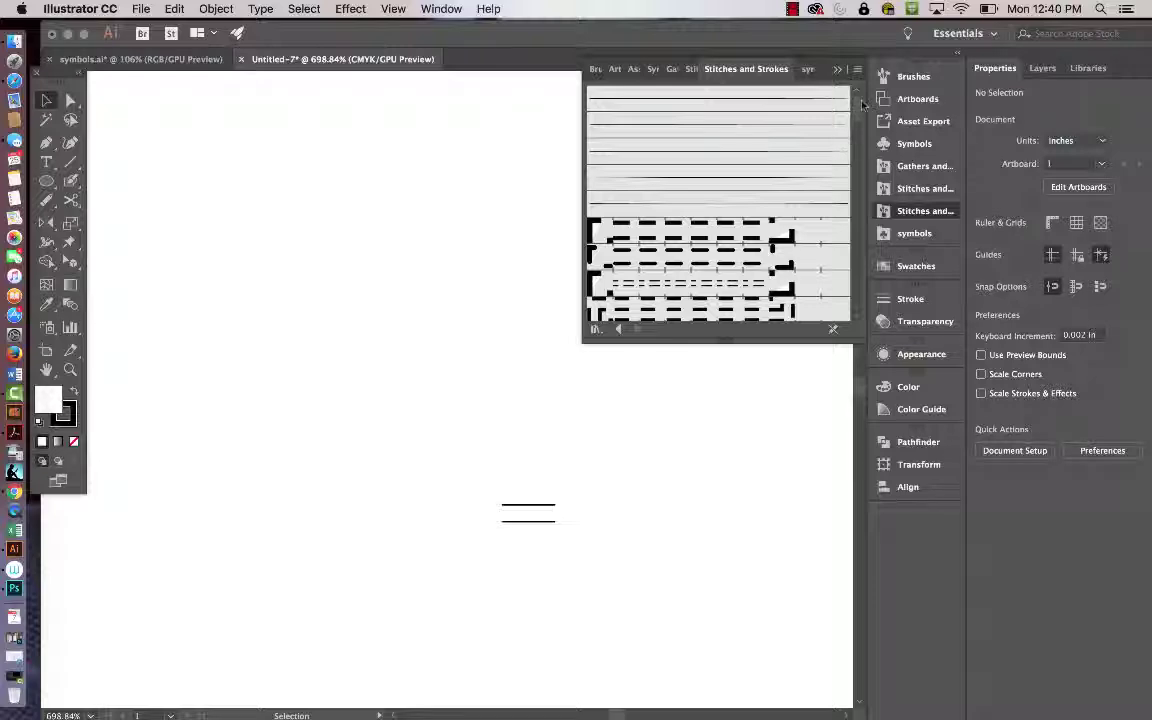
# Collapse the loaded brush library and close the untitled document without saving, returning to symbols.ai.
pyautogui.moveTo(857, 104)
pyautogui.mouseDown()
pyautogui.moveTo(840, 224)
pyautogui.moveTo(847, 96)
pyautogui.mouseUp()
pyautogui.click(838, 71)
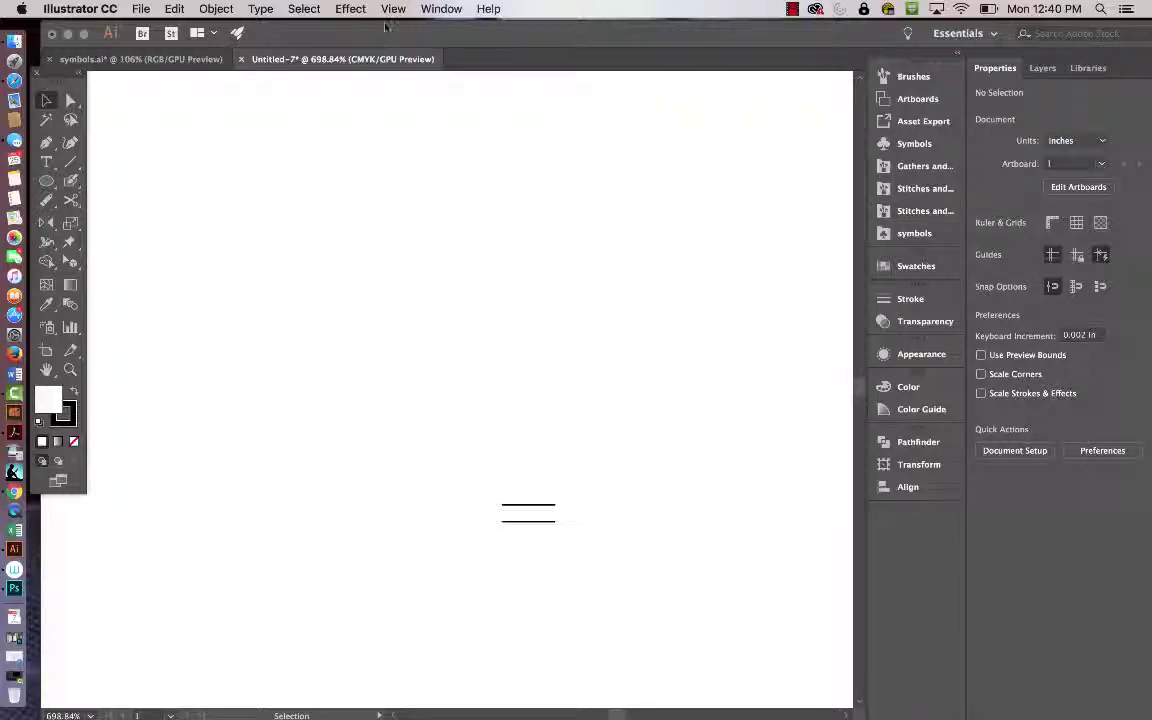
pyautogui.click(241, 59)
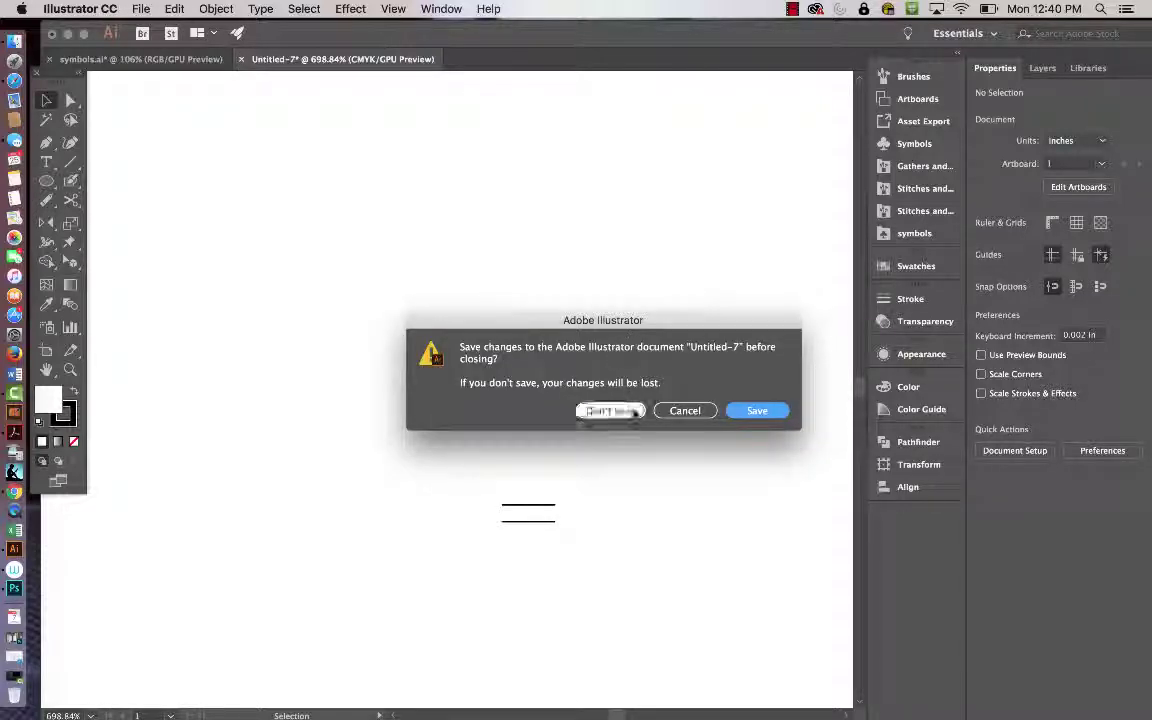
pyautogui.click(618, 410)
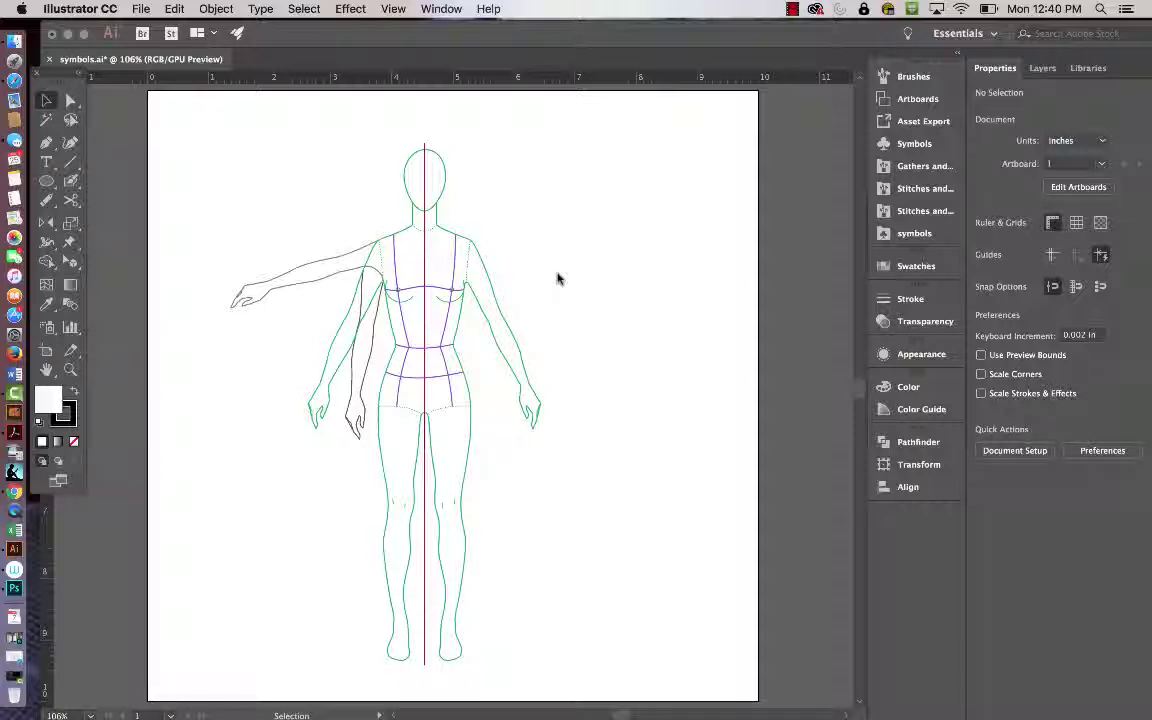
# Draw the outer side of one trouser leg with the Pen tool, curving over the hip to the ankle, with a hem about 0.4 in wide.
pyautogui.press('super+equal')
pyautogui.press('super+equal')
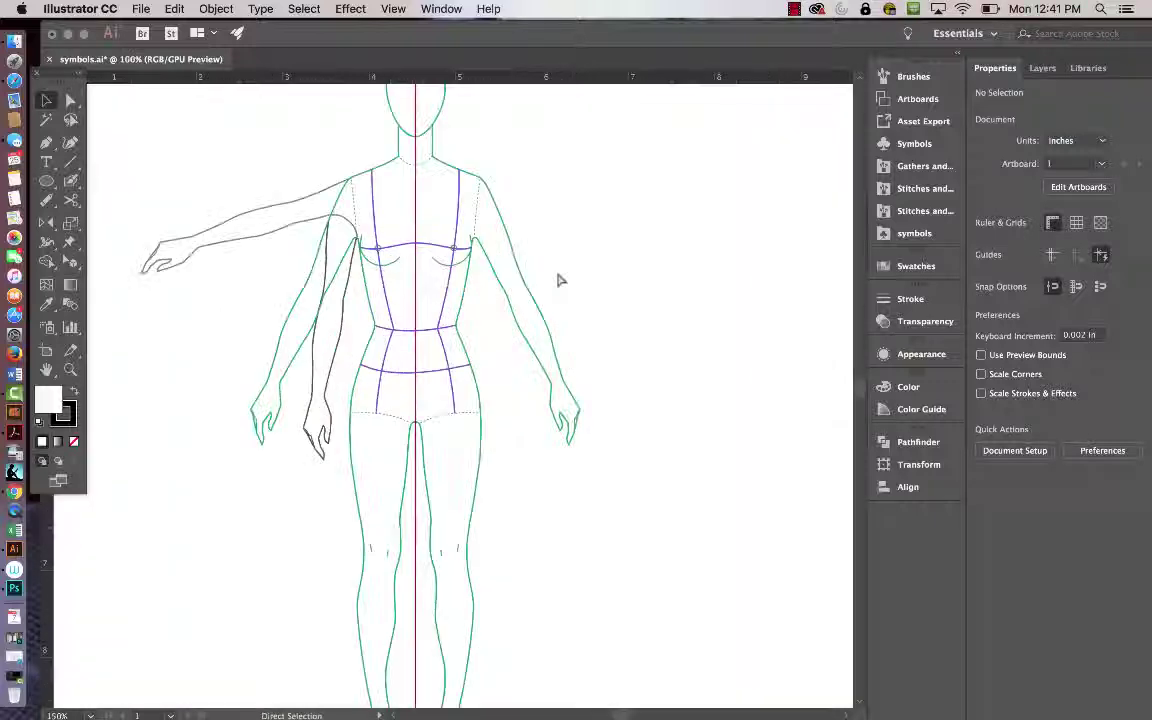
pyautogui.moveTo(540, 370); pyautogui.dragTo(620, 188)
pyautogui.press('p')
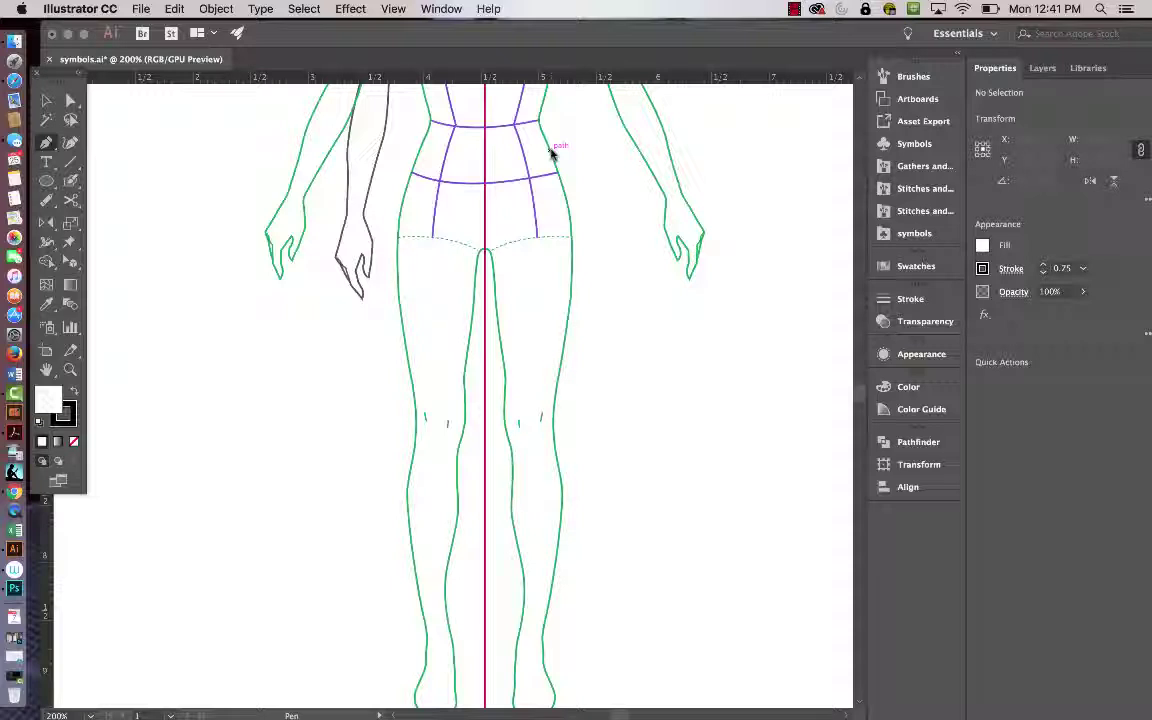
pyautogui.click(550, 149)
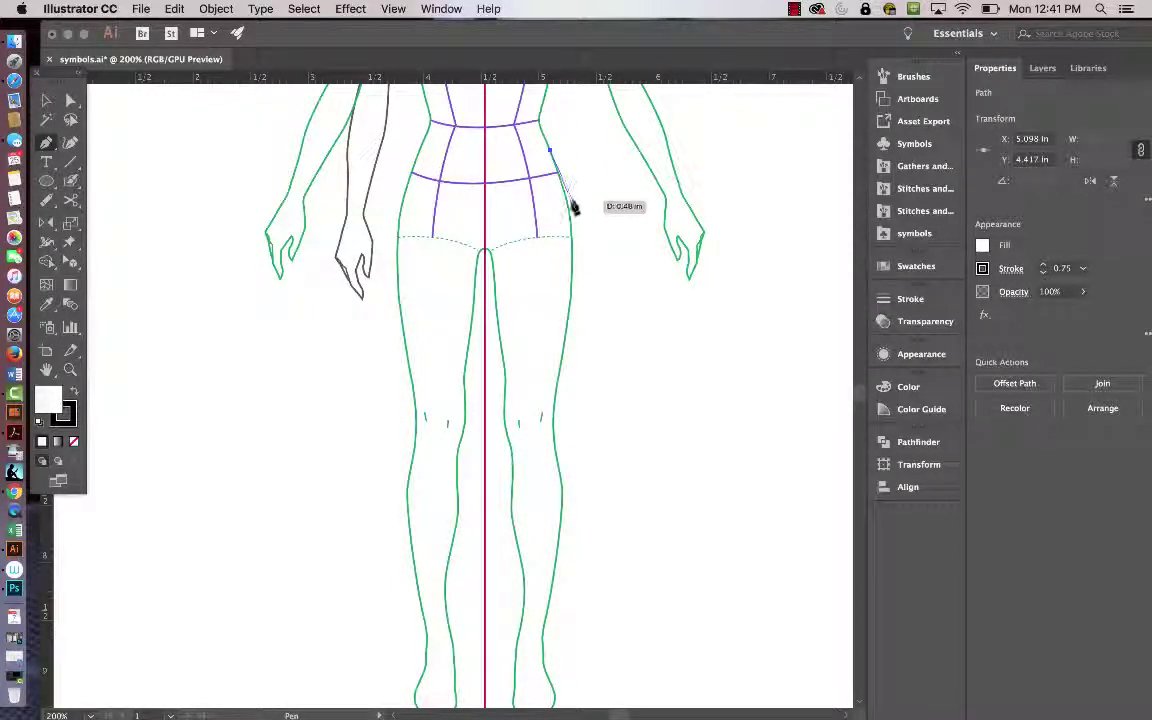
pyautogui.click(566, 179)
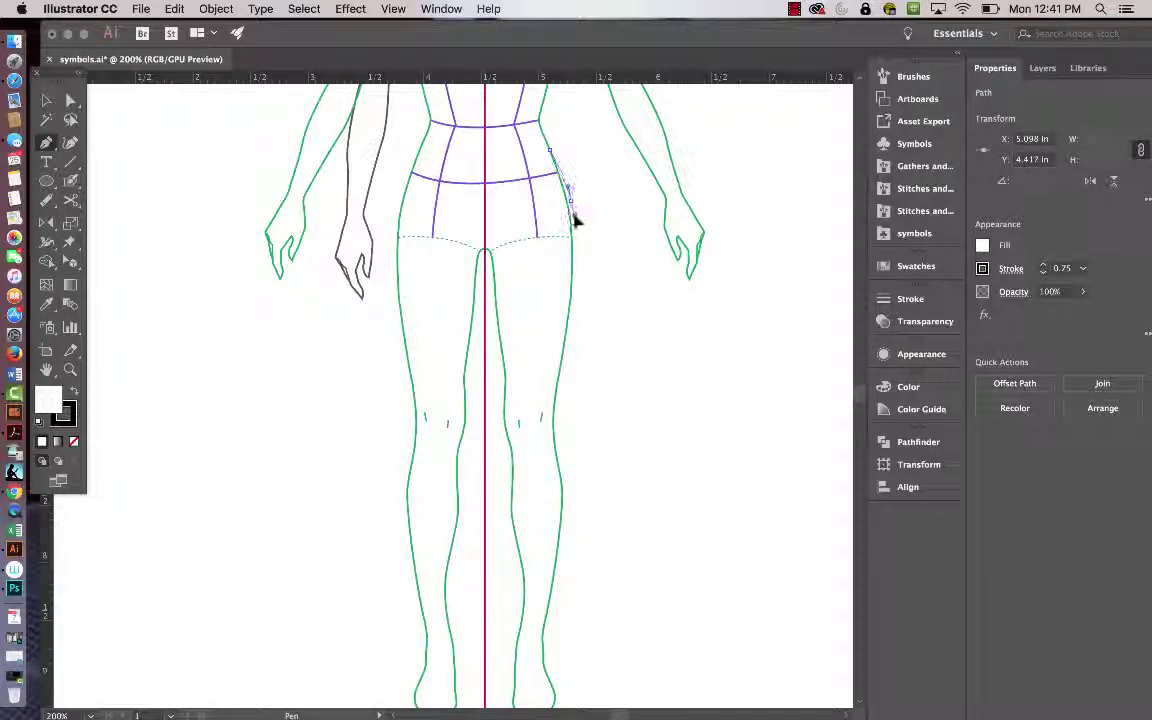
pyautogui.click(575, 227)
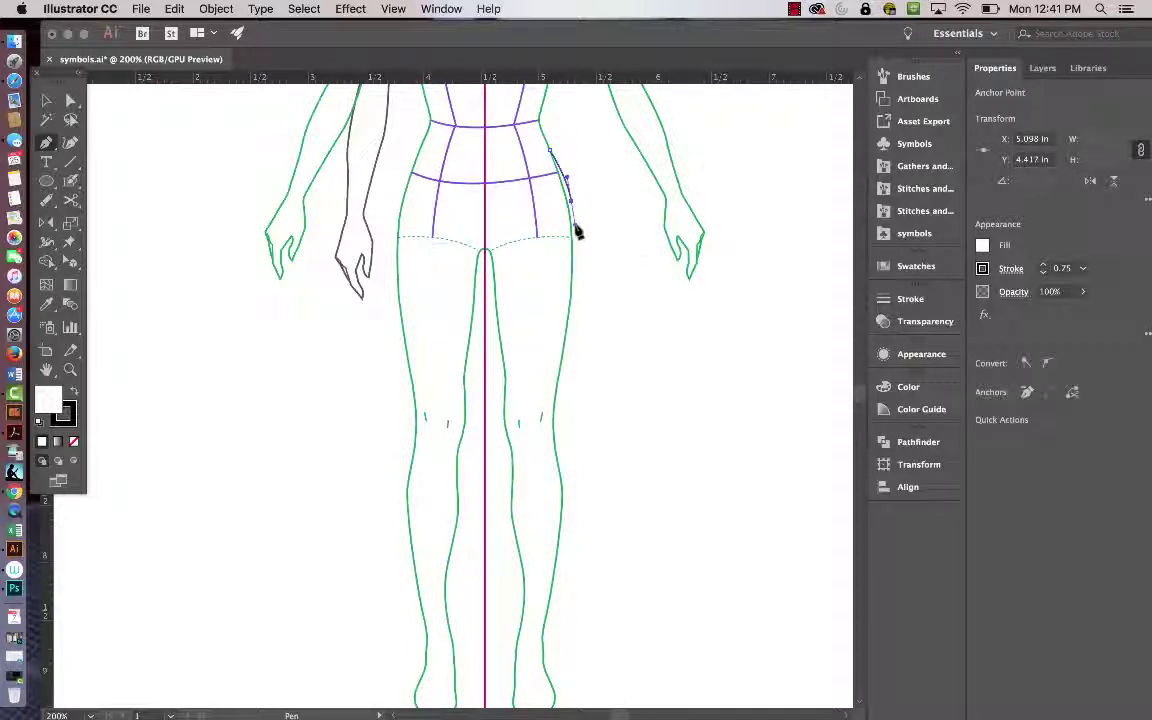
pyautogui.click(561, 631)
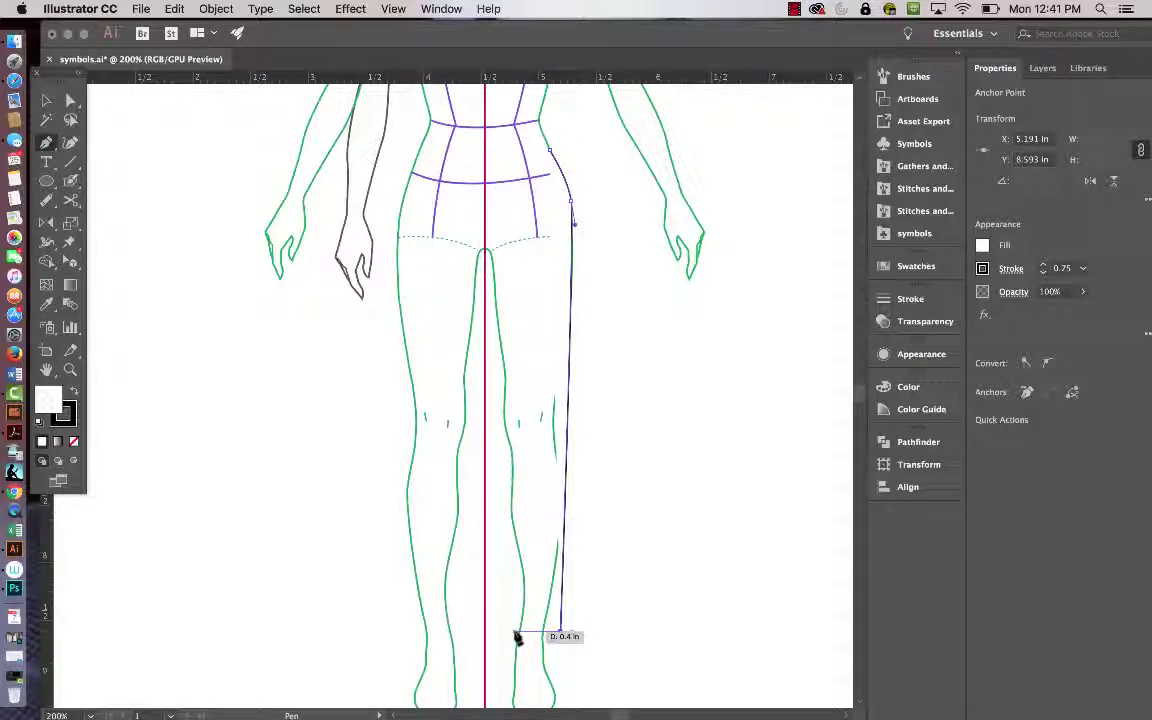
pyautogui.click(515, 632)
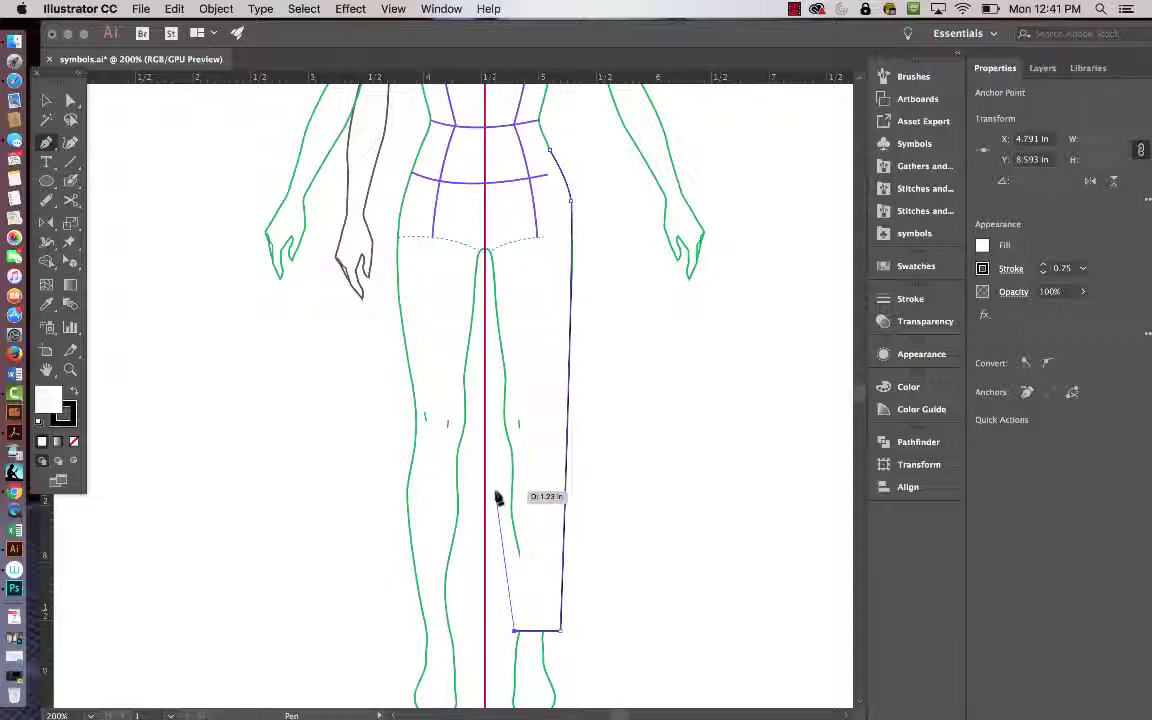
# Continue the path from the inner hem to the crotch, about 0.86 in straight up the centre line, and close it at the starting point.
pyautogui.press('z')
pyautogui.click(477, 248)
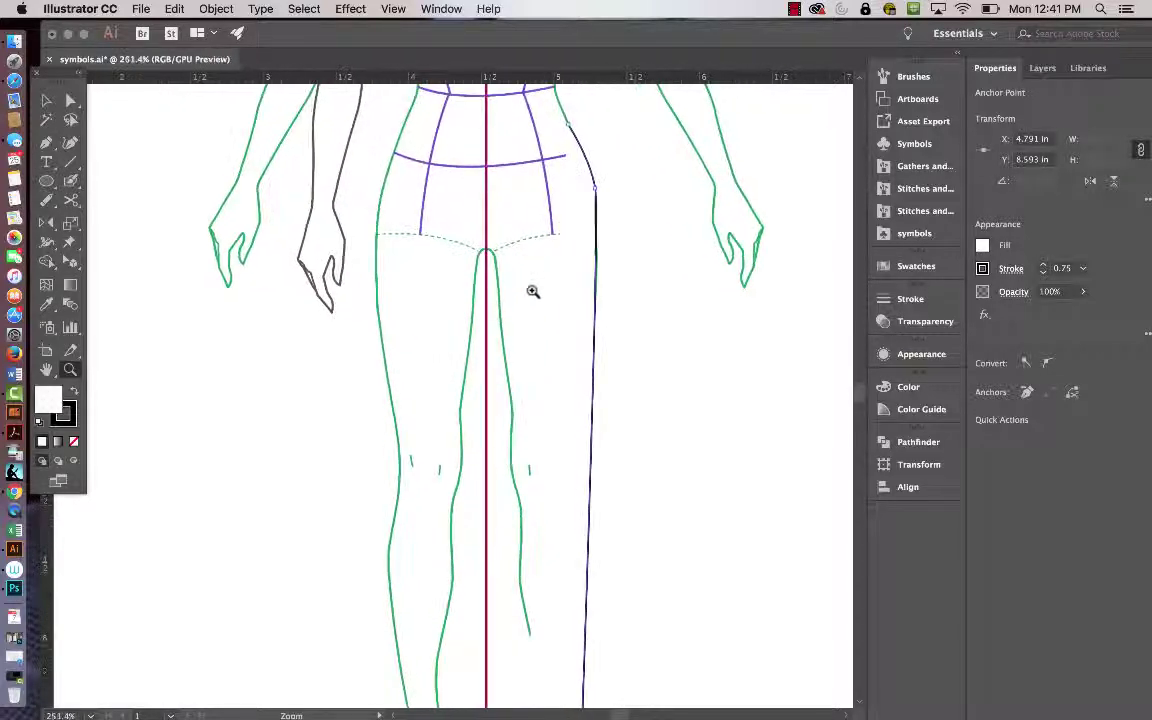
pyautogui.click(533, 291)
pyautogui.scroll(-5, 586, 329)
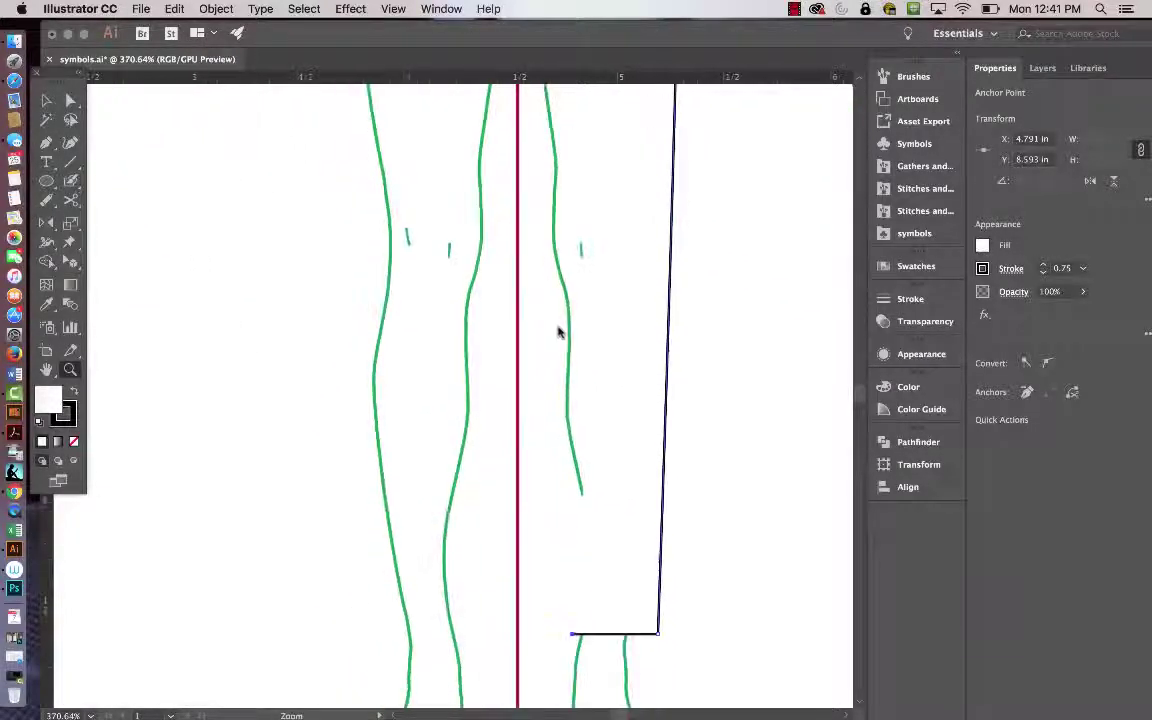
pyautogui.scroll(-5, 559, 333)
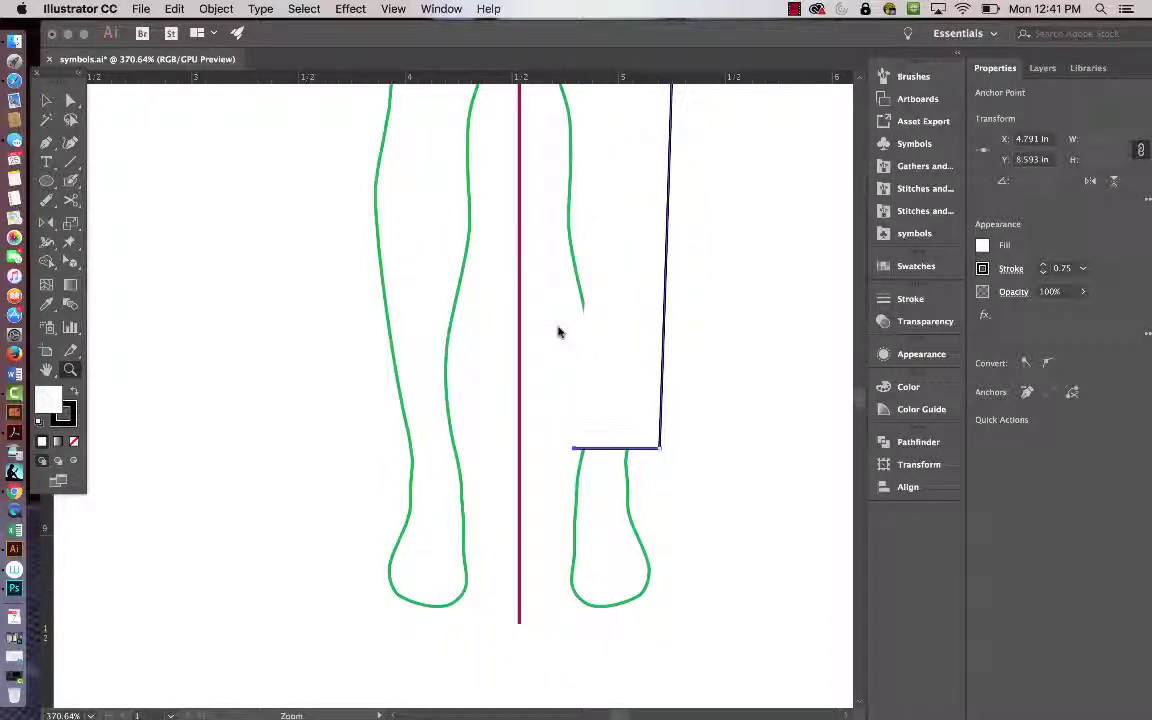
pyautogui.press('p')
pyautogui.keyDown('super'); pyautogui.click(723, 465); pyautogui.keyUp('super')
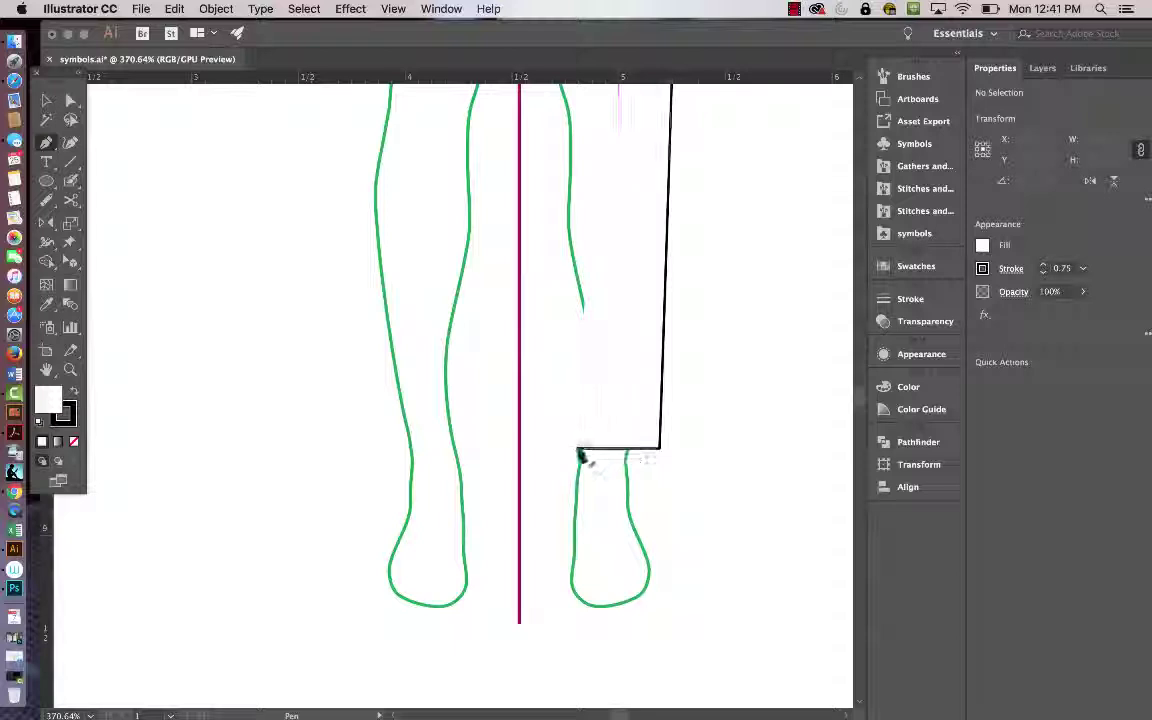
pyautogui.click(575, 449)
pyautogui.scroll(5, 573, 453)
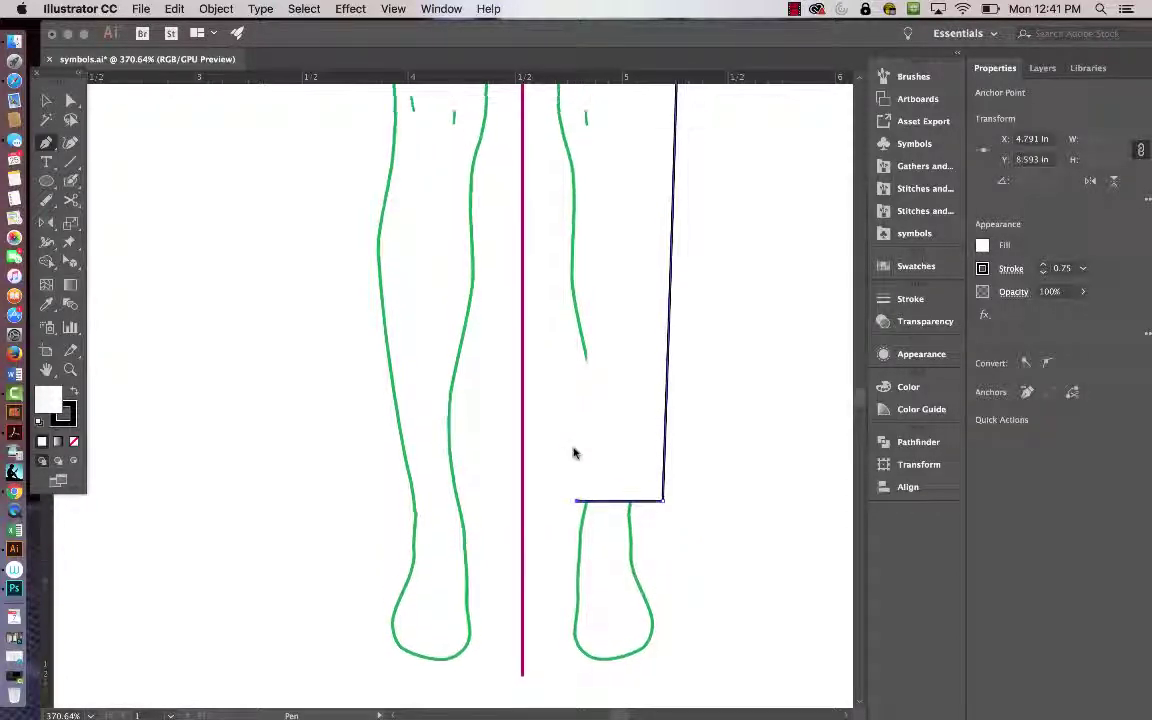
pyautogui.scroll(8, 546, 228)
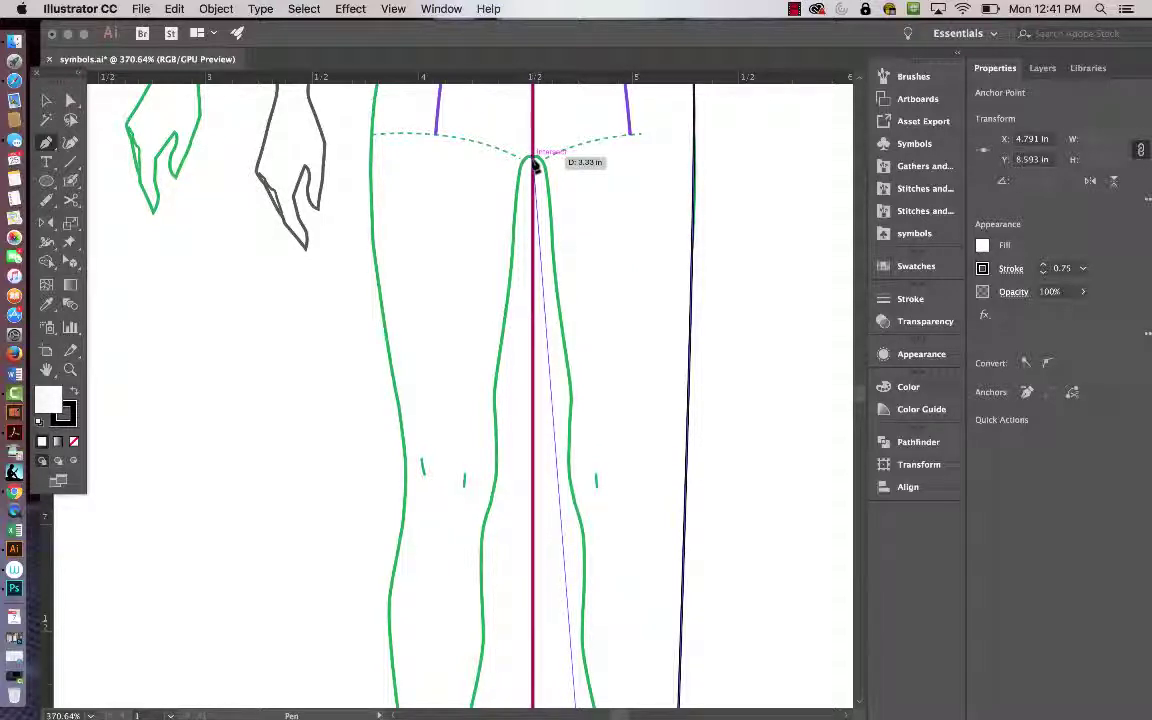
pyautogui.click(535, 165)
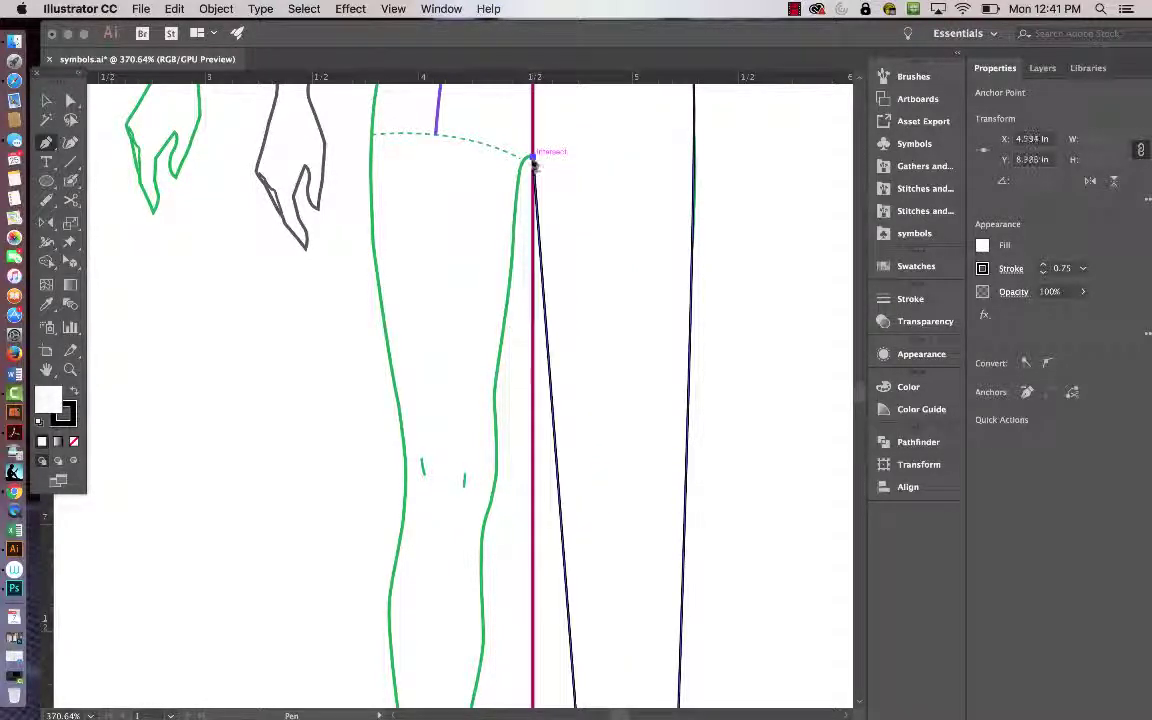
pyautogui.scroll(3, 535, 166)
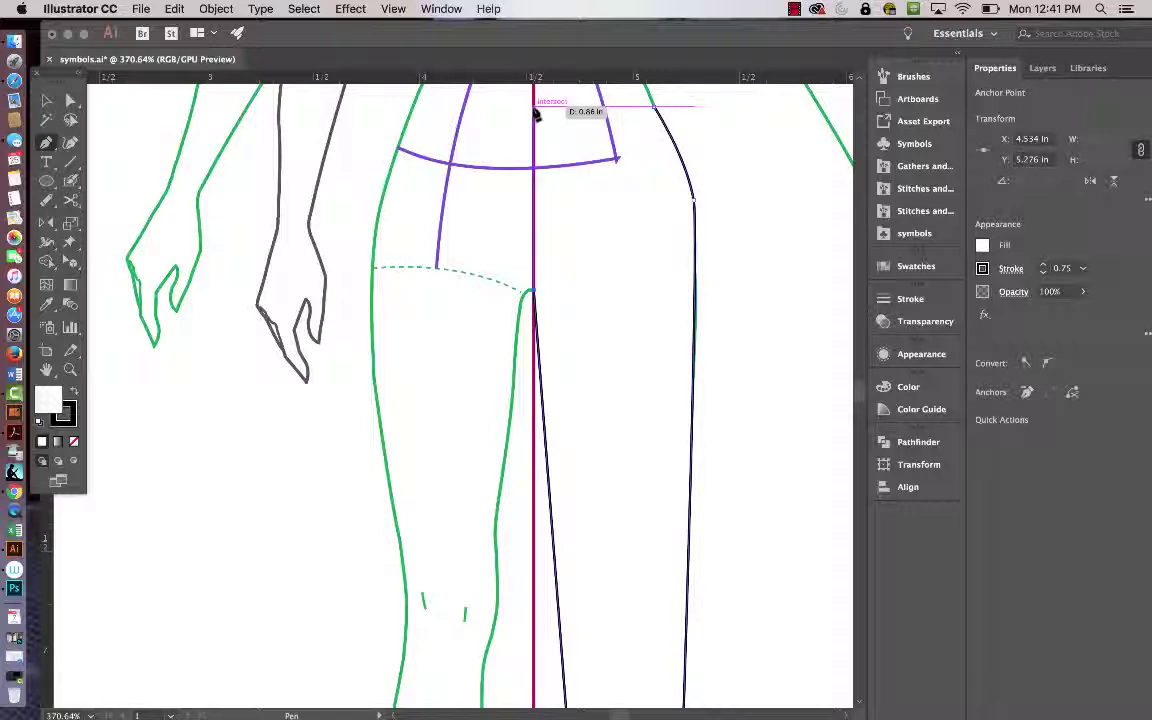
pyautogui.click(535, 106)
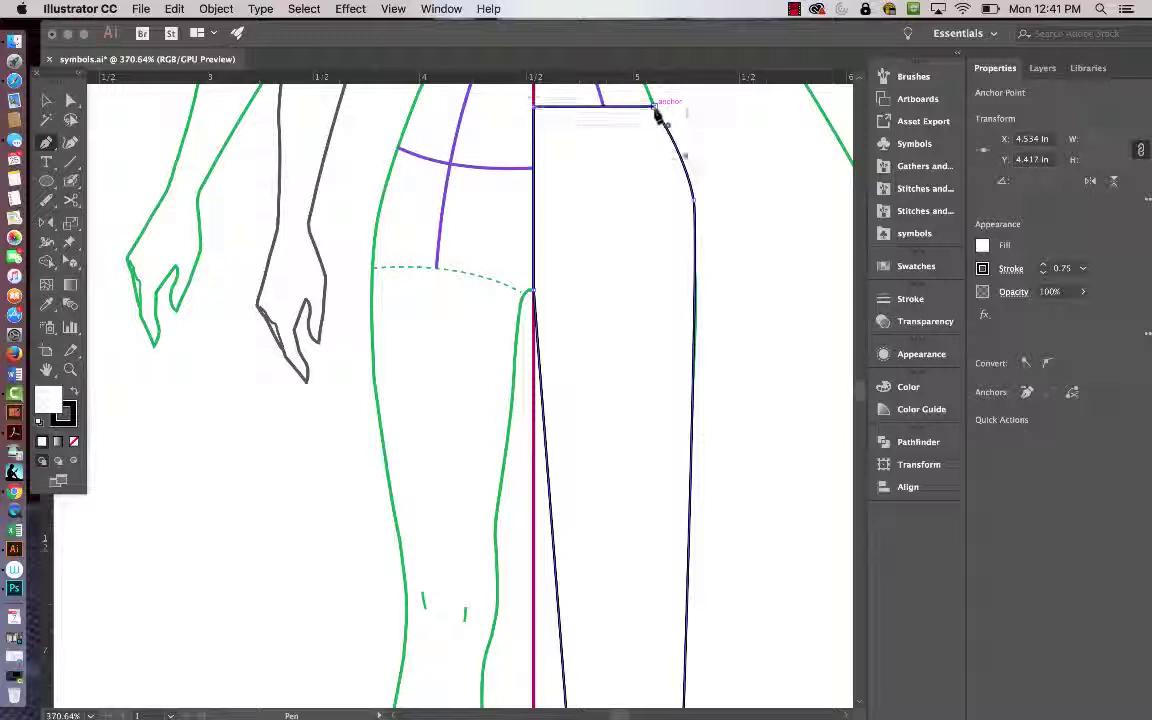
pyautogui.click(655, 108)
pyautogui.press('v')
pyautogui.click(758, 185)
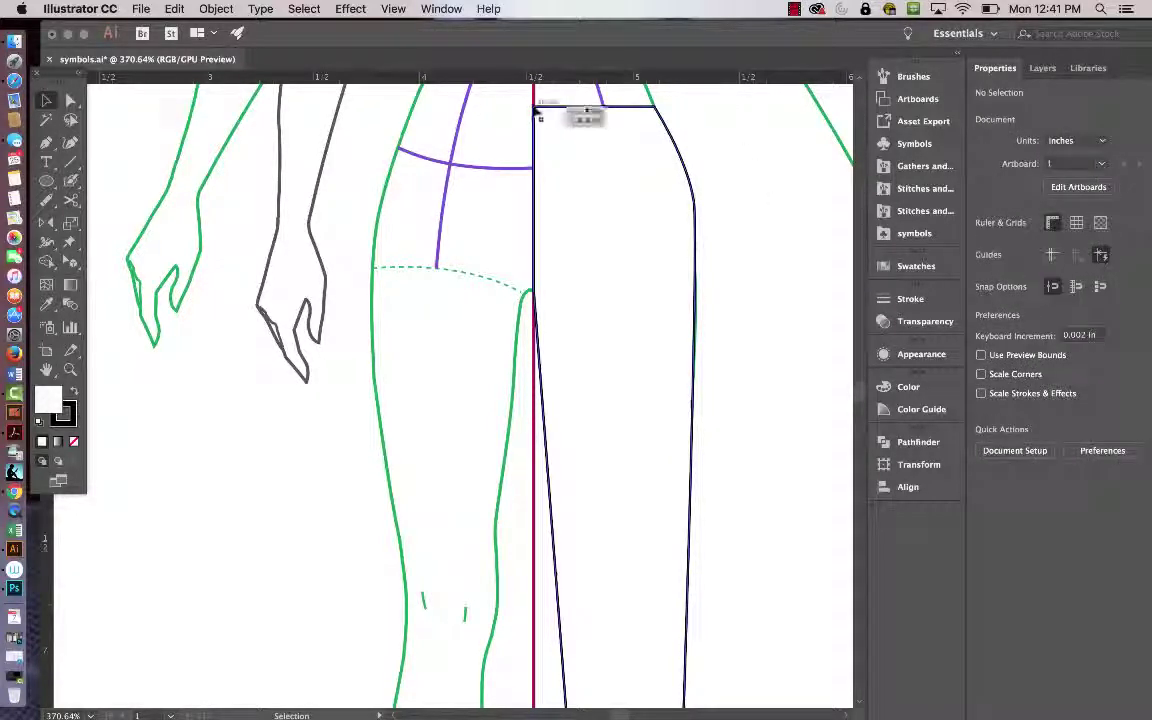
# Reflect a copy of the trouser leg across the vertical axis through its centre-front waist point.
pyautogui.press('super+minus')
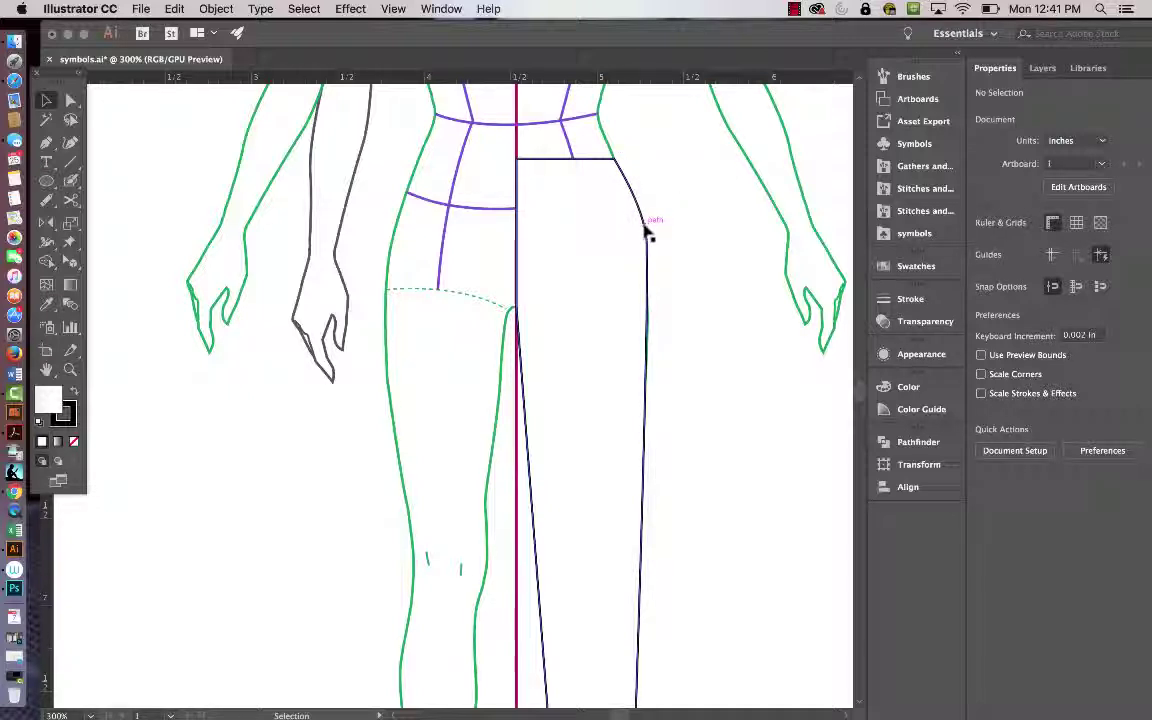
pyautogui.scroll(-8, 648, 245)
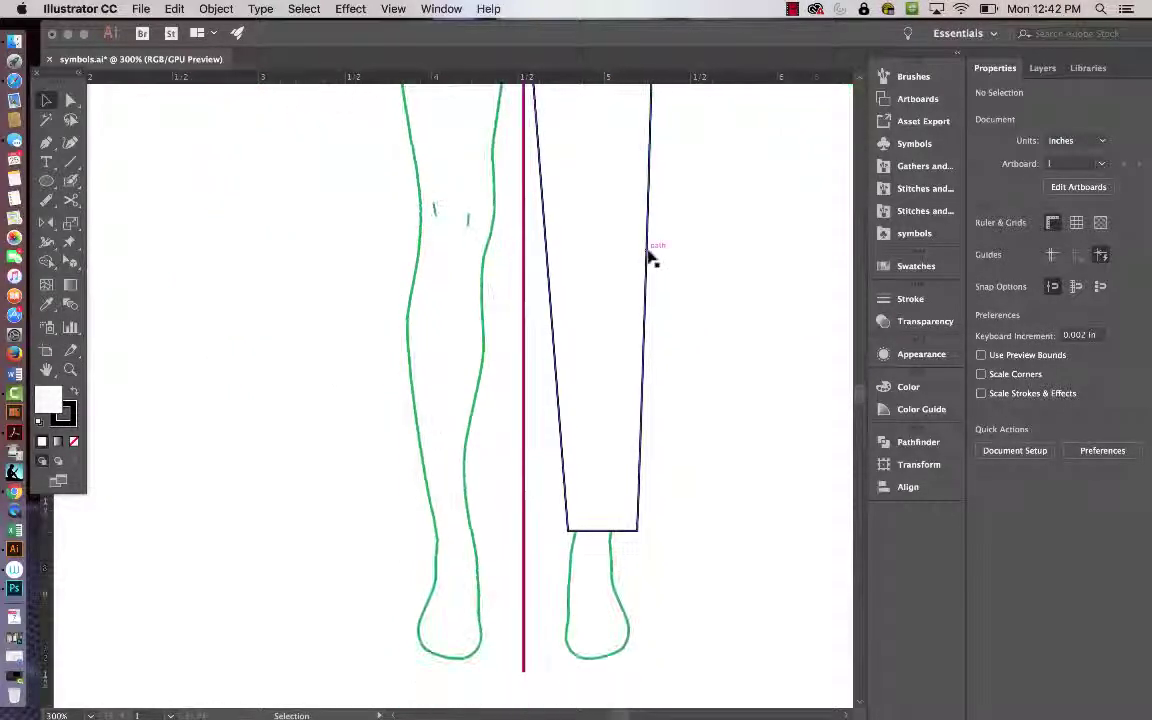
pyautogui.scroll(5, 571, 532)
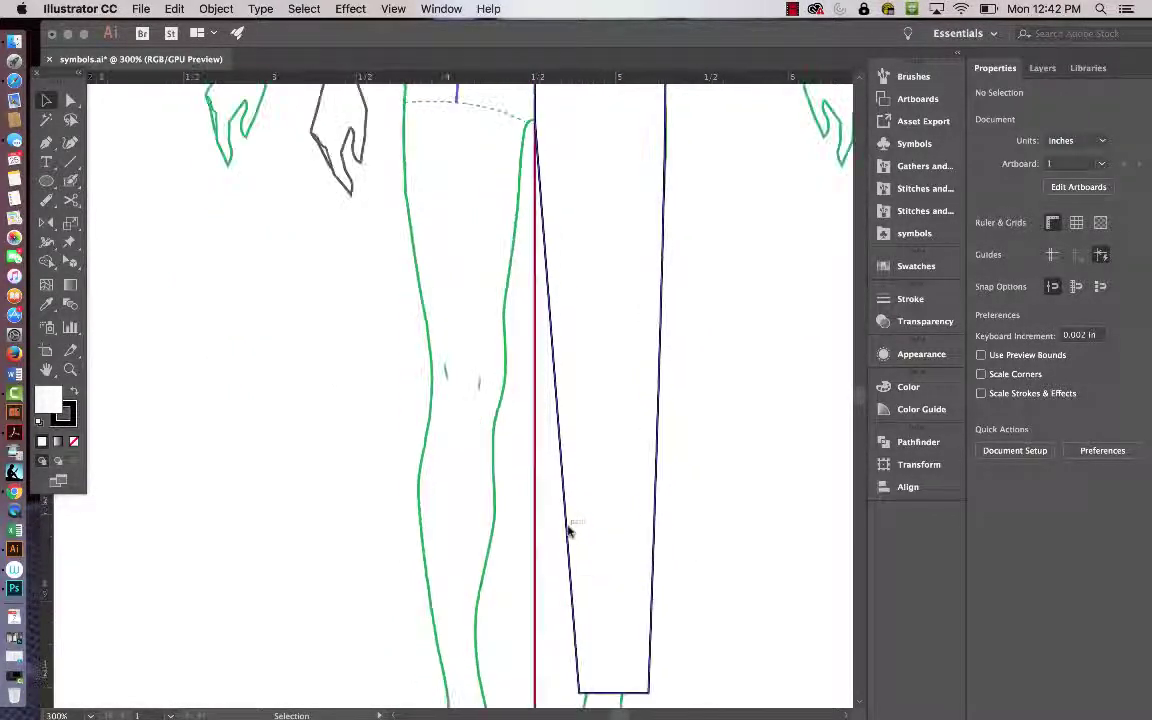
pyautogui.scroll(6, 568, 532)
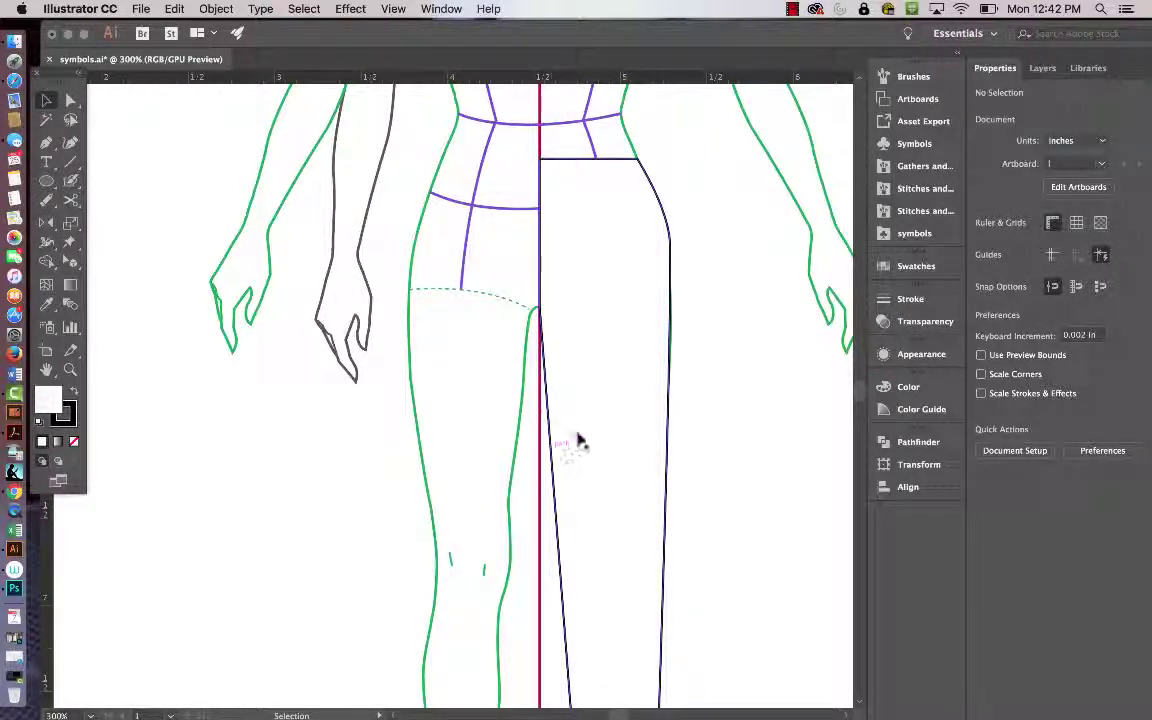
pyautogui.click(670, 392)
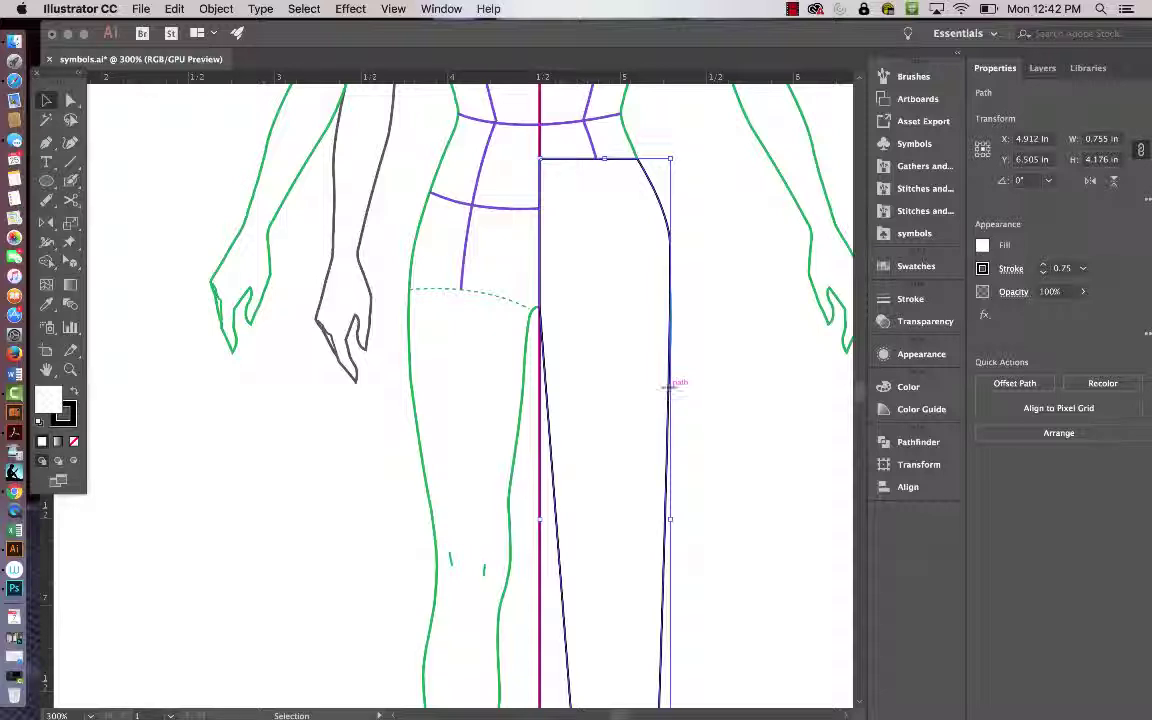
pyautogui.press('o')
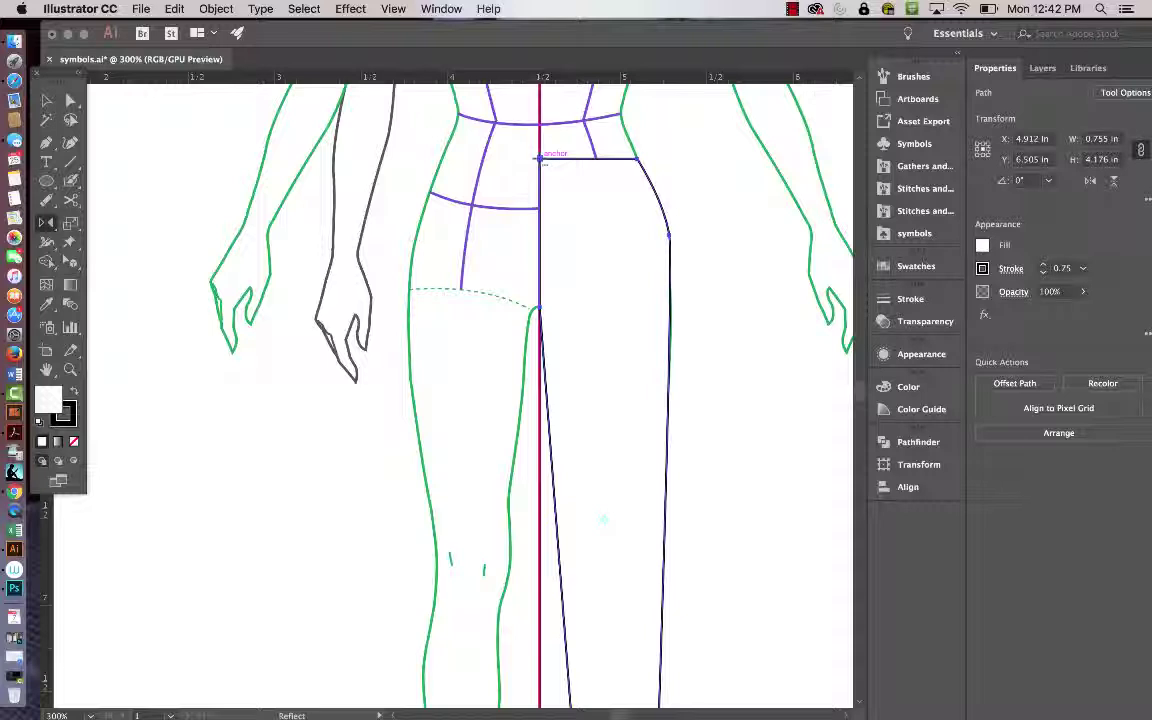
pyautogui.keyDown('alt'); pyautogui.click(540, 158); pyautogui.keyUp('alt')
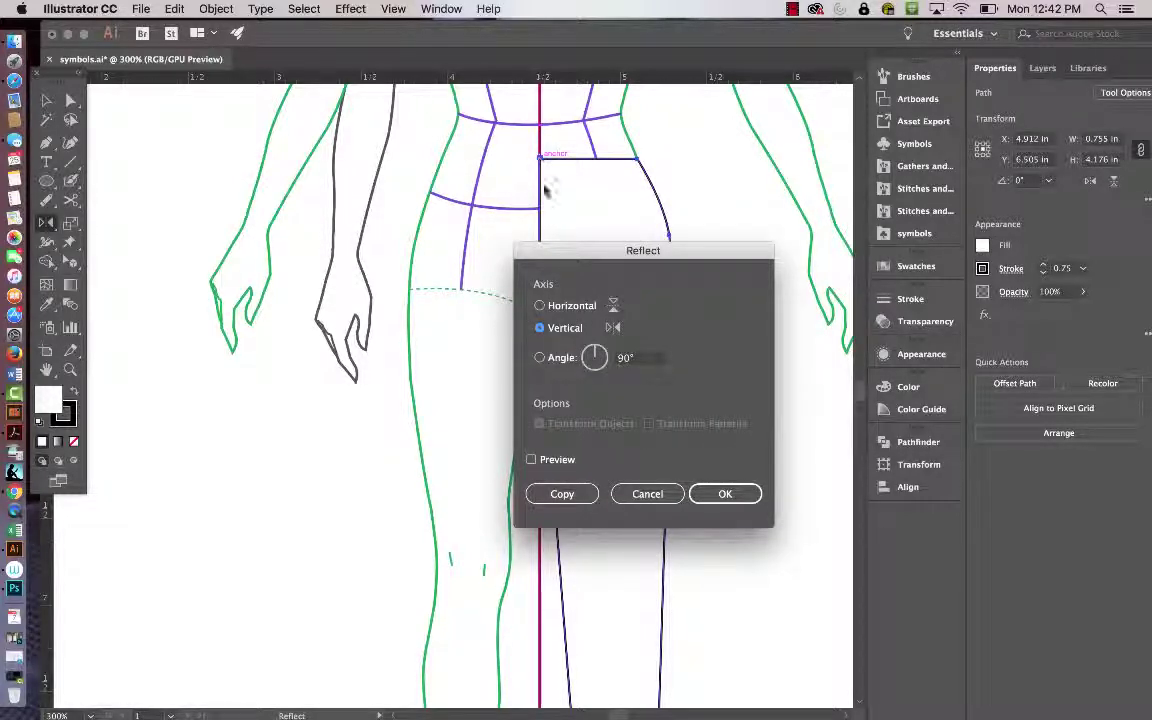
pyautogui.click(545, 492)
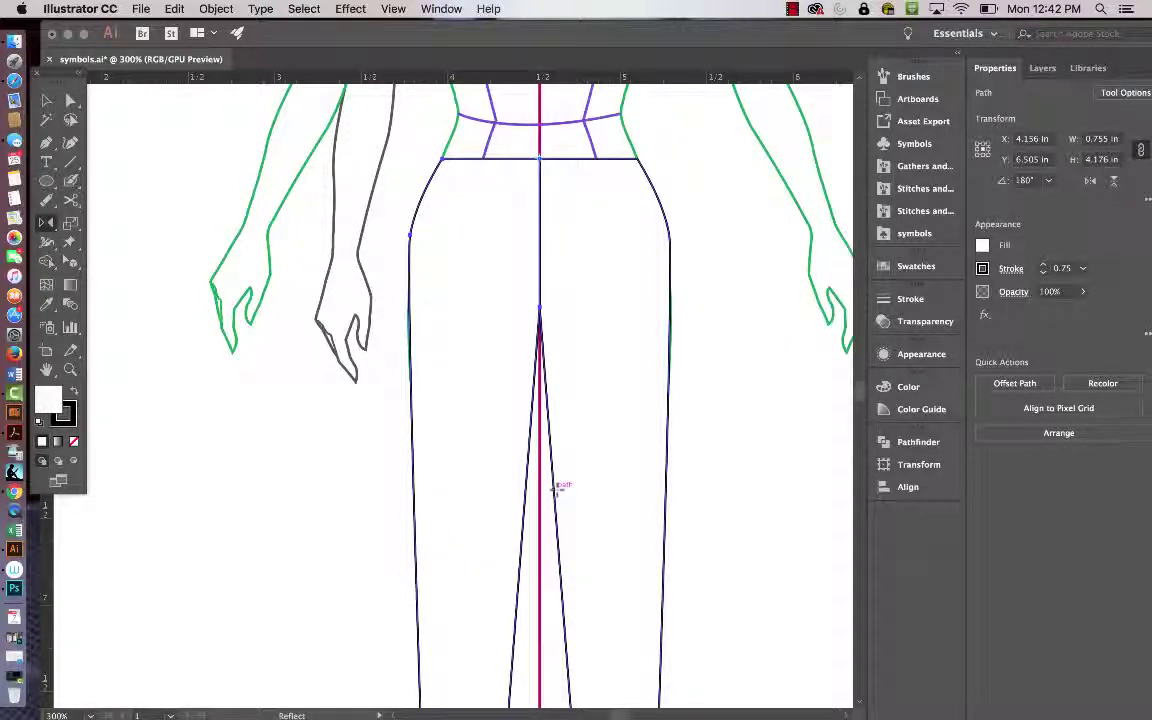
pyautogui.press('v')
pyautogui.click(712, 442)
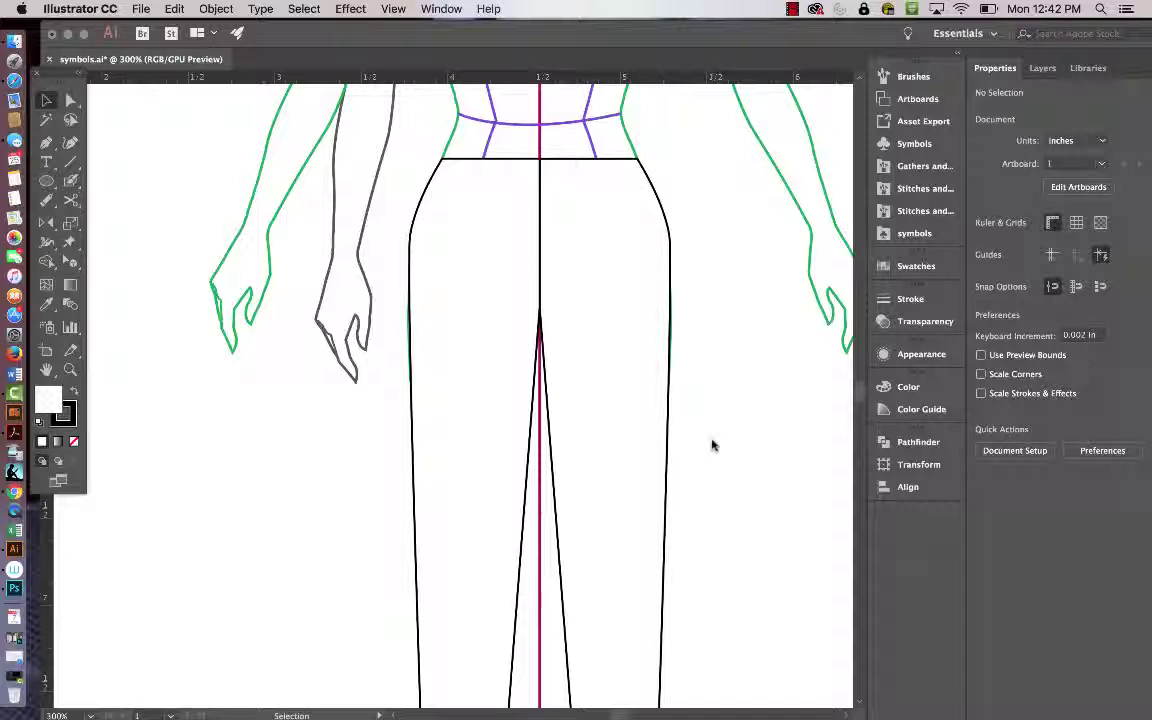
# Draw a horizontal waistband line about 1.26 in long between the side seams, about 0.12 in below the waist edge.
pyautogui.press('p')
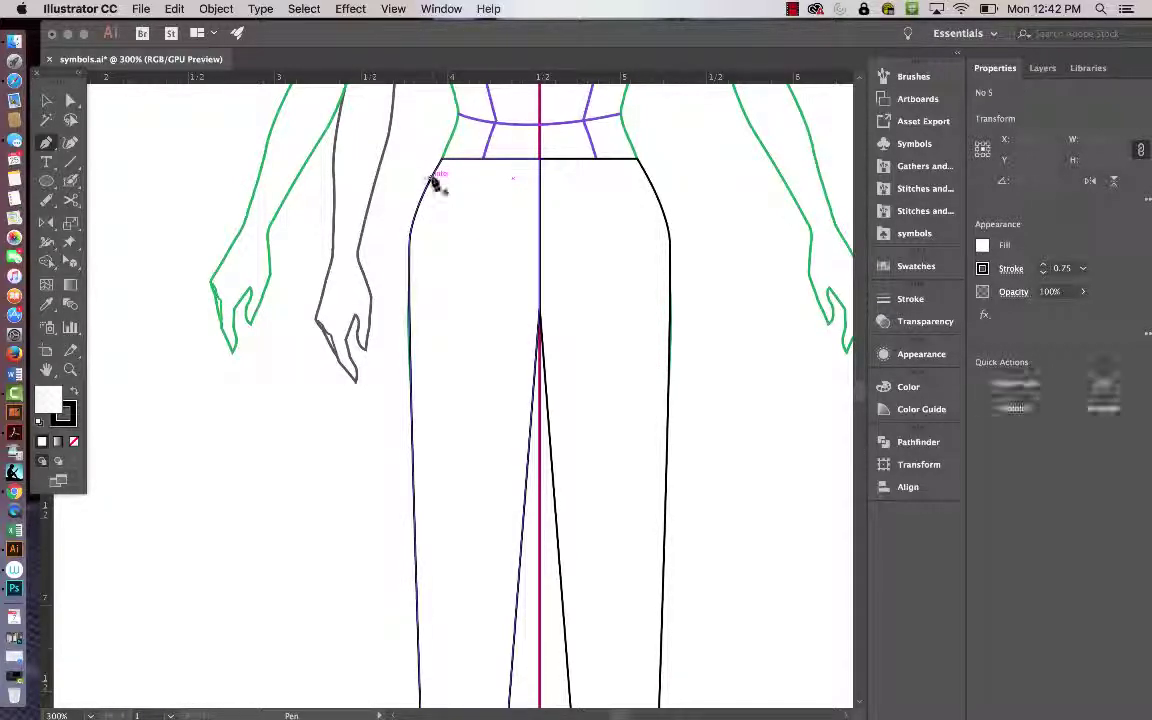
pyautogui.click(432, 179)
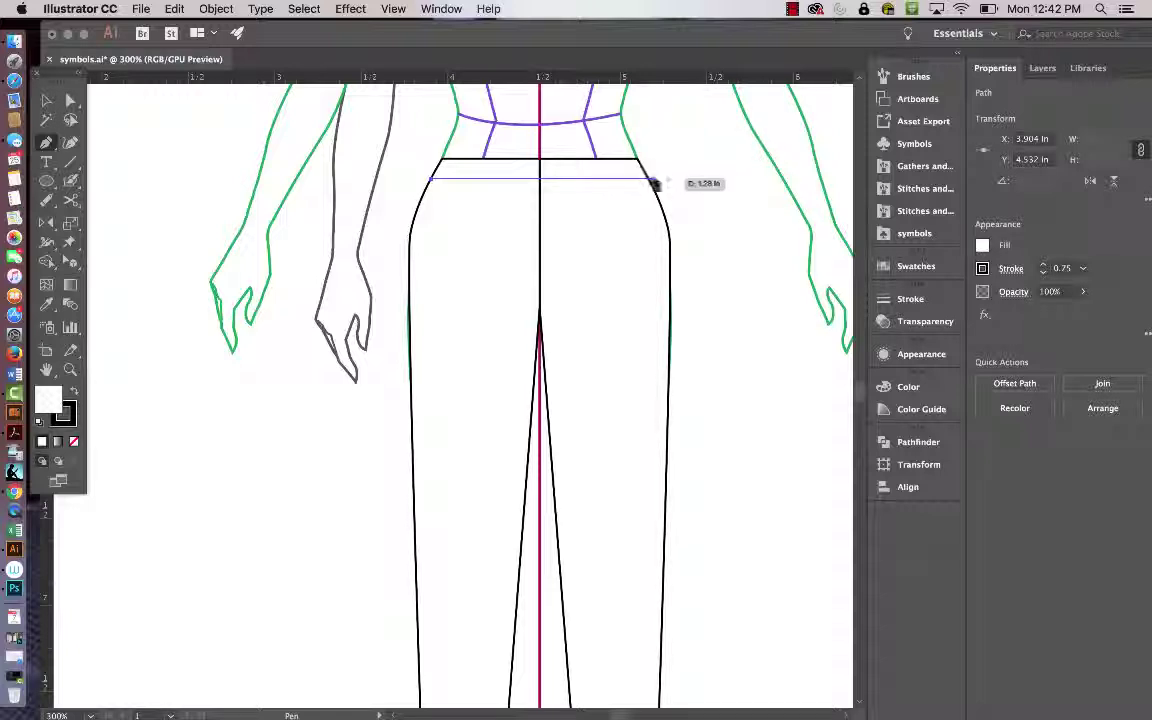
pyautogui.click(649, 179)
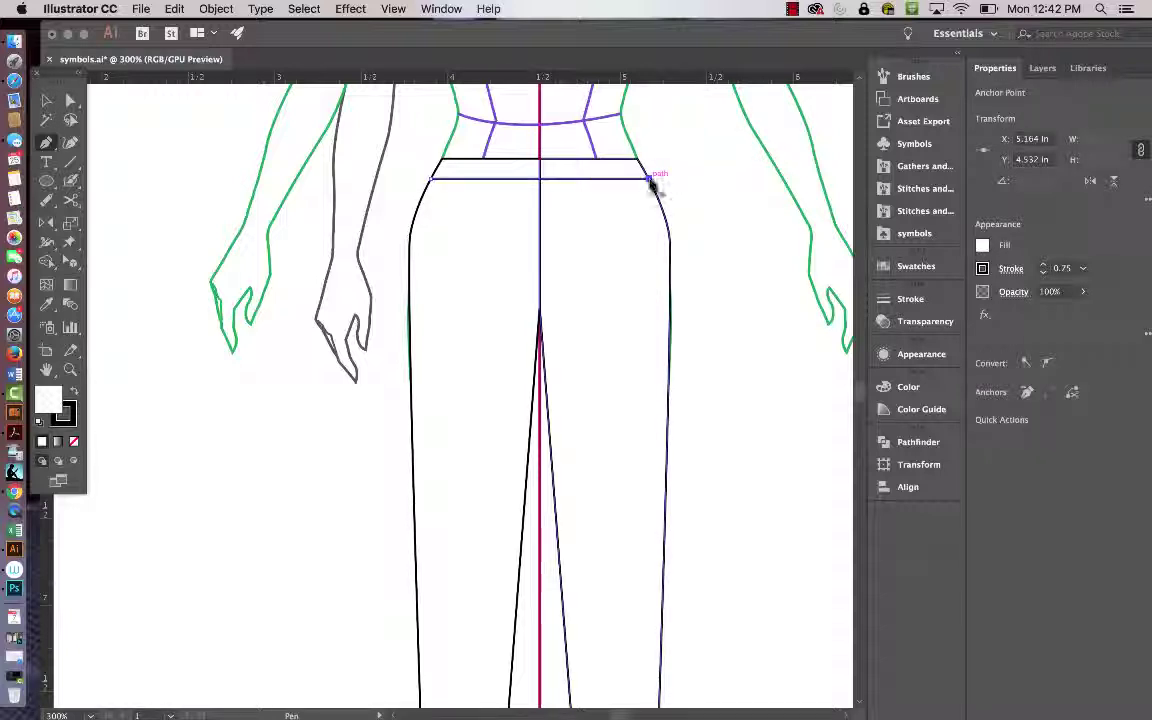
pyautogui.press('v')
pyautogui.click(672, 195)
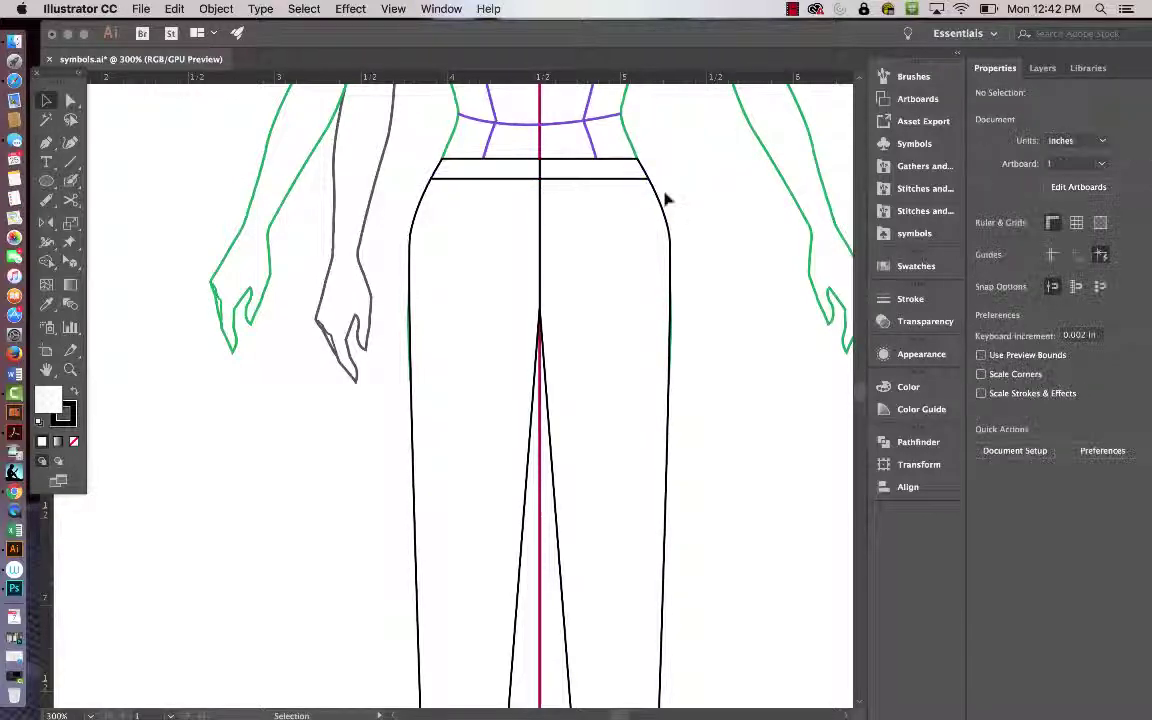
# Select both trouser halves with the waistband line and separate the waistband from the legs with Shape Builder.
pyautogui.click(669, 217)
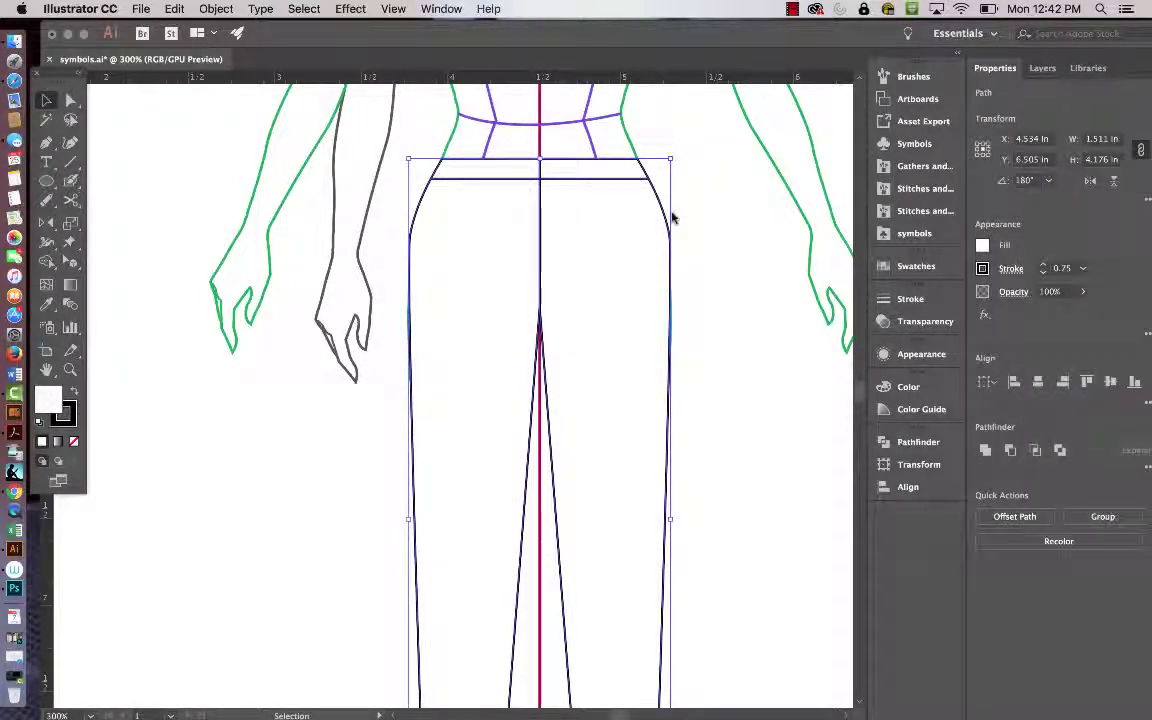
pyautogui.hotkey('shift', 'm')
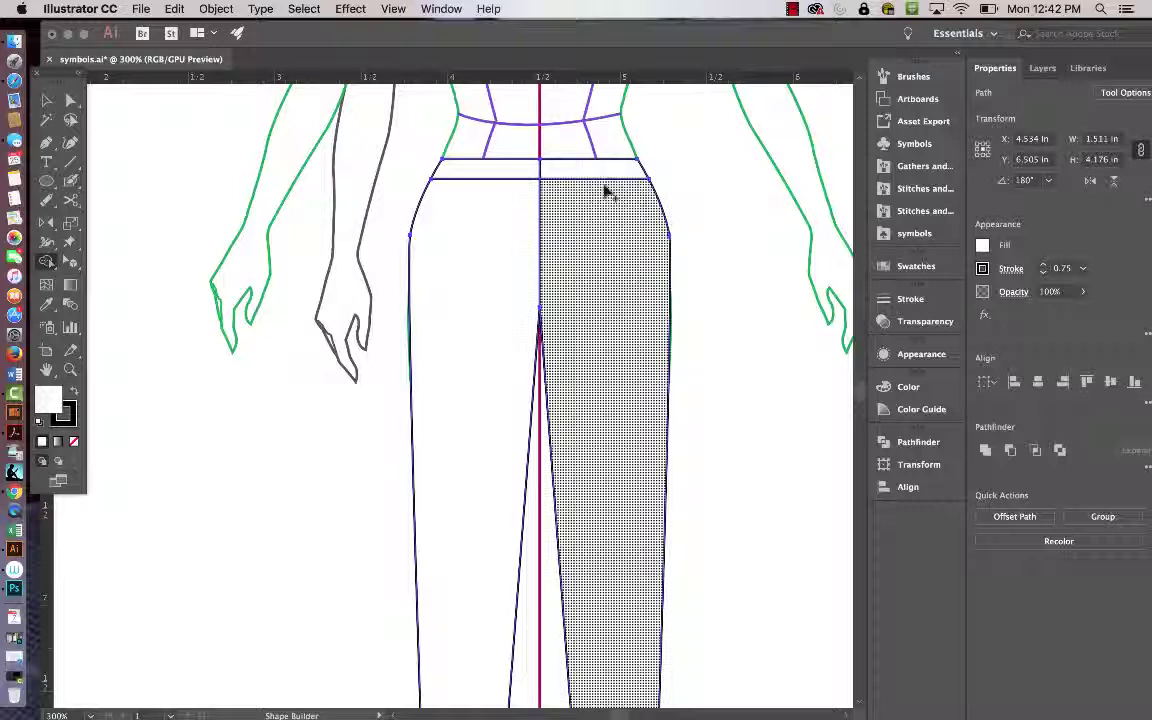
pyautogui.click(509, 170)
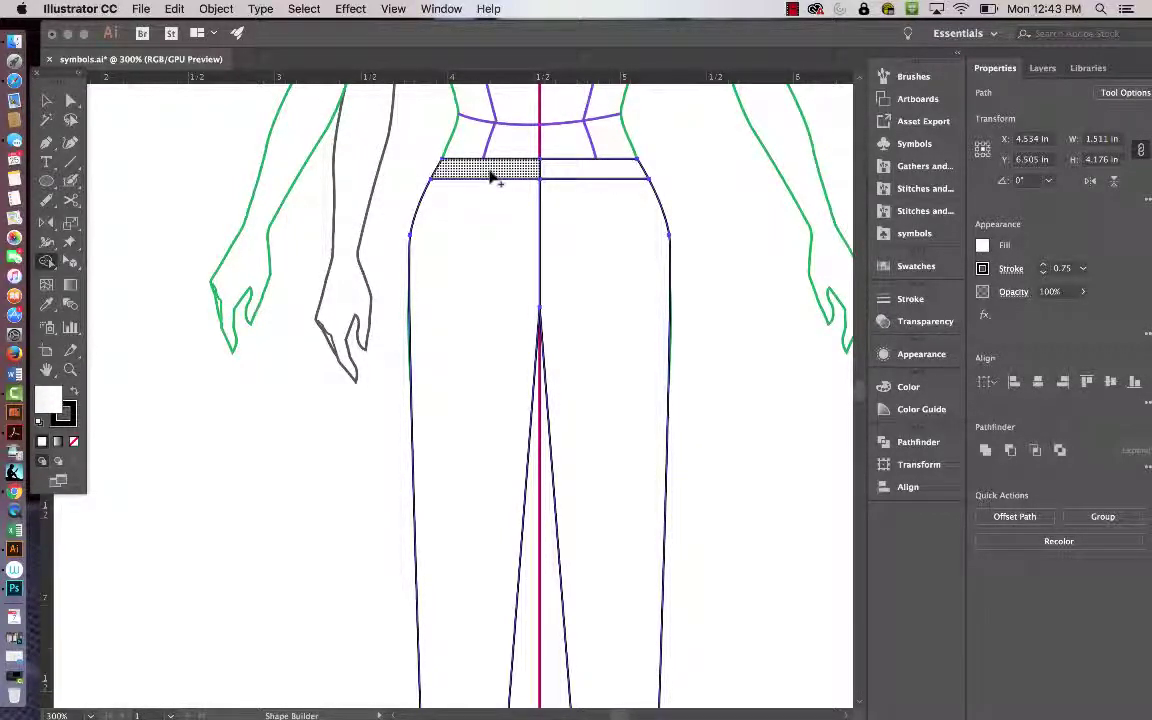
pyautogui.click(489, 175)
pyautogui.press('v')
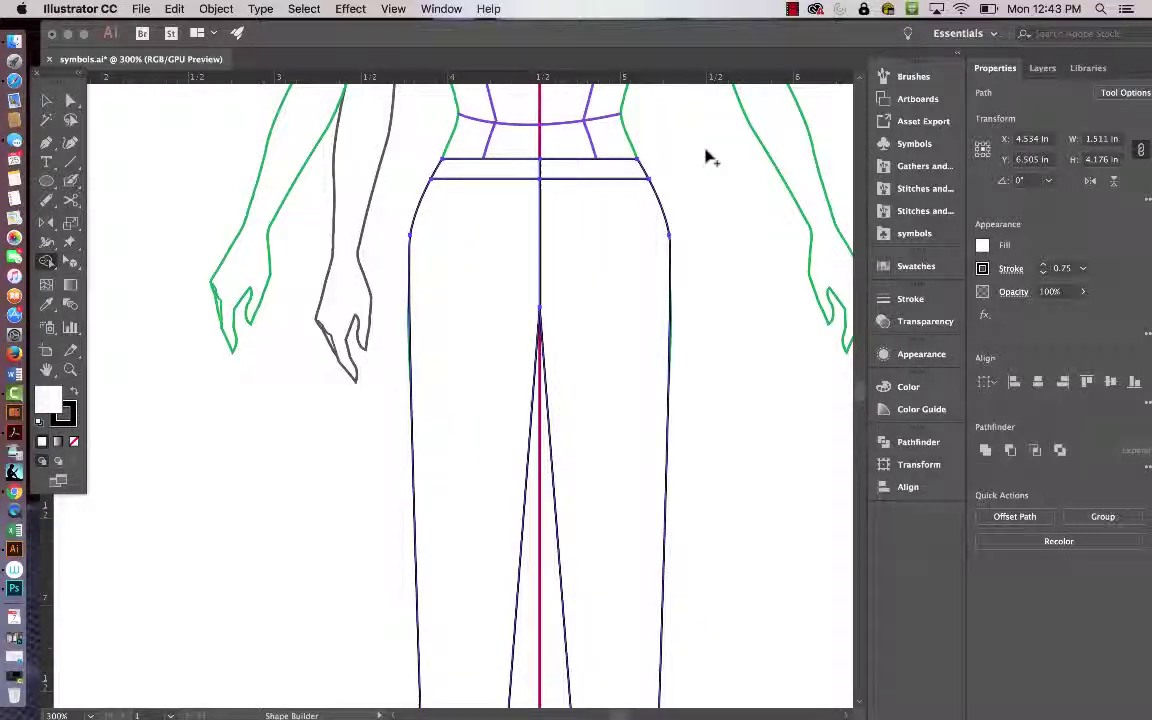
pyautogui.click(706, 167)
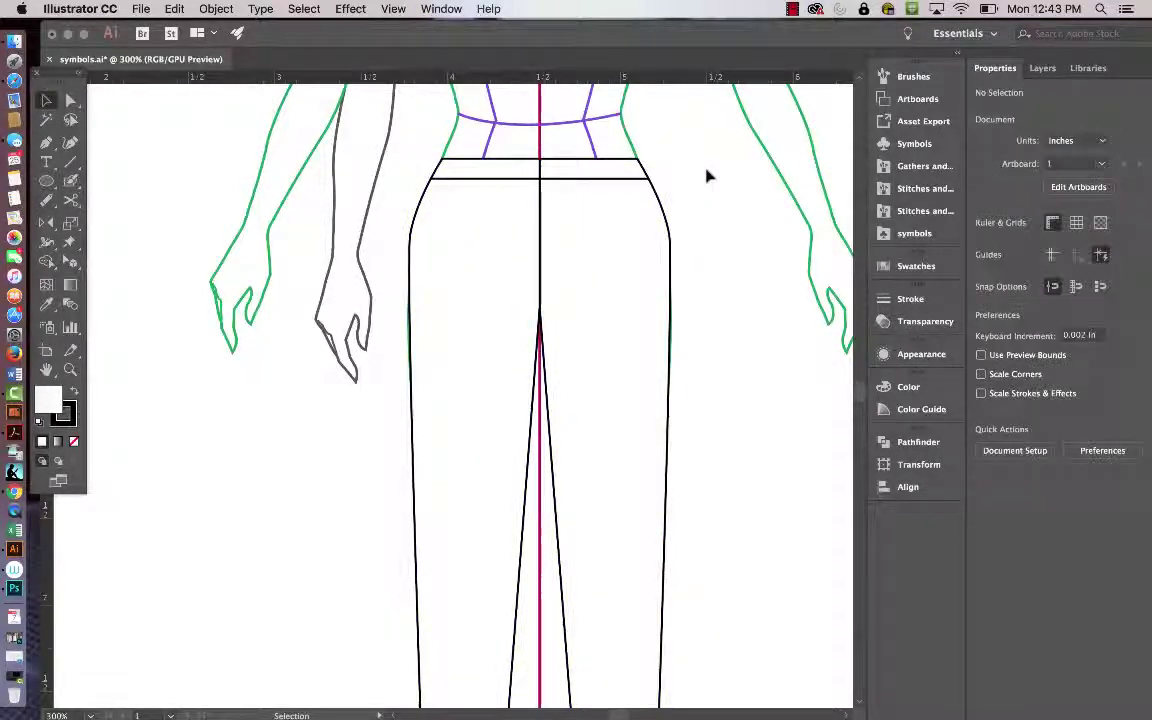
# Draw a short, slightly slanted crease line about 0.13 in wide and 0.04 in high across the crotch point with the Pen tool.
pyautogui.click(667, 384)
pyautogui.click(708, 352)
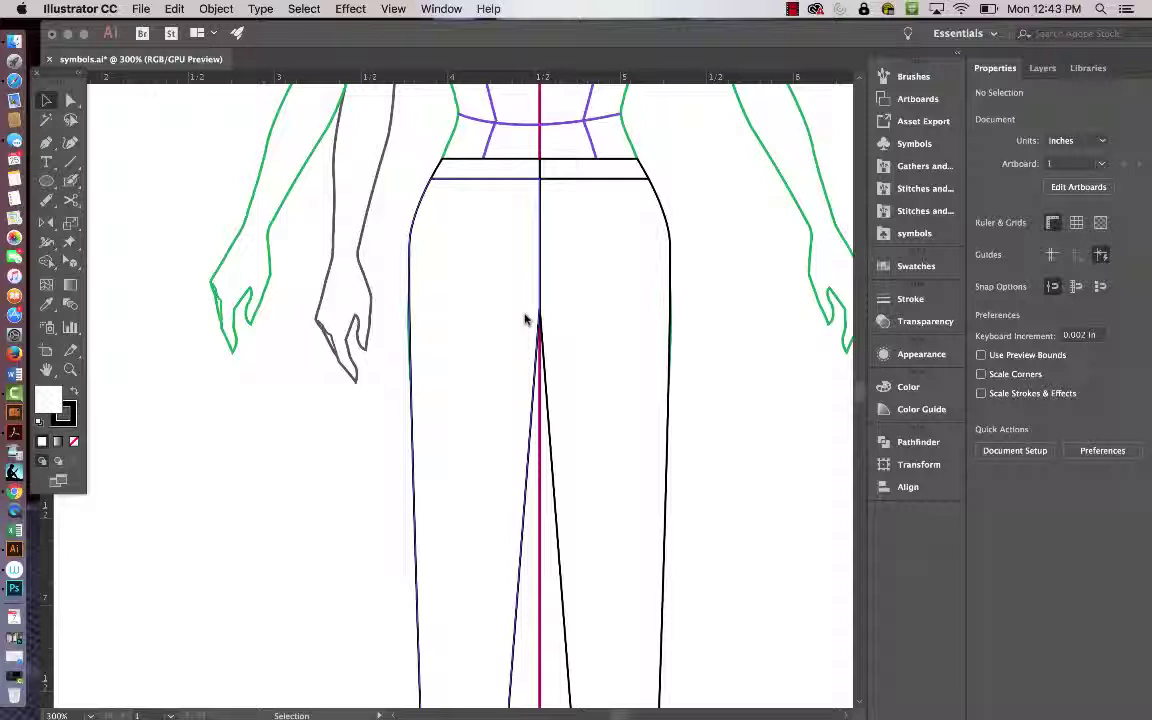
pyautogui.press('p')
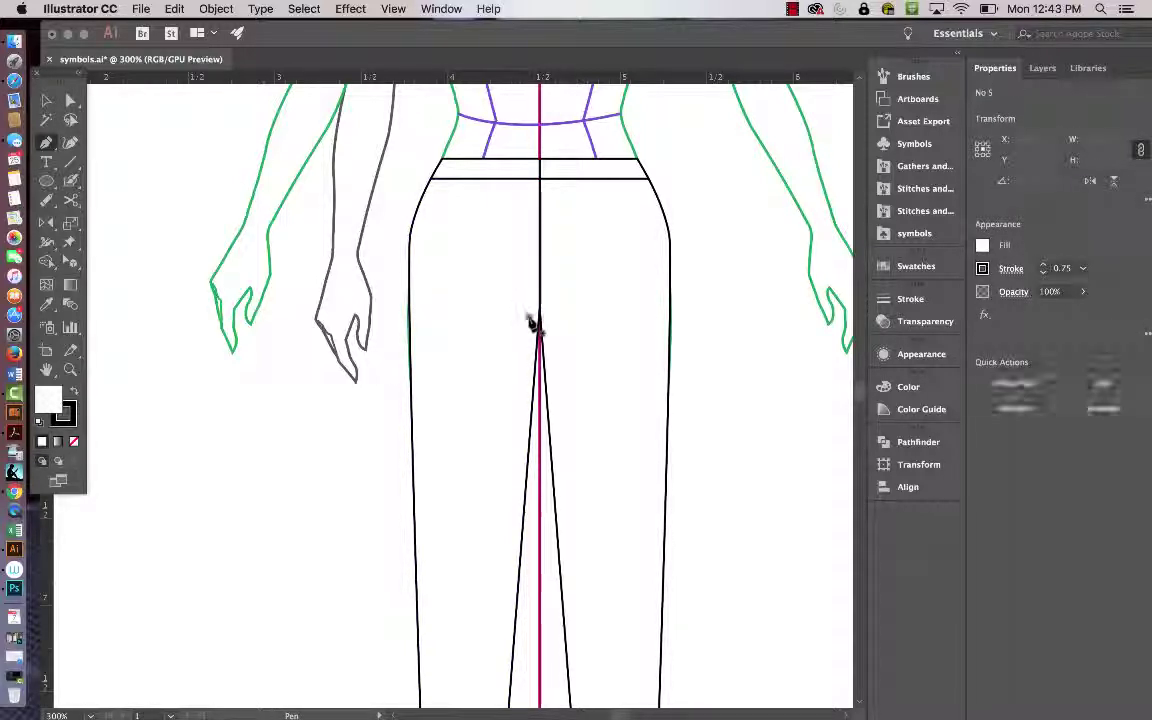
pyautogui.click(529, 317)
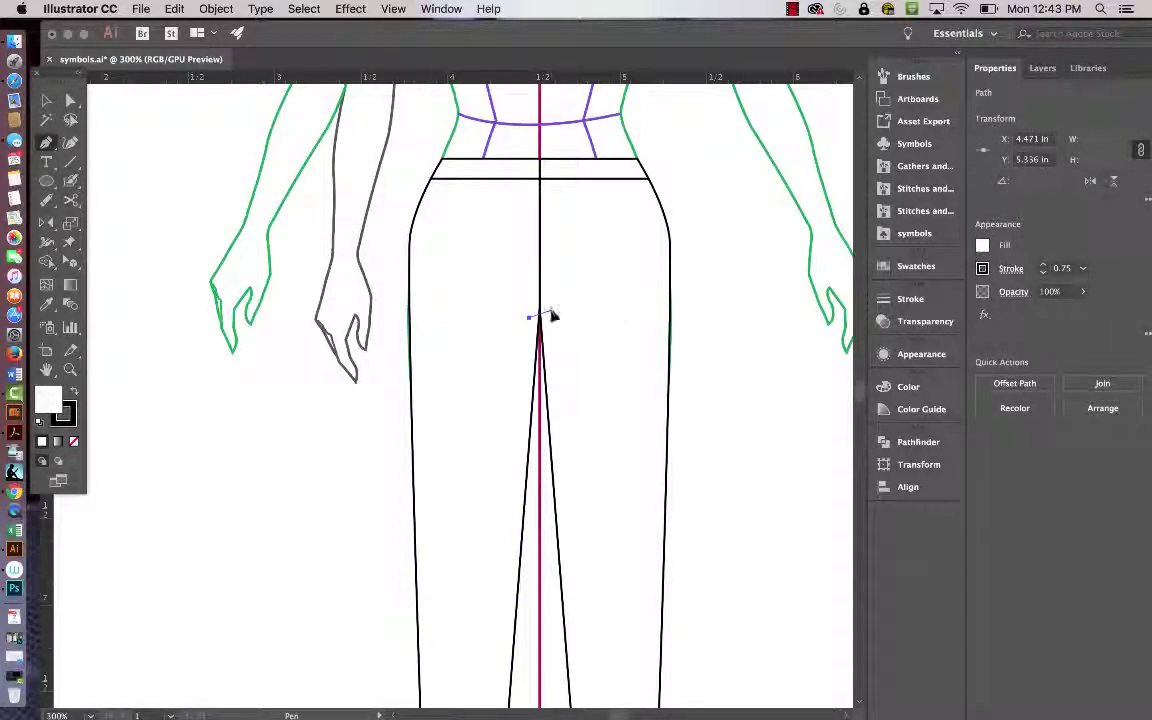
pyautogui.moveTo(549, 309); pyautogui.dragTo(559, 312)
pyautogui.press('v')
pyautogui.click(589, 355)
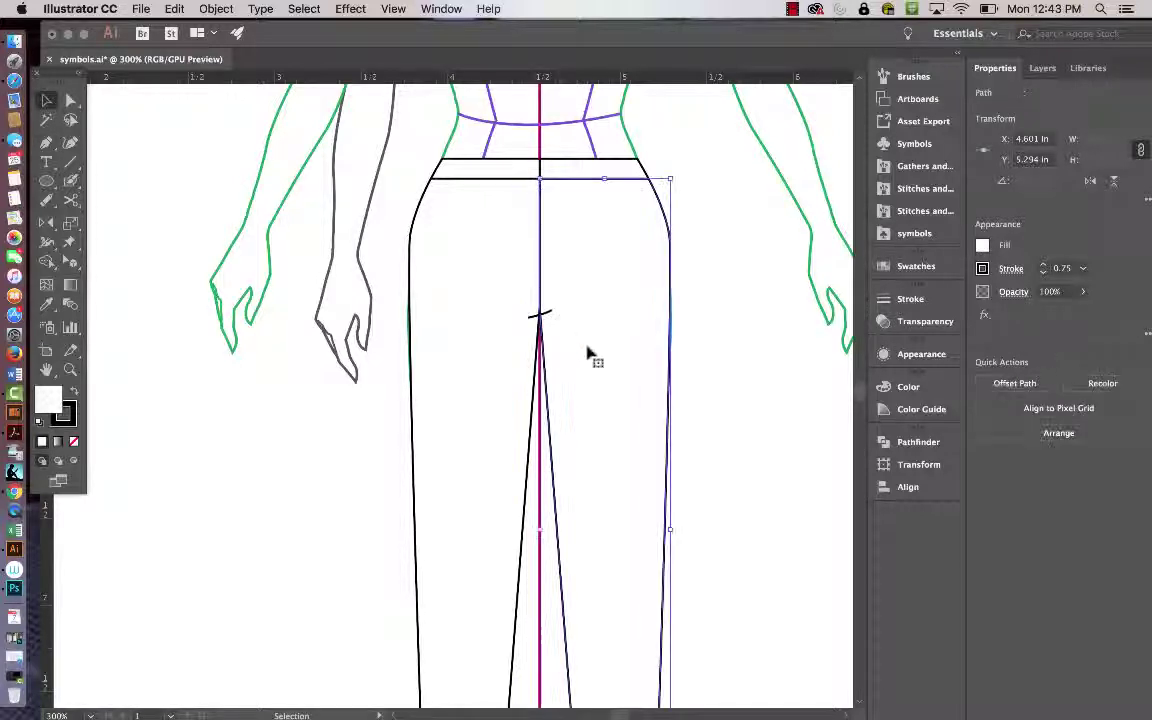
# Remove the crotch crease line's fill and give it a 0.5 pt stroke with the asymmetrical width profile that tapers at both ends.
pyautogui.click(539, 315)
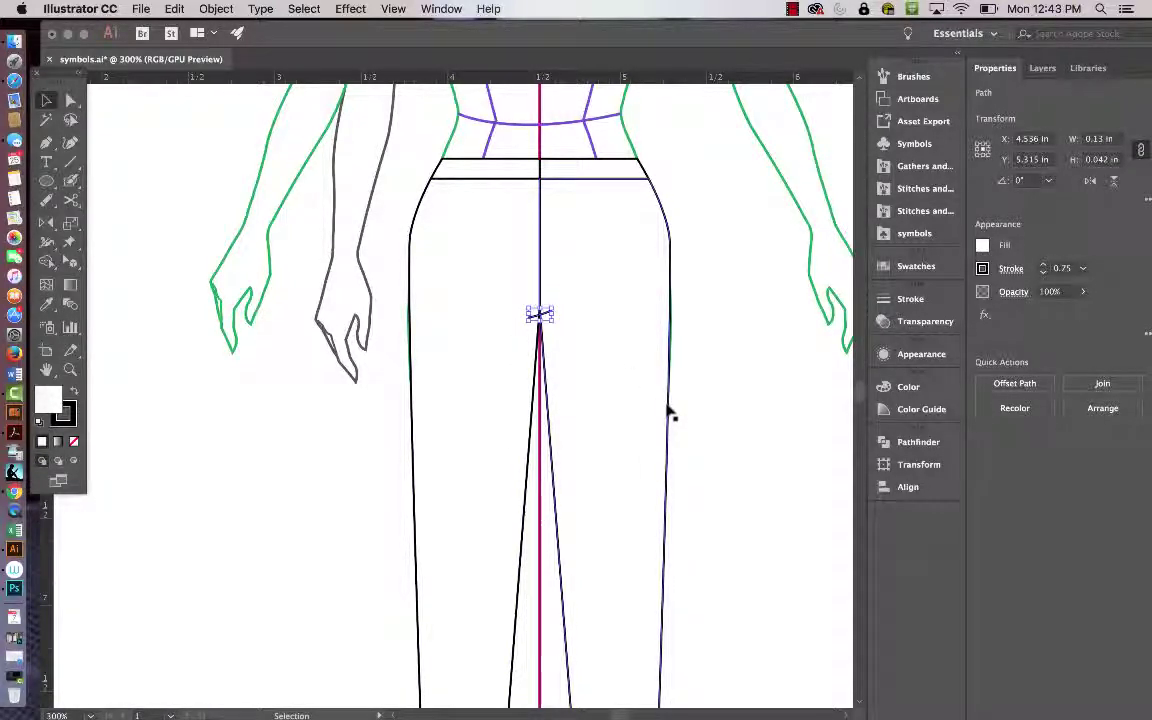
pyautogui.press('/')
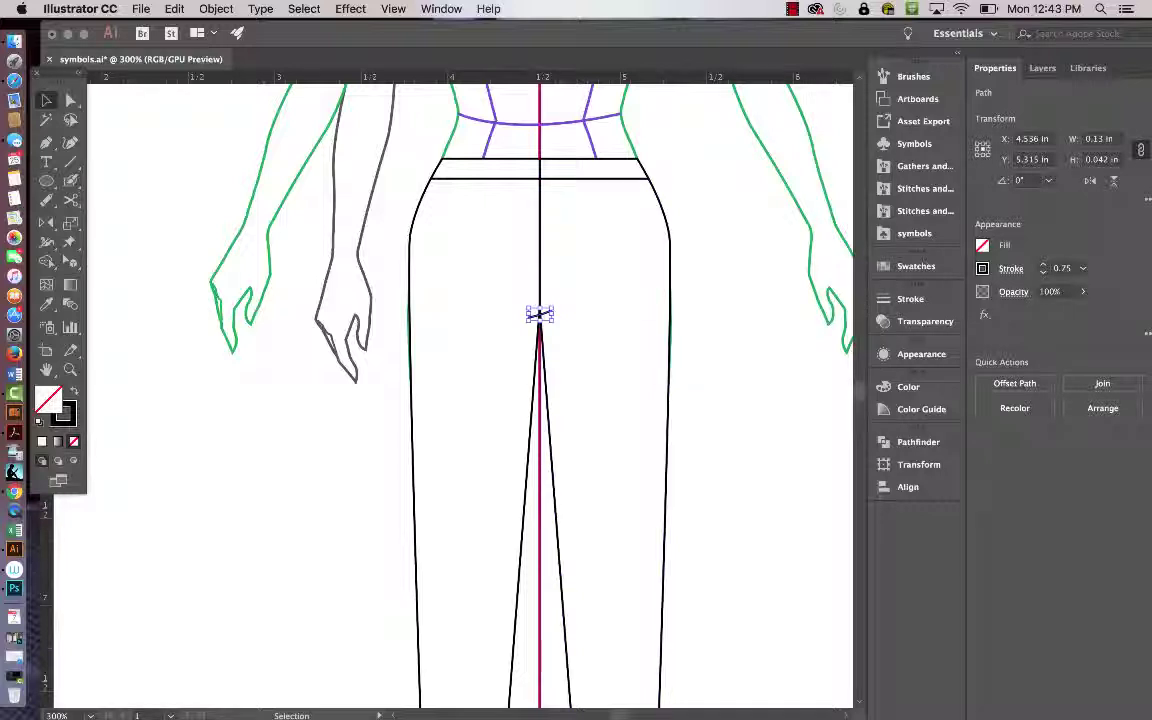
pyautogui.click(1083, 268)
pyautogui.click(1095, 306)
pyautogui.click(1010, 268)
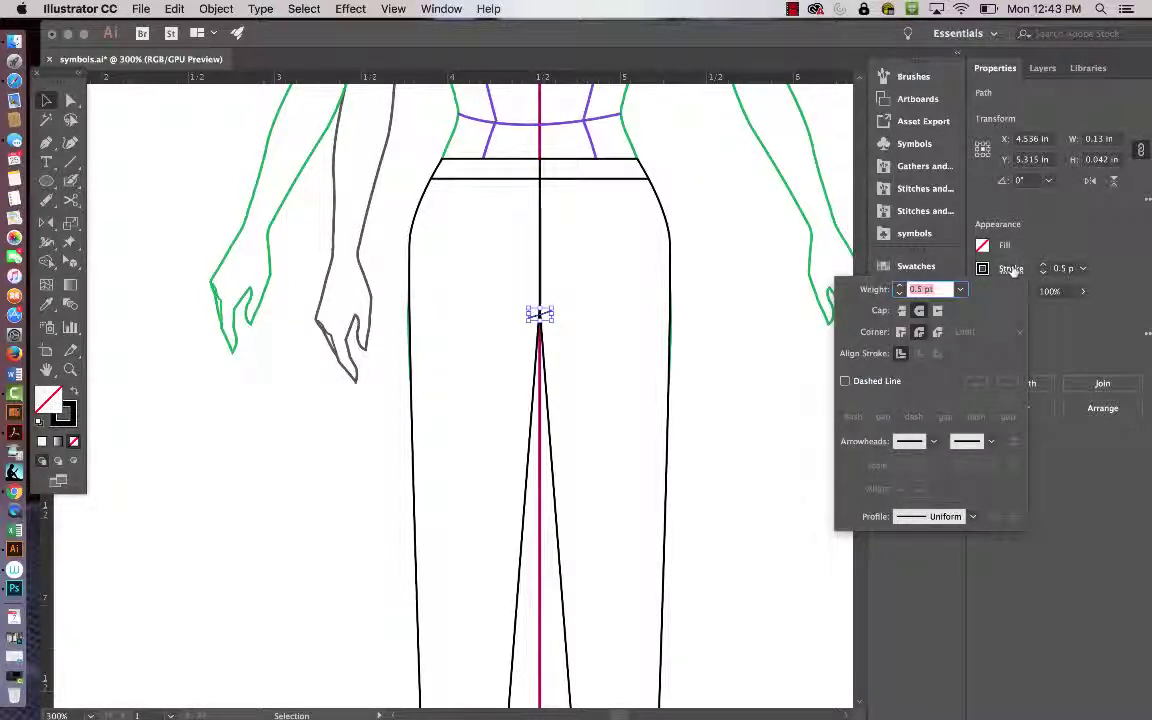
pyautogui.click(972, 517)
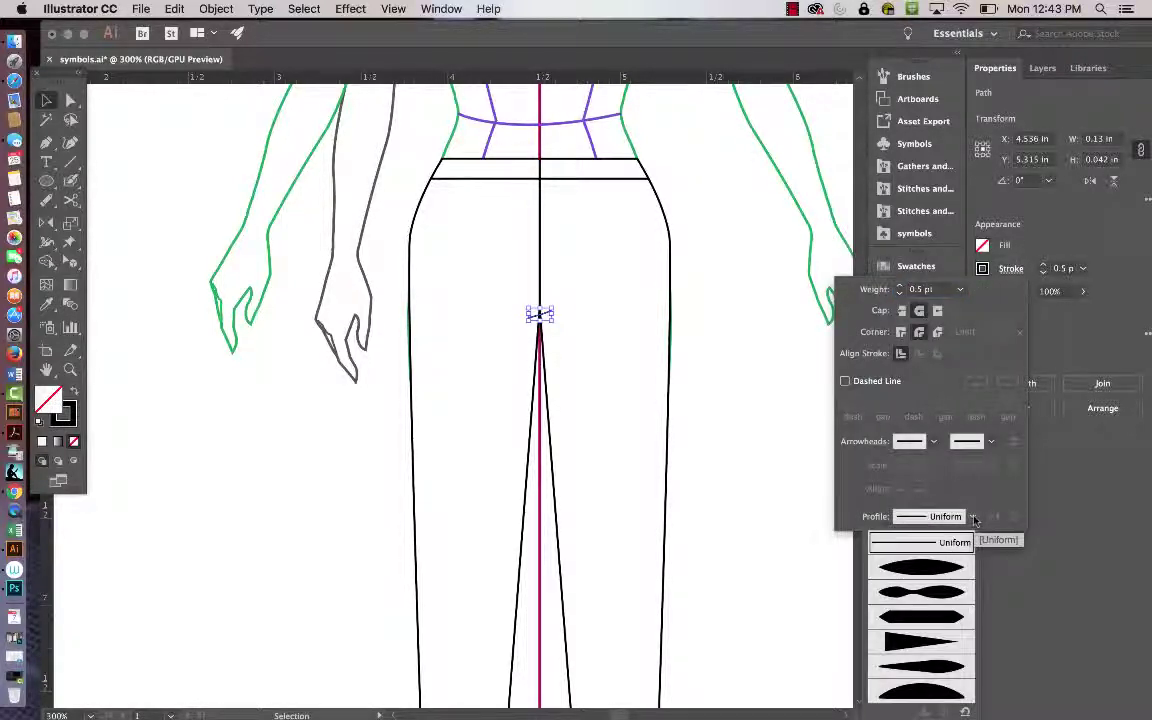
pyautogui.click(935, 668)
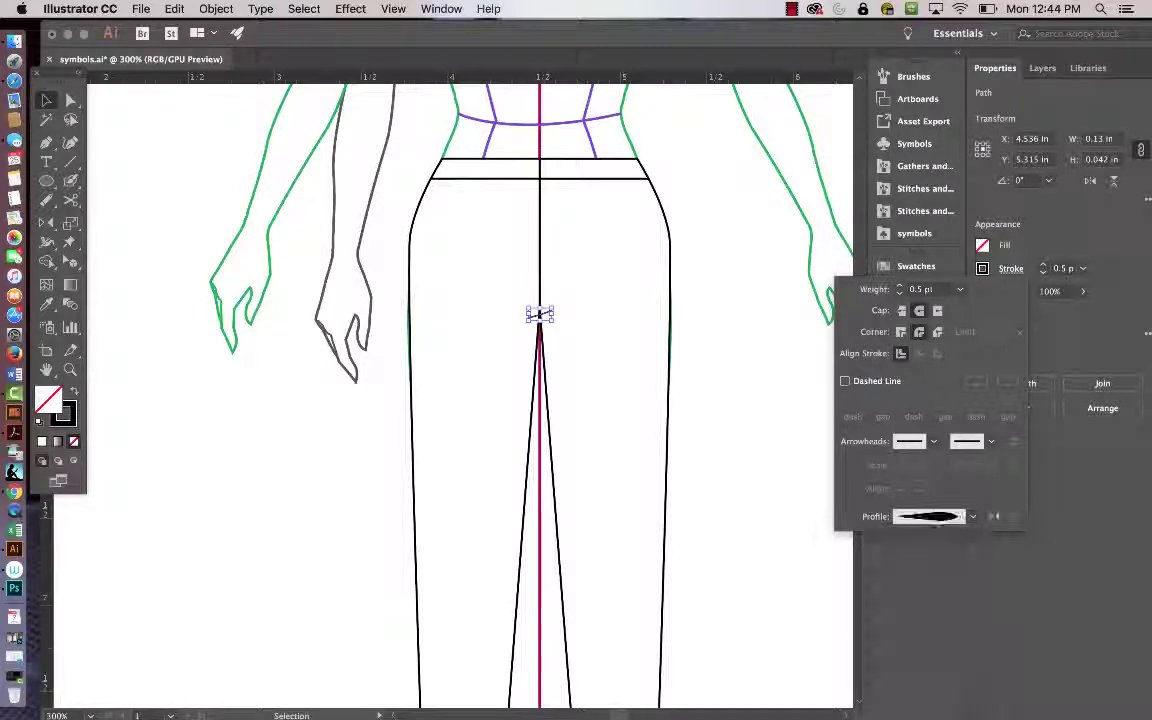
pyautogui.click(727, 423)
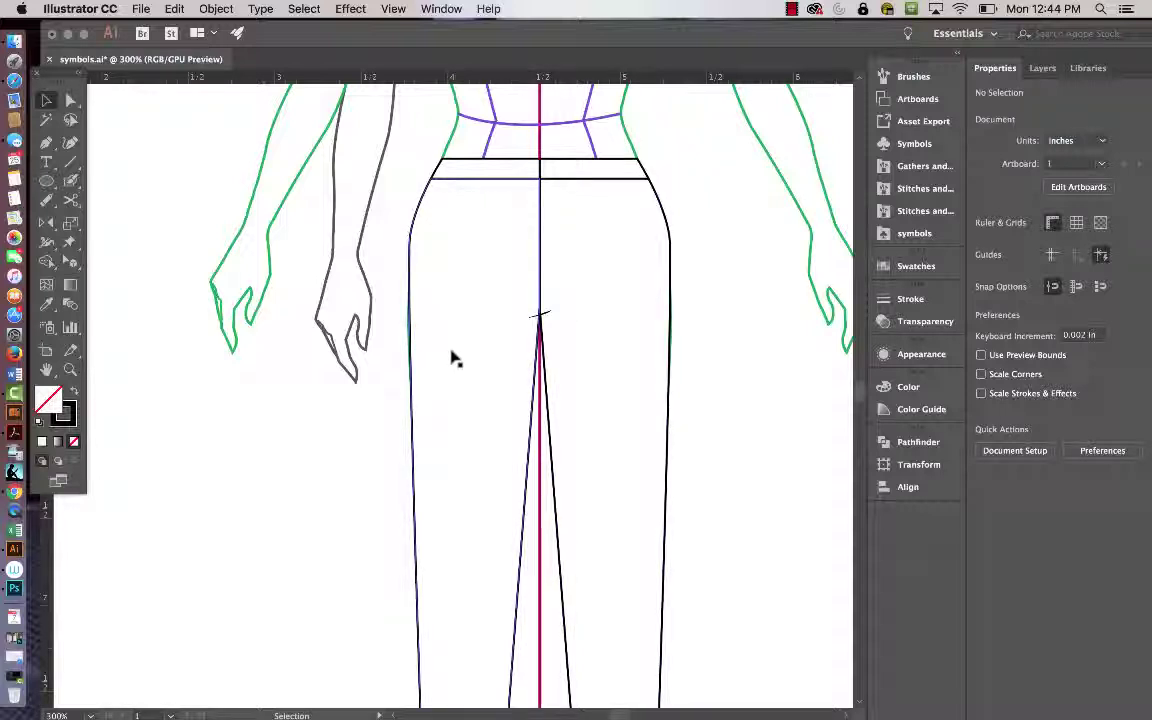
# Select both trouser legs and the waistband together and set their stroke weight to 1 pt.
pyautogui.click(410, 265)
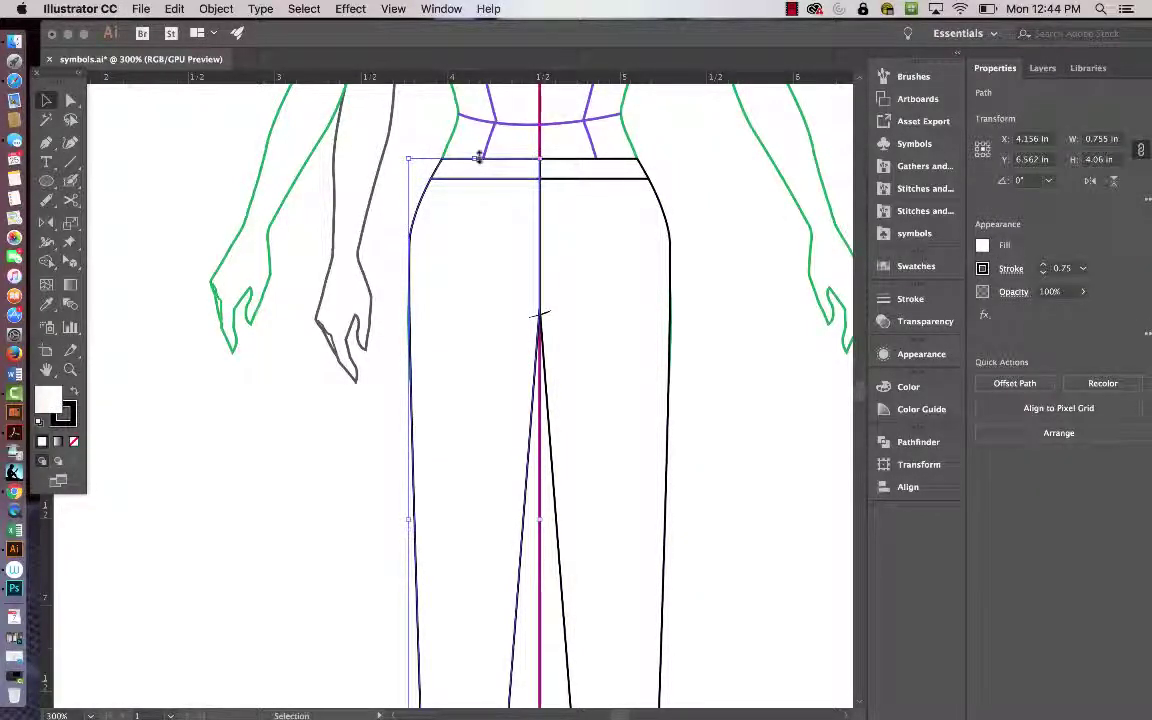
pyautogui.keyDown('shift'); pyautogui.click(477, 158); pyautogui.keyUp('shift')
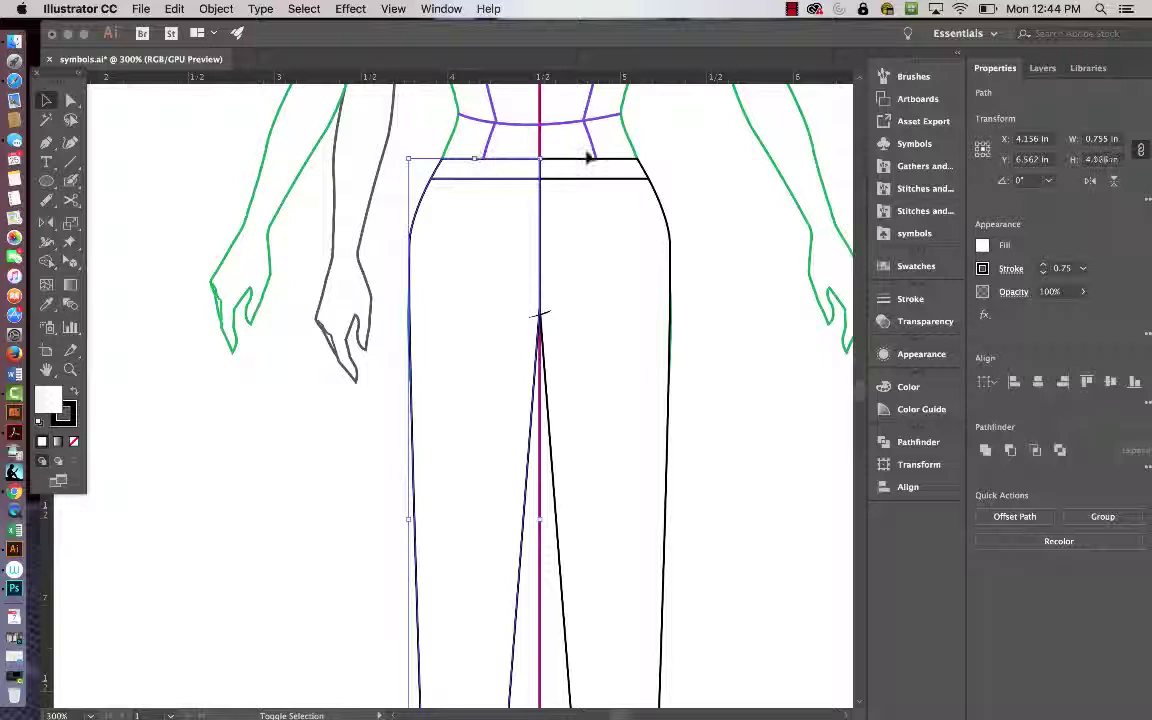
pyautogui.keyDown('shift'); pyautogui.click(670, 284); pyautogui.keyUp('shift')
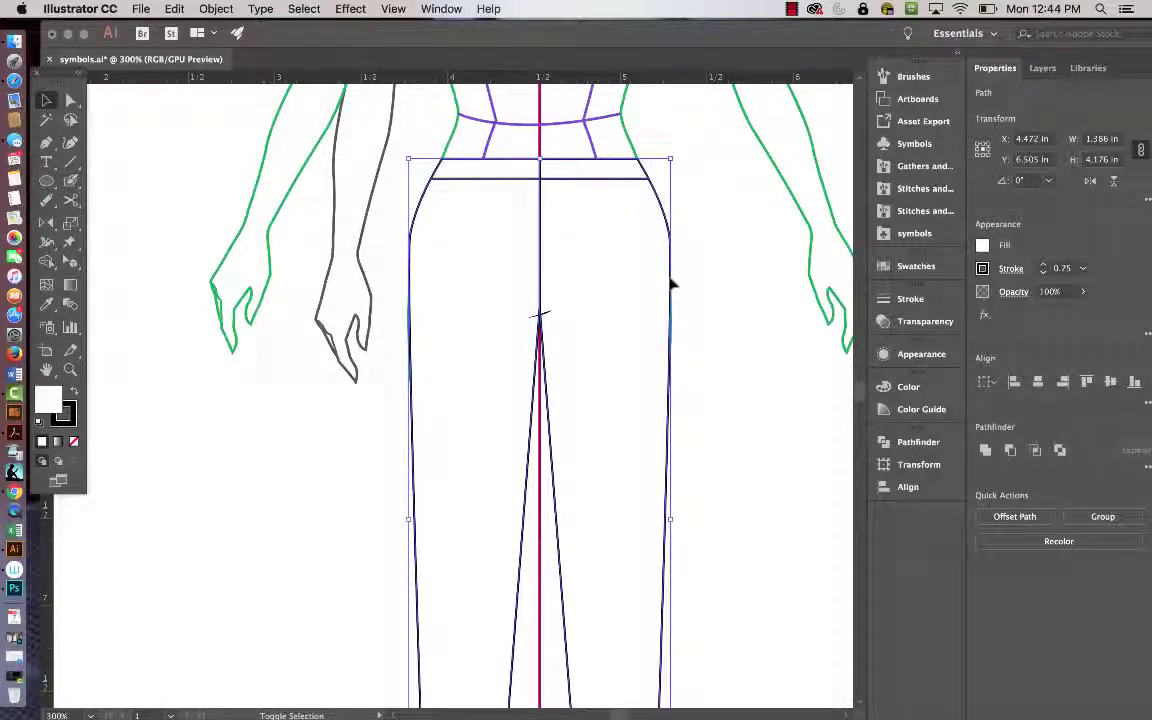
pyautogui.click(1080, 269)
pyautogui.click(1092, 338)
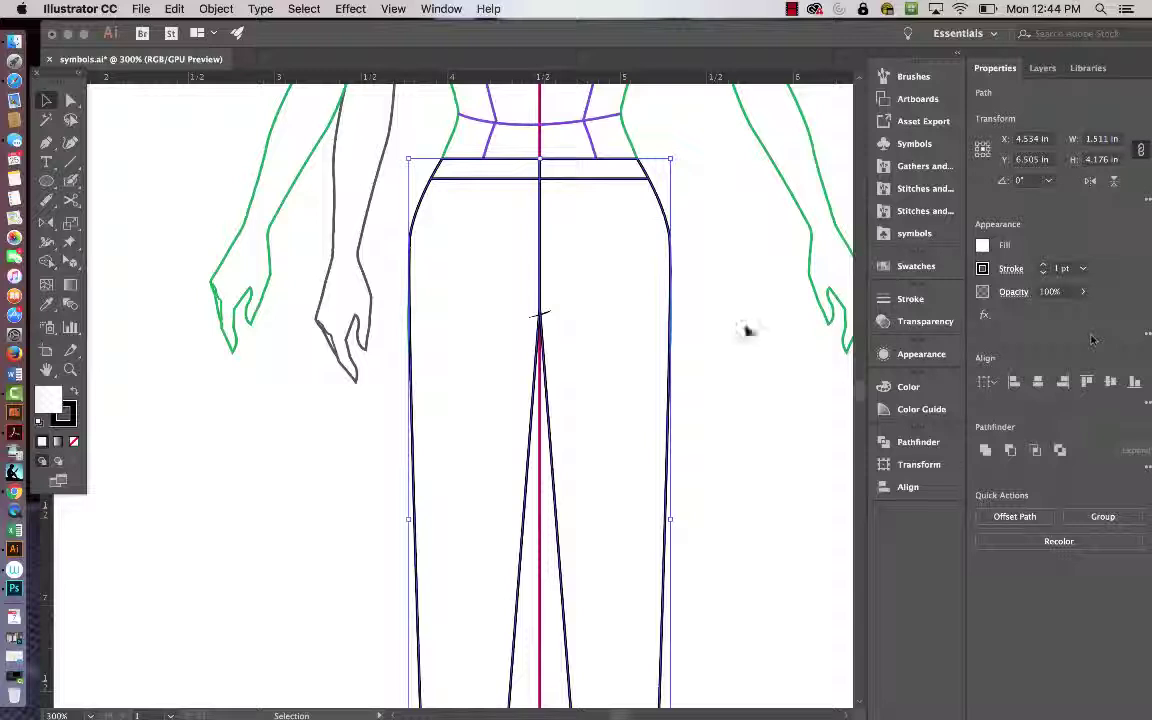
pyautogui.click(735, 345)
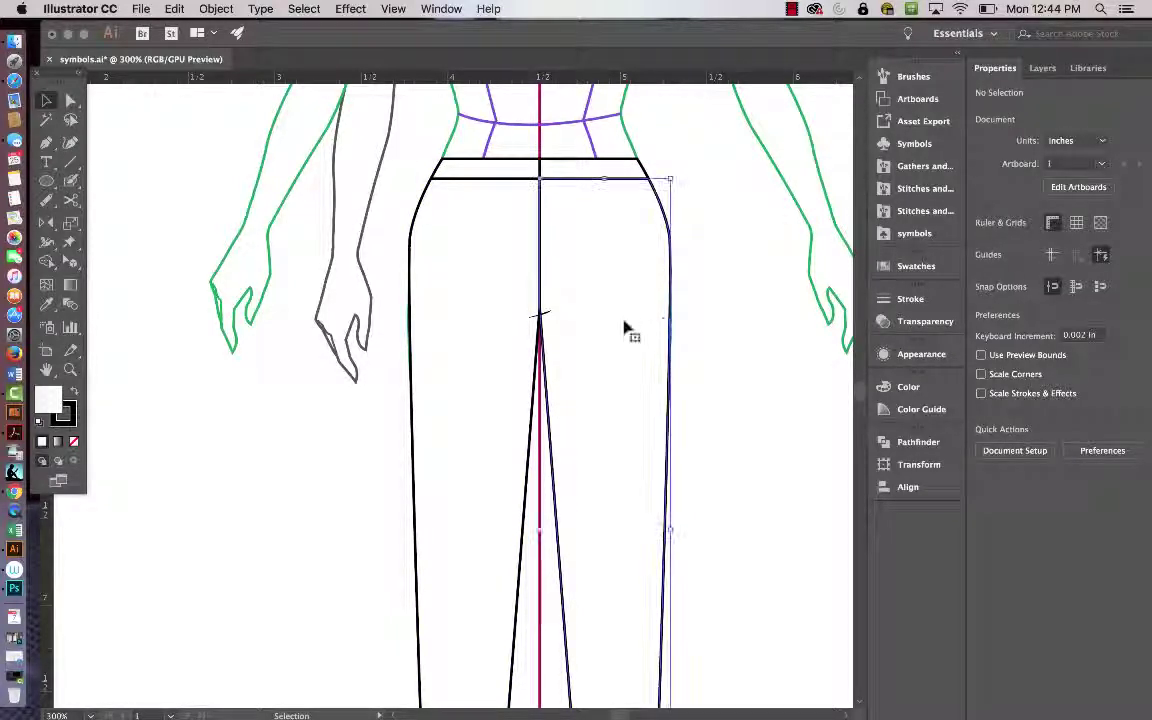
pyautogui.click(625, 330)
pyautogui.click(751, 362)
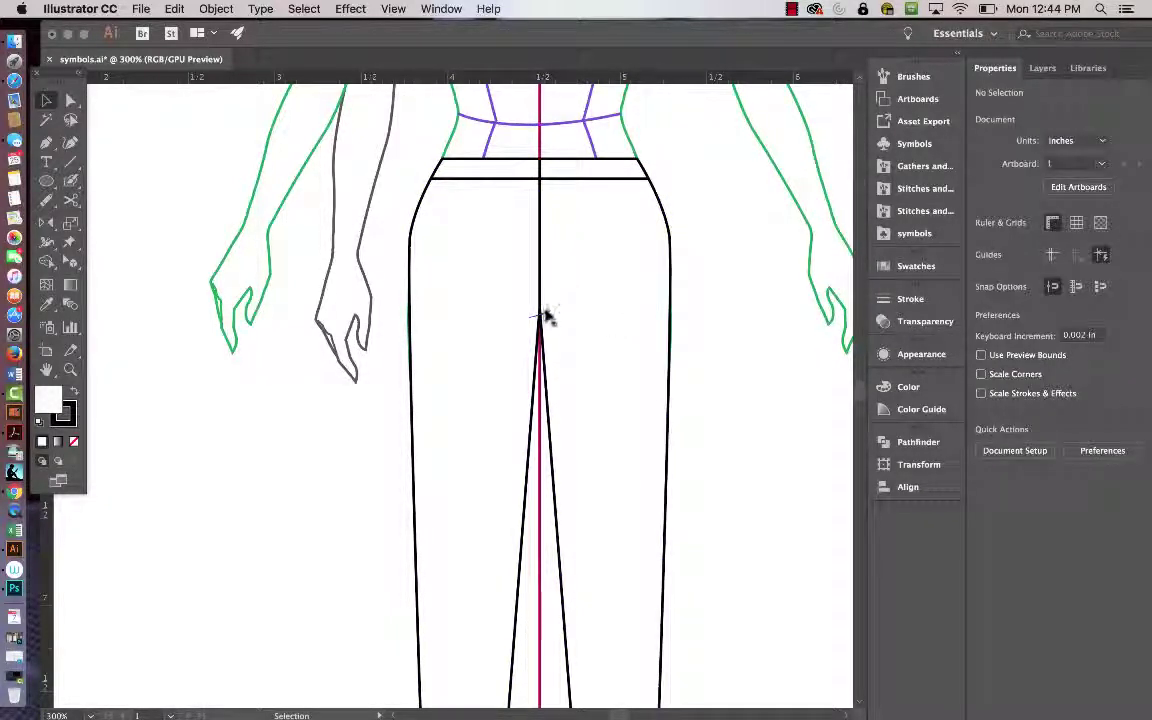
pyautogui.click(541, 315)
pyautogui.click(703, 300)
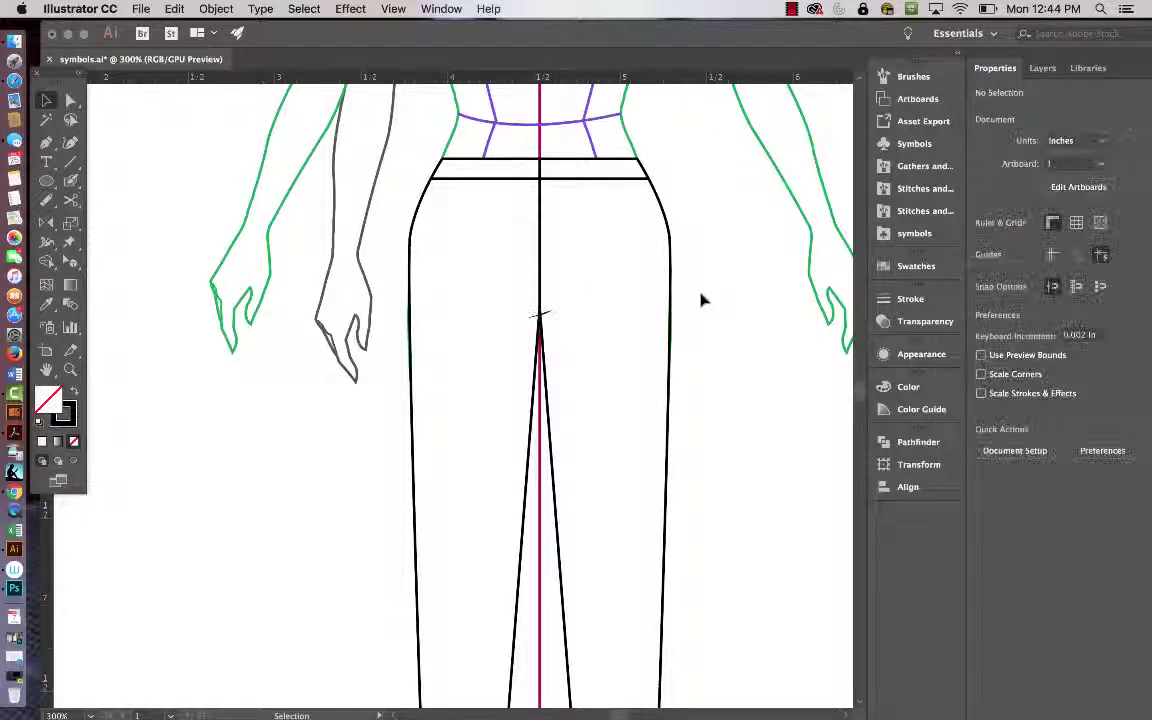
pyautogui.press('super+minus')
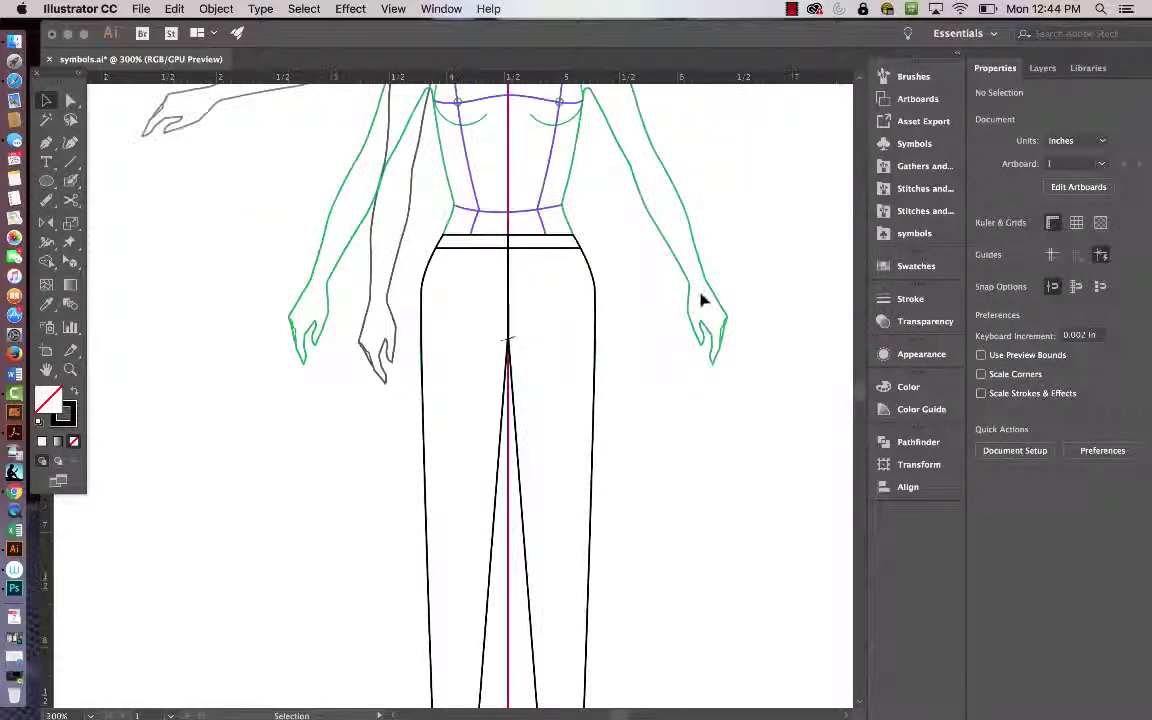
pyautogui.press('super+minus')
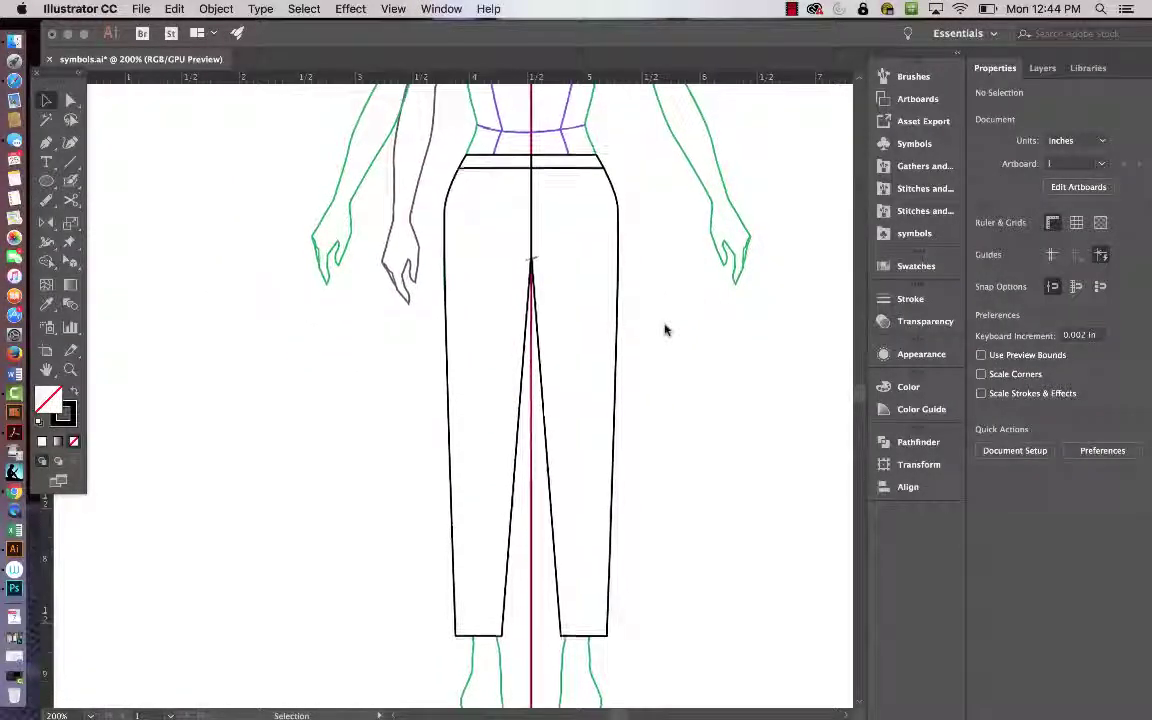
pyautogui.scroll(2, 665, 330)
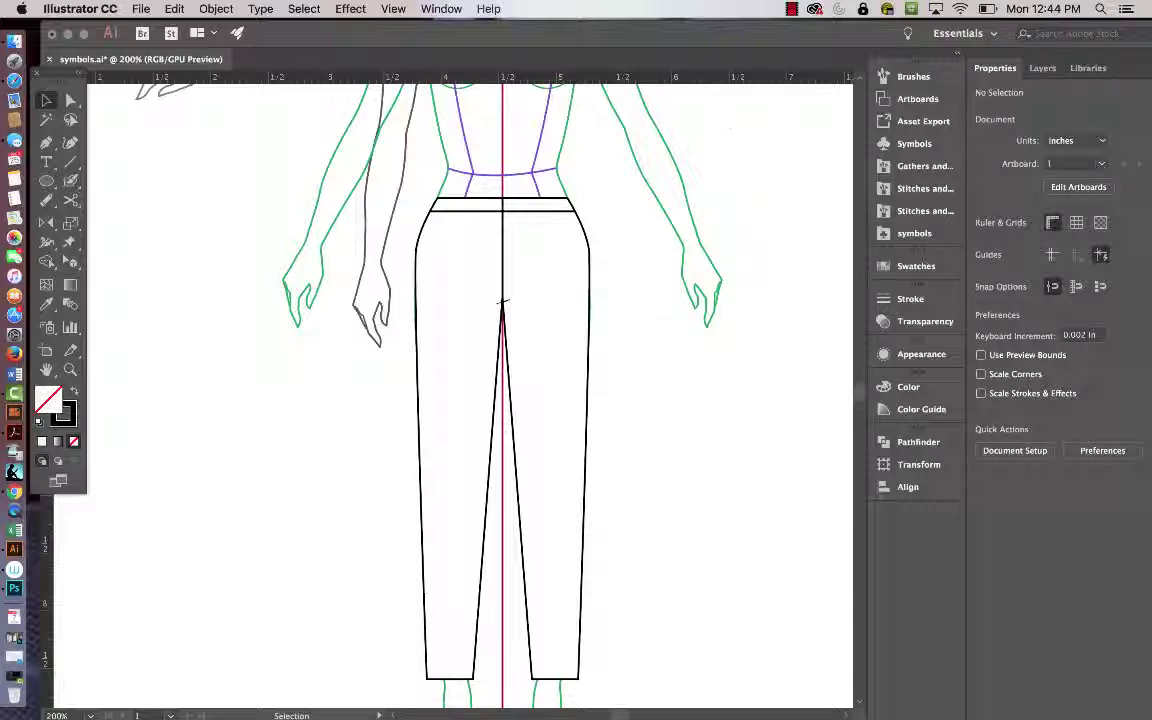
pyautogui.click(791, 9)
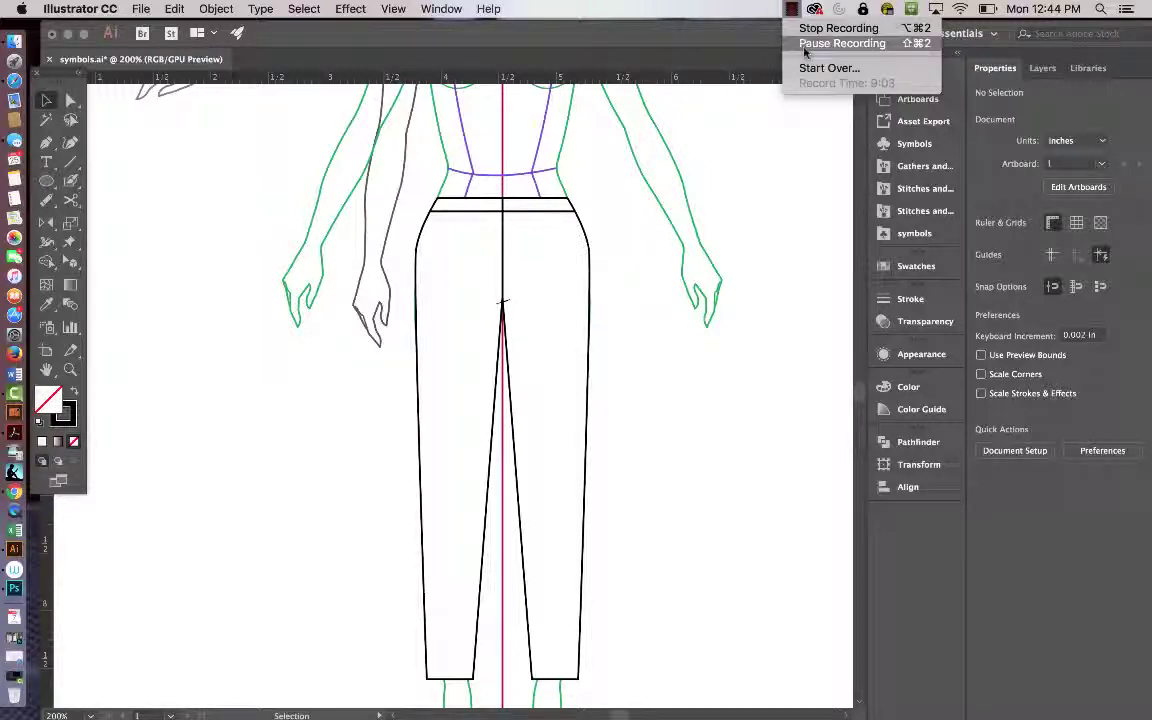